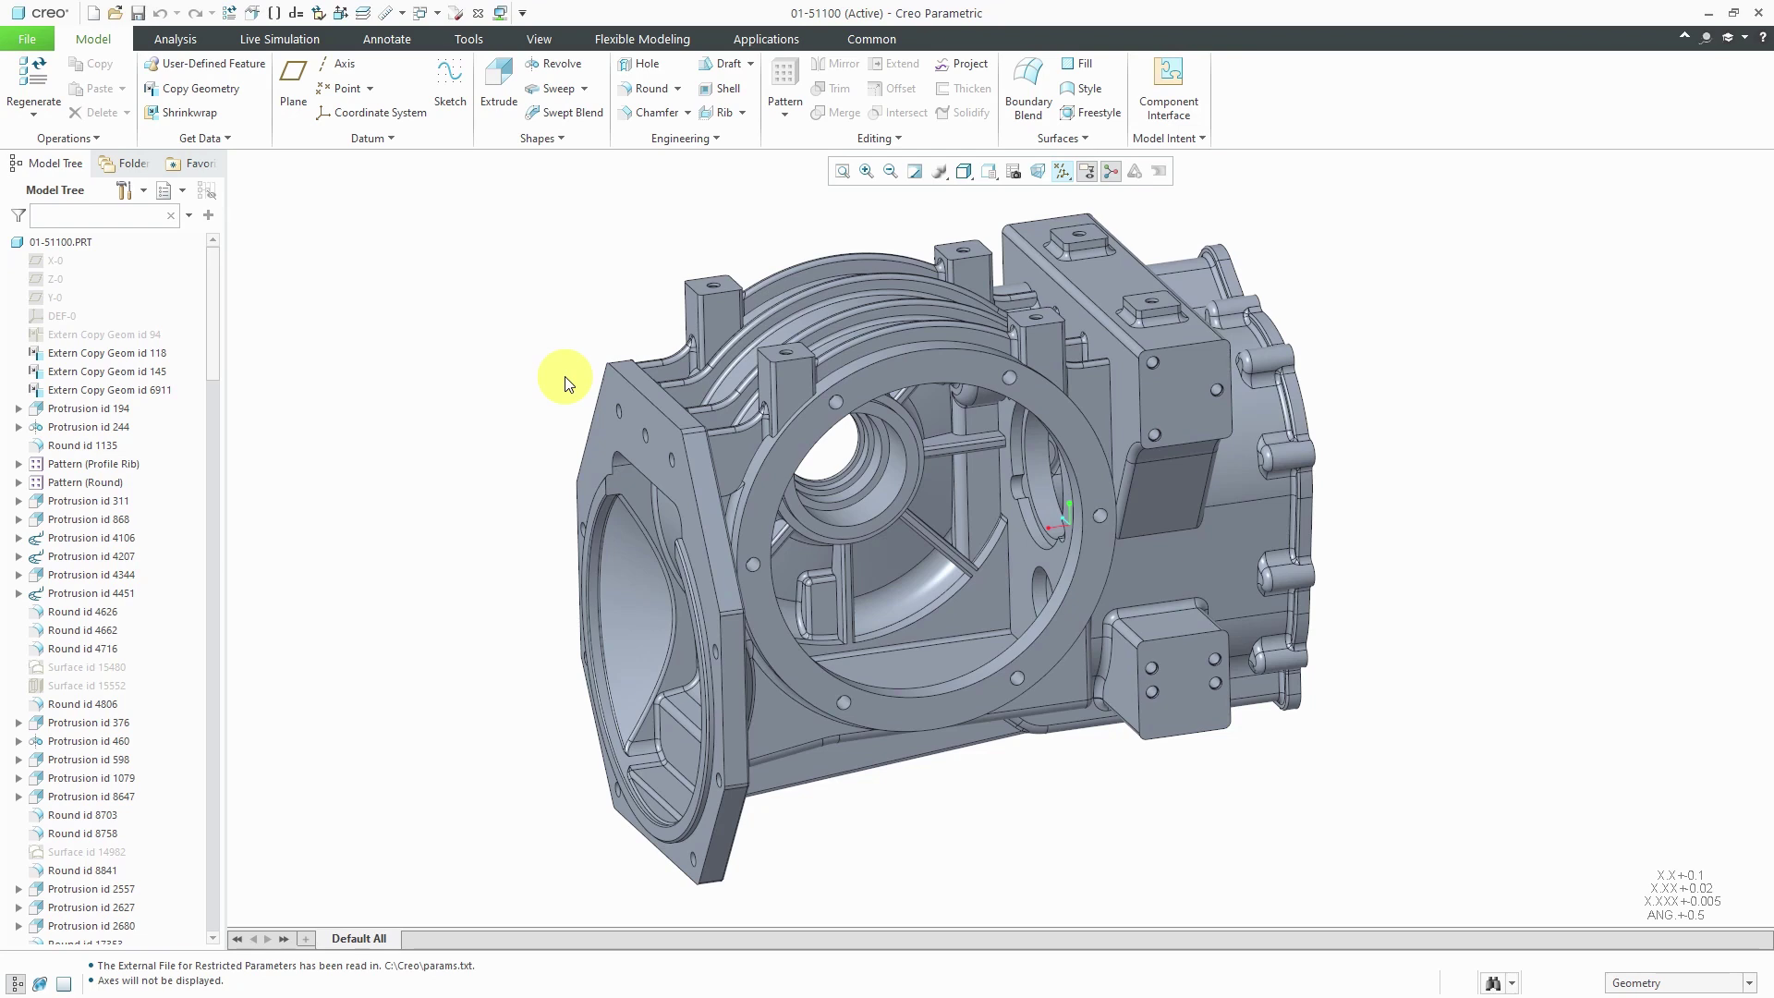
- Open Live Simulation, hide the spin center, and expand Structure1 to show Constraints and Loads
click(302, 42)
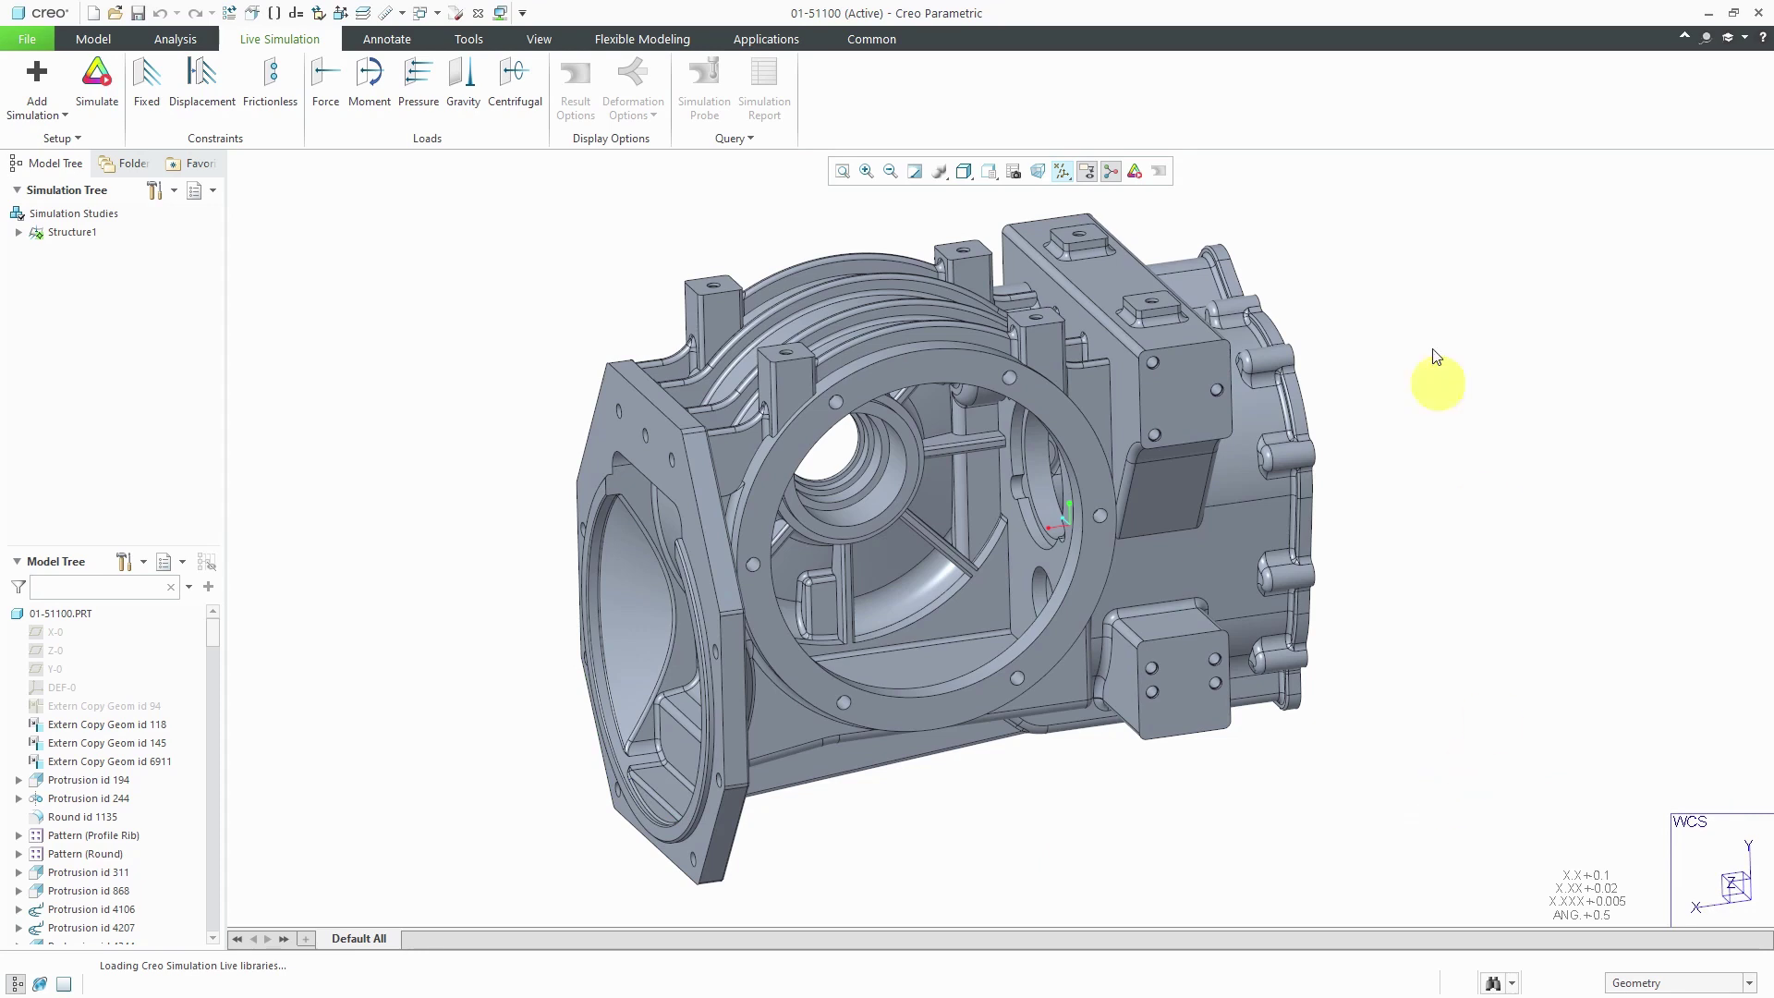
click(1114, 176)
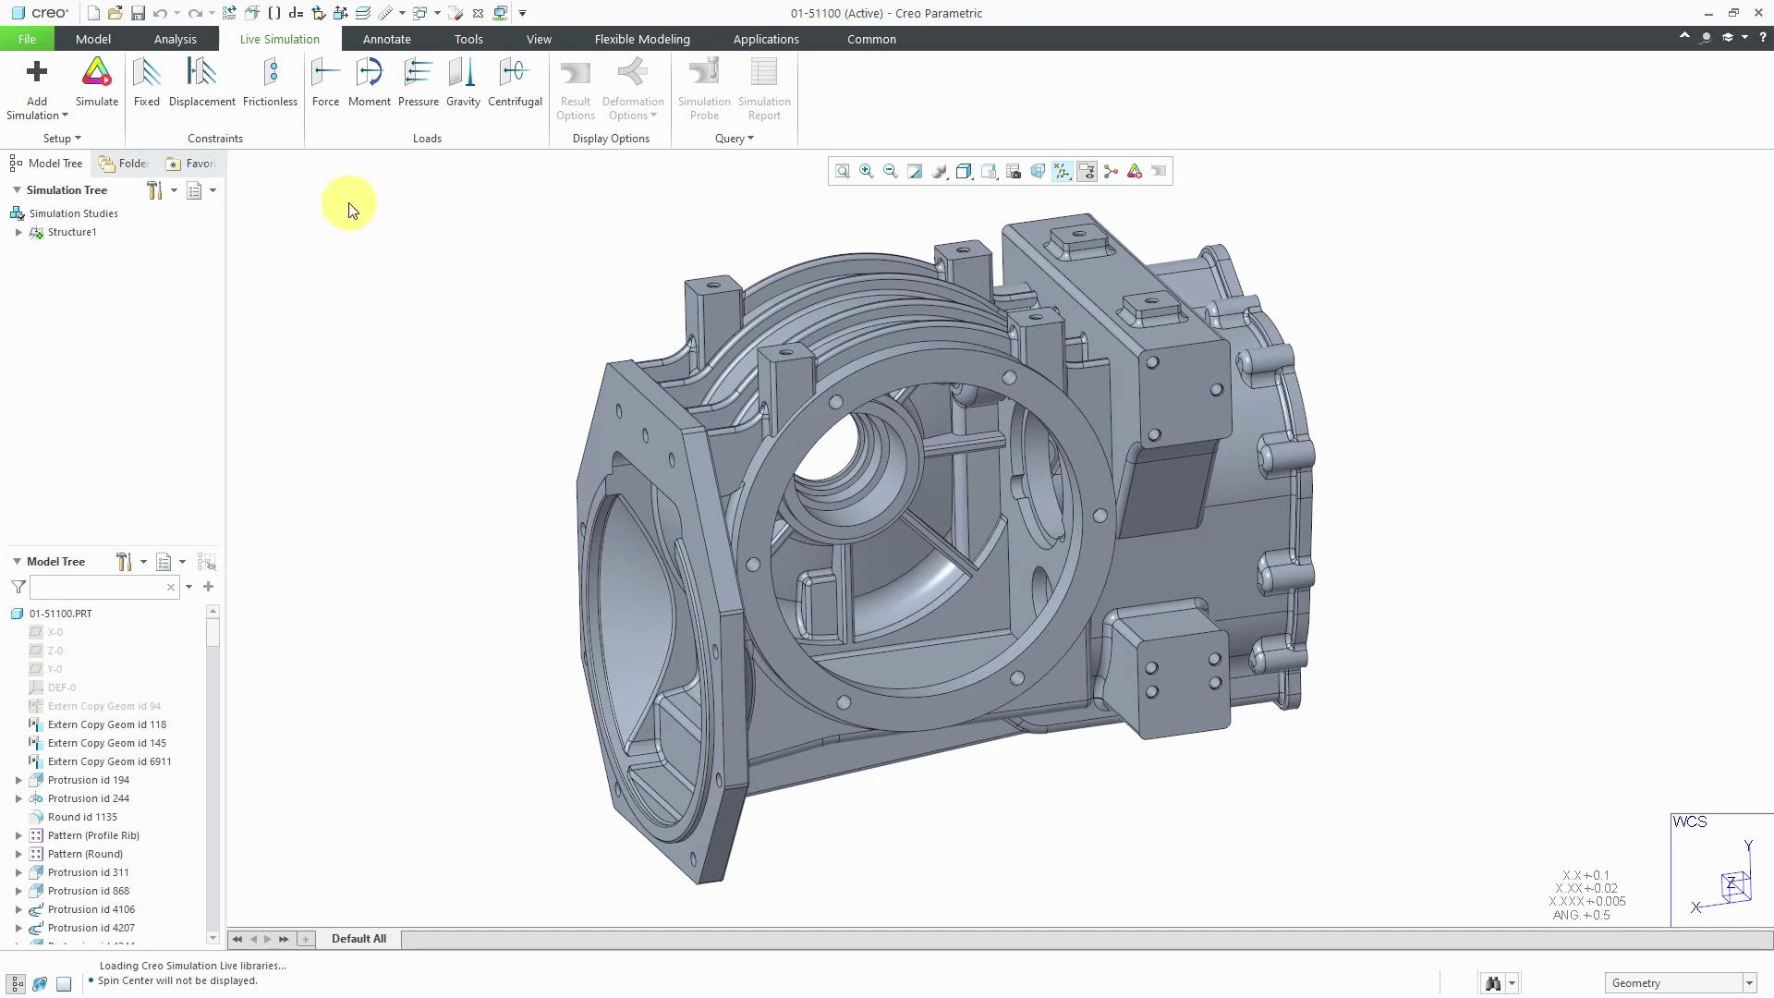
click(19, 233)
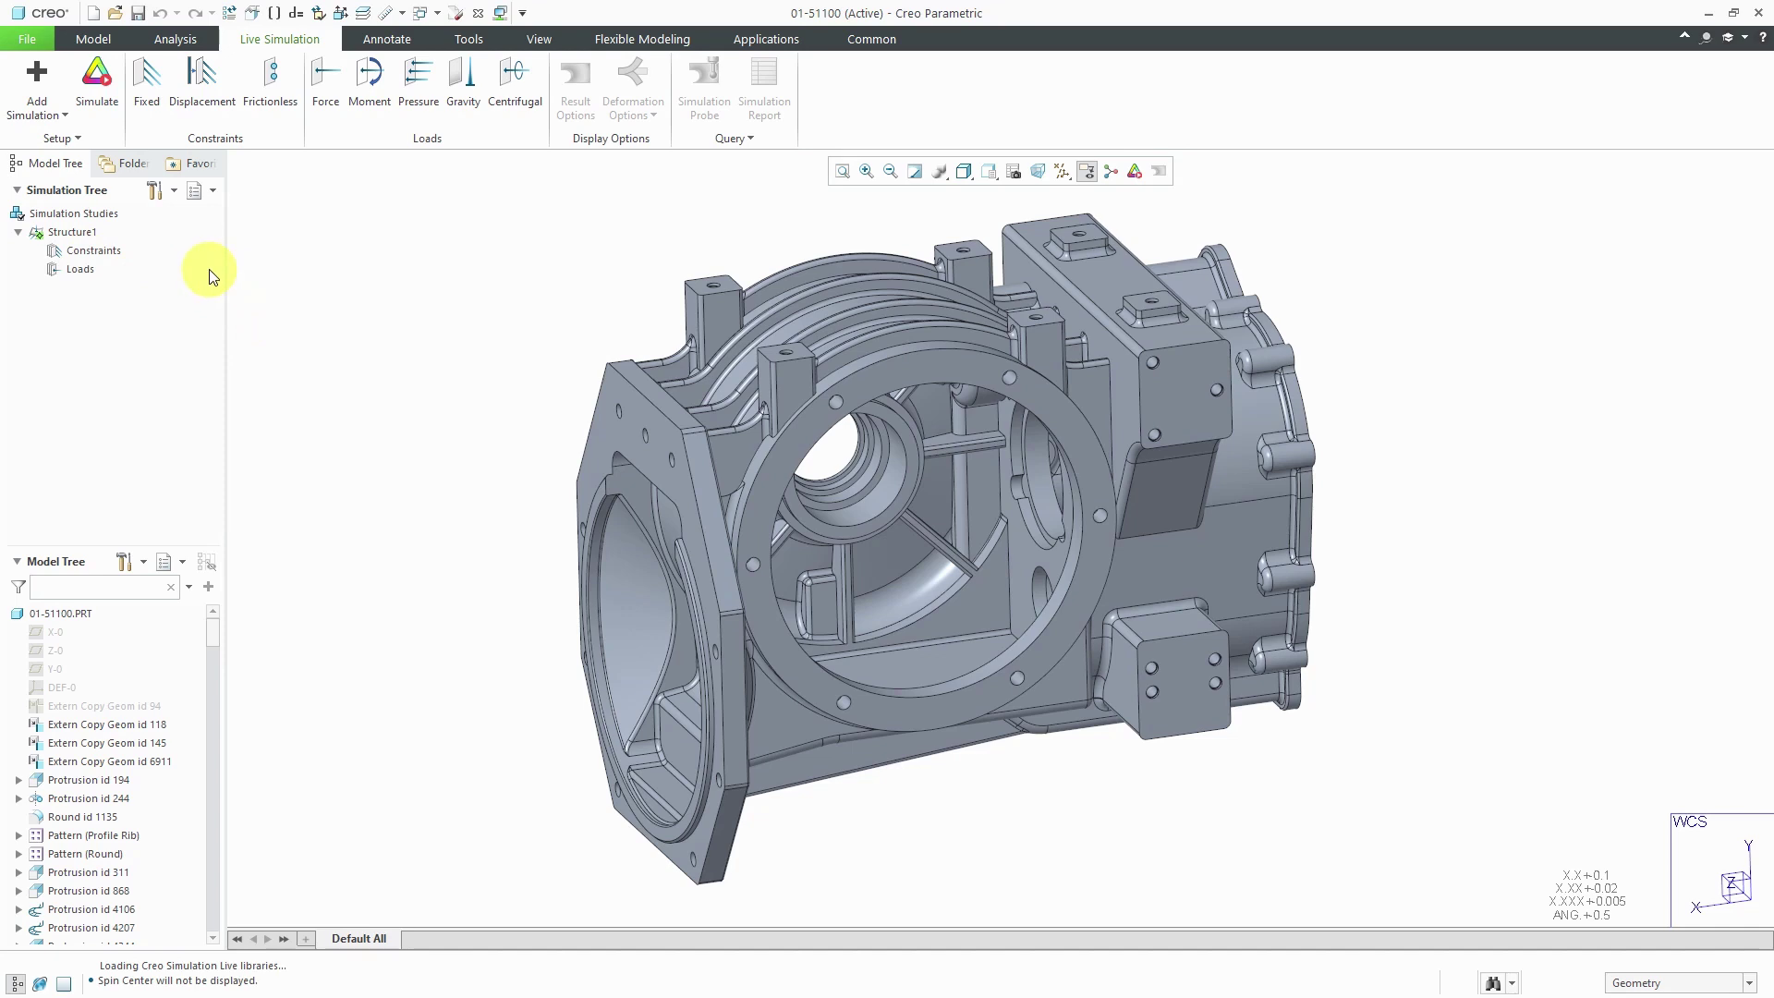
- Add a Modal analysis study, Modal1, from the Add Simulation study types
click(76, 138)
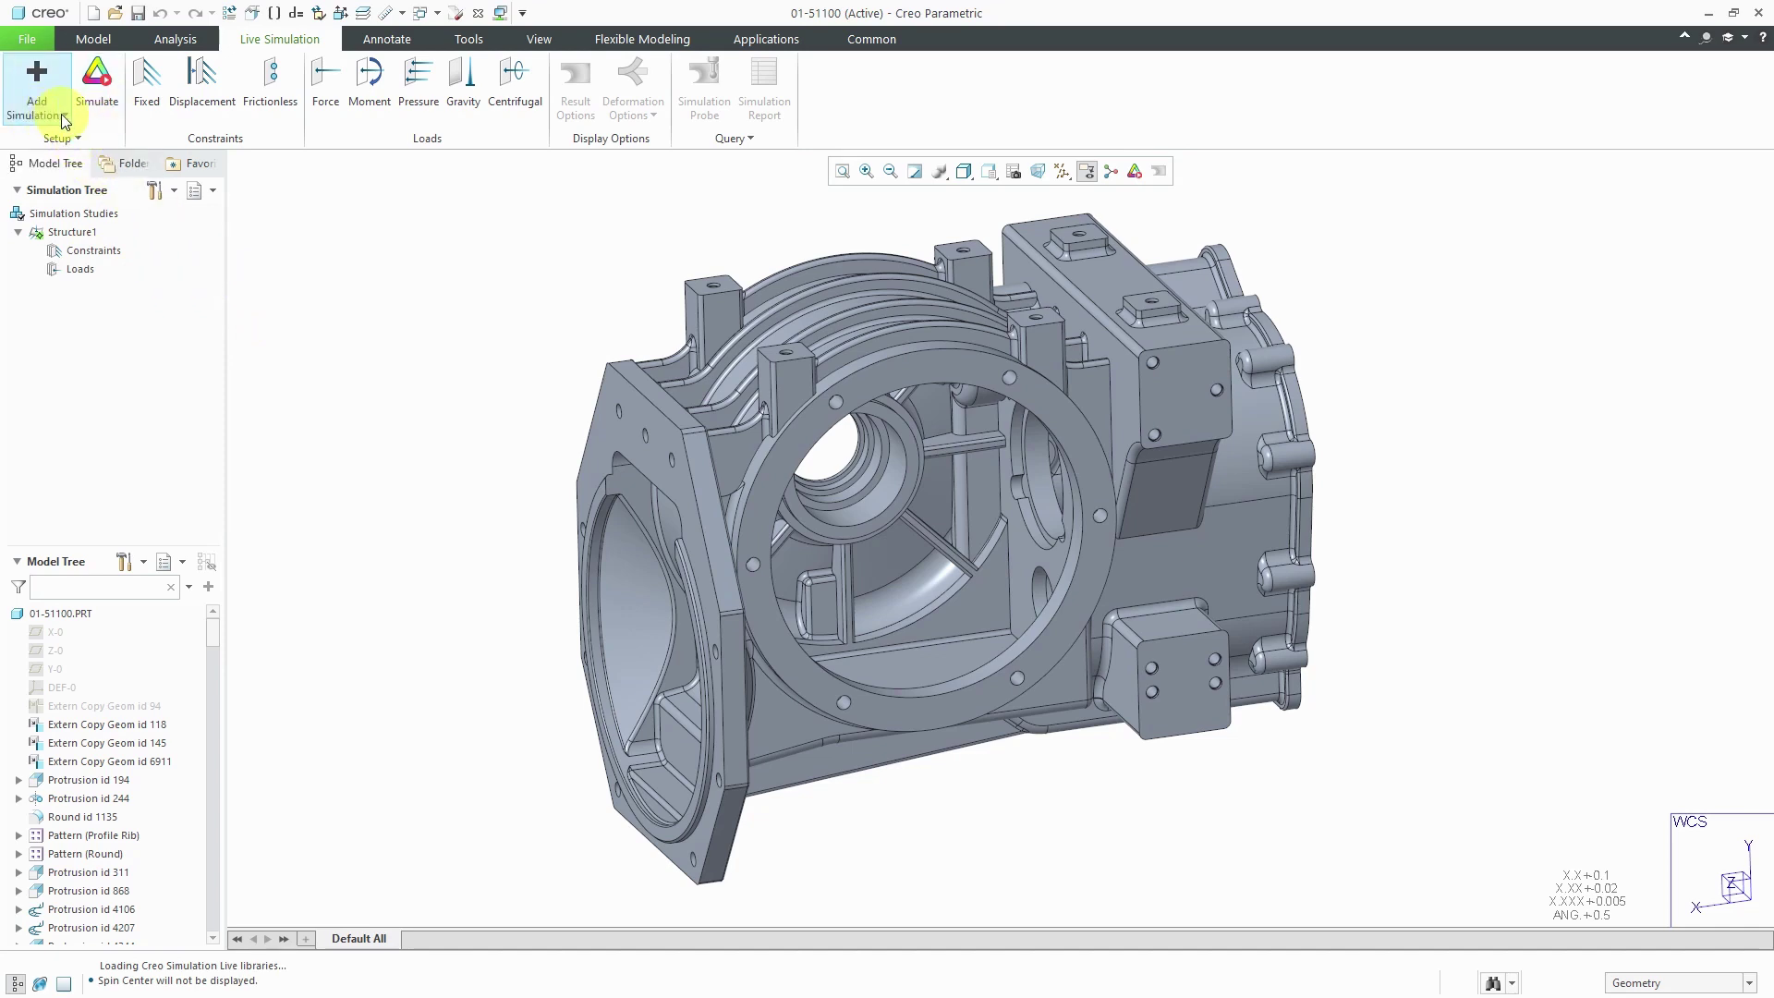
click(63, 116)
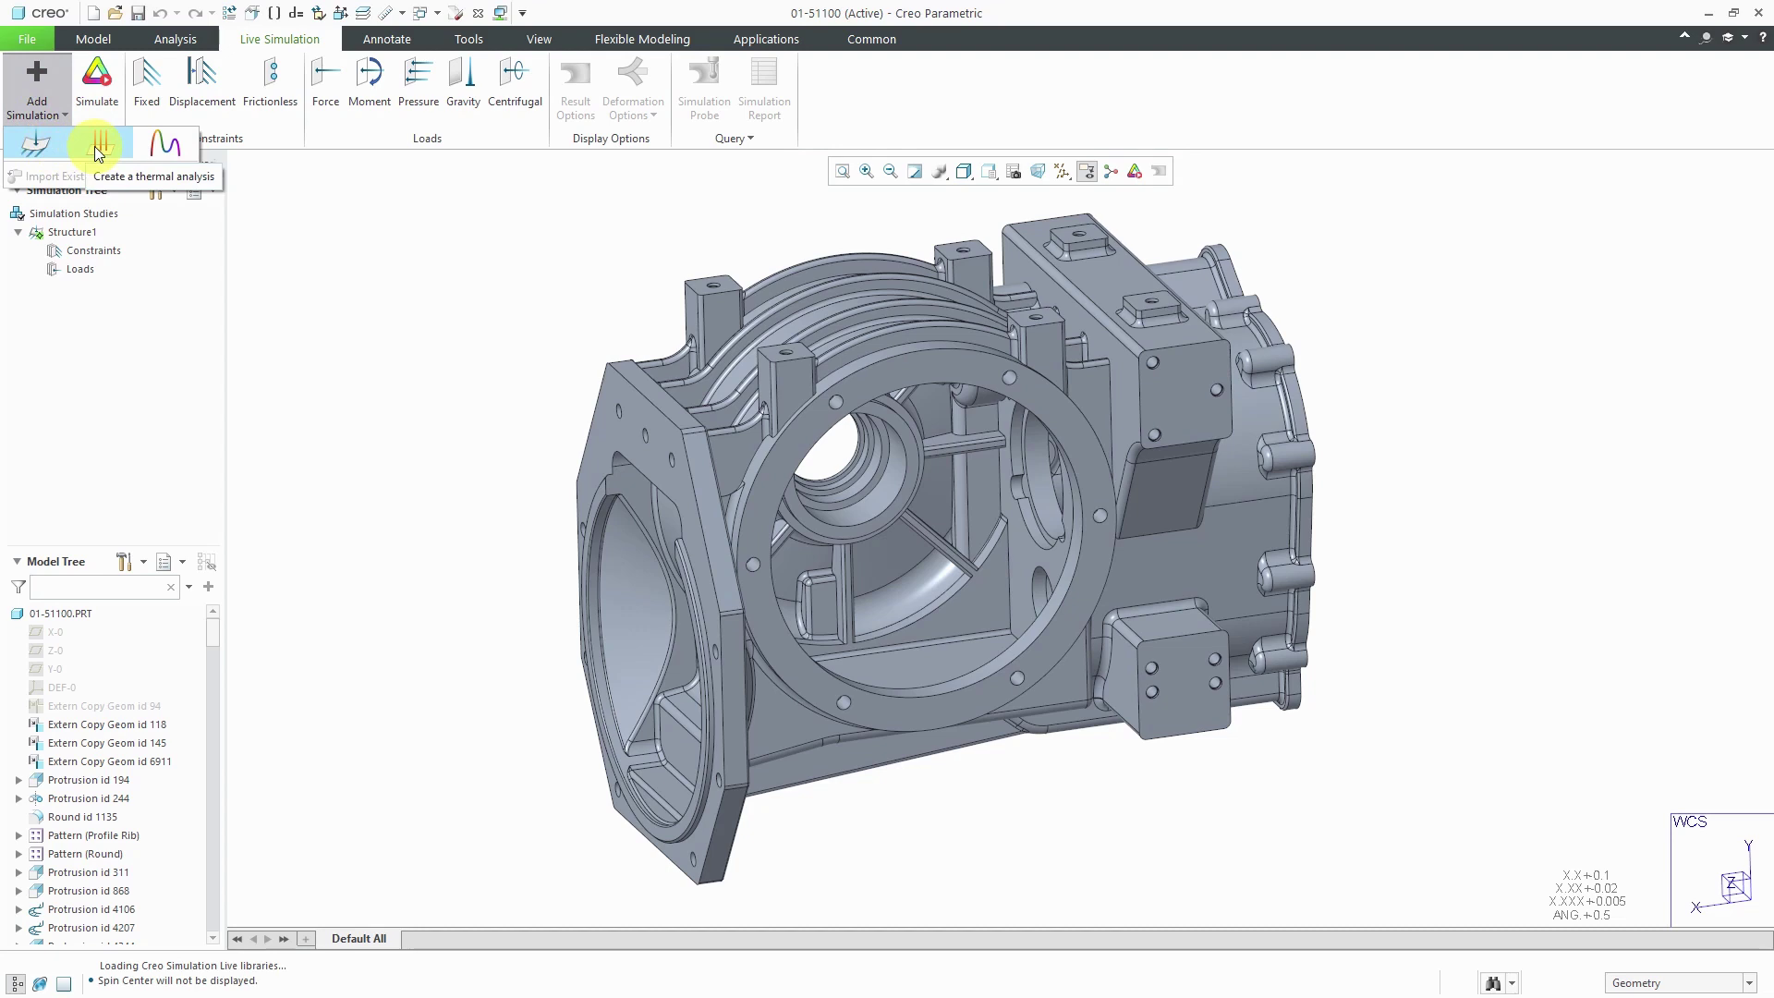
click(167, 146)
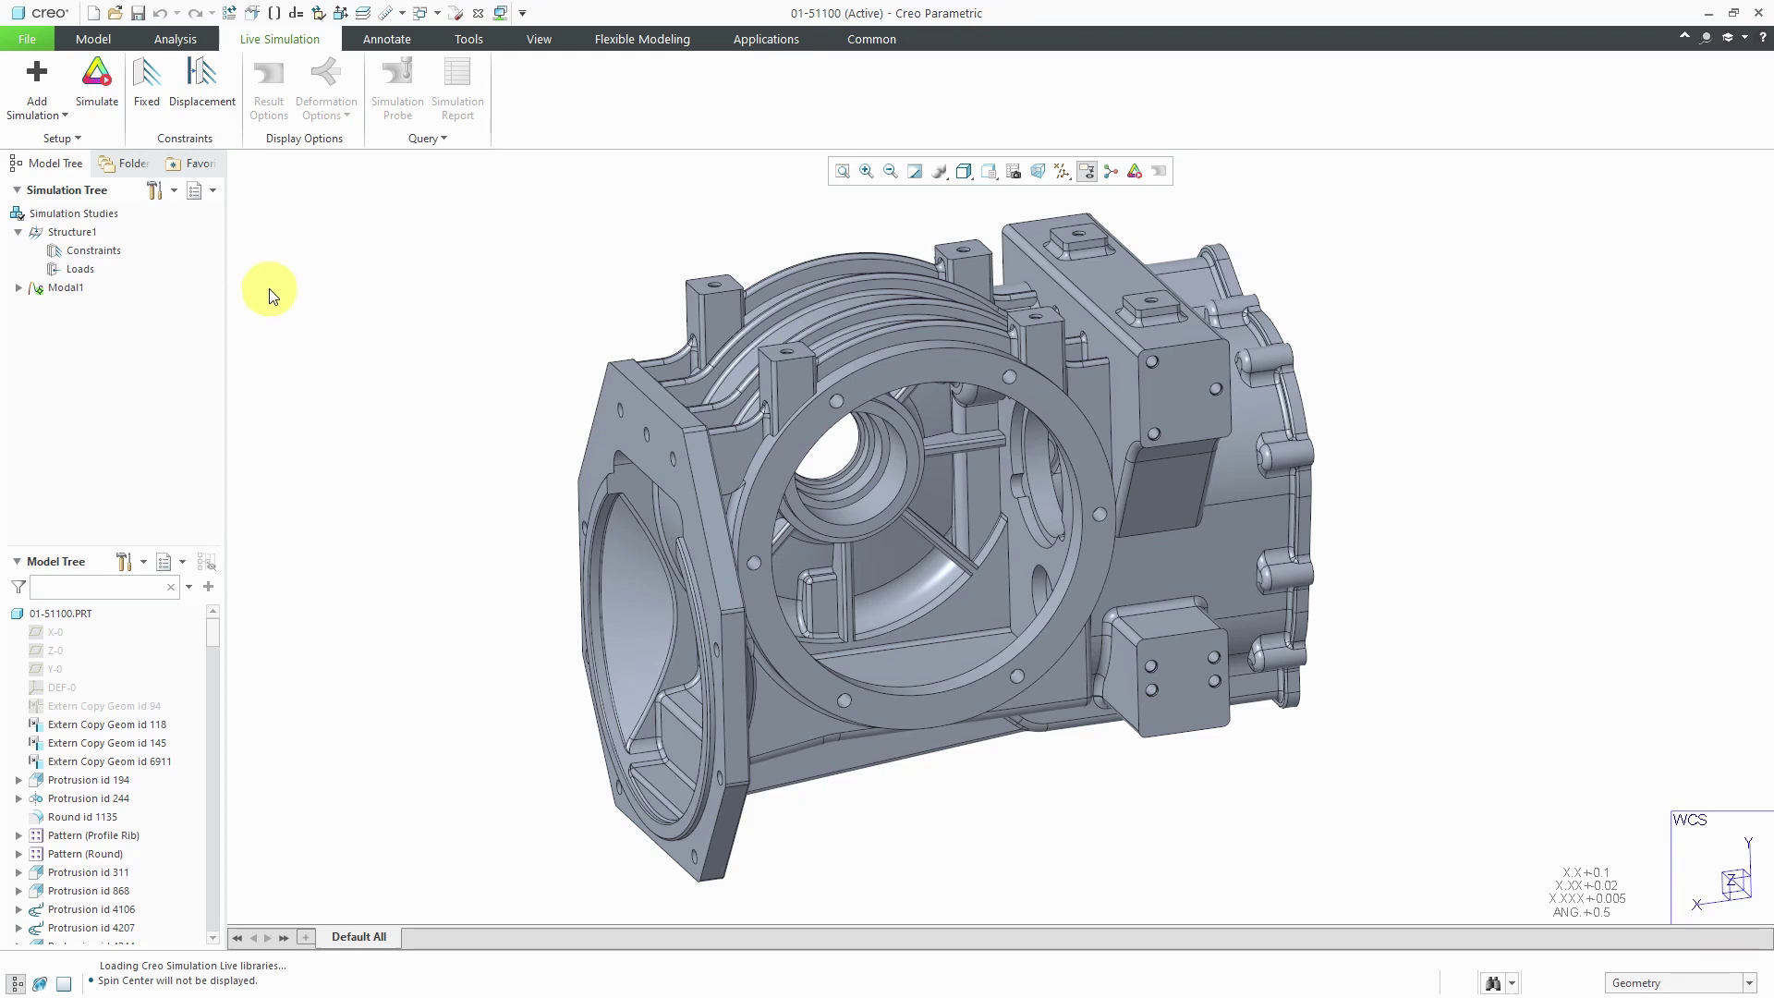
- Start a Fixed constraint and select the front flange face and its first bolt holes
click(148, 87)
middle_drag(599, 305, 634, 283)
click(1683, 166)
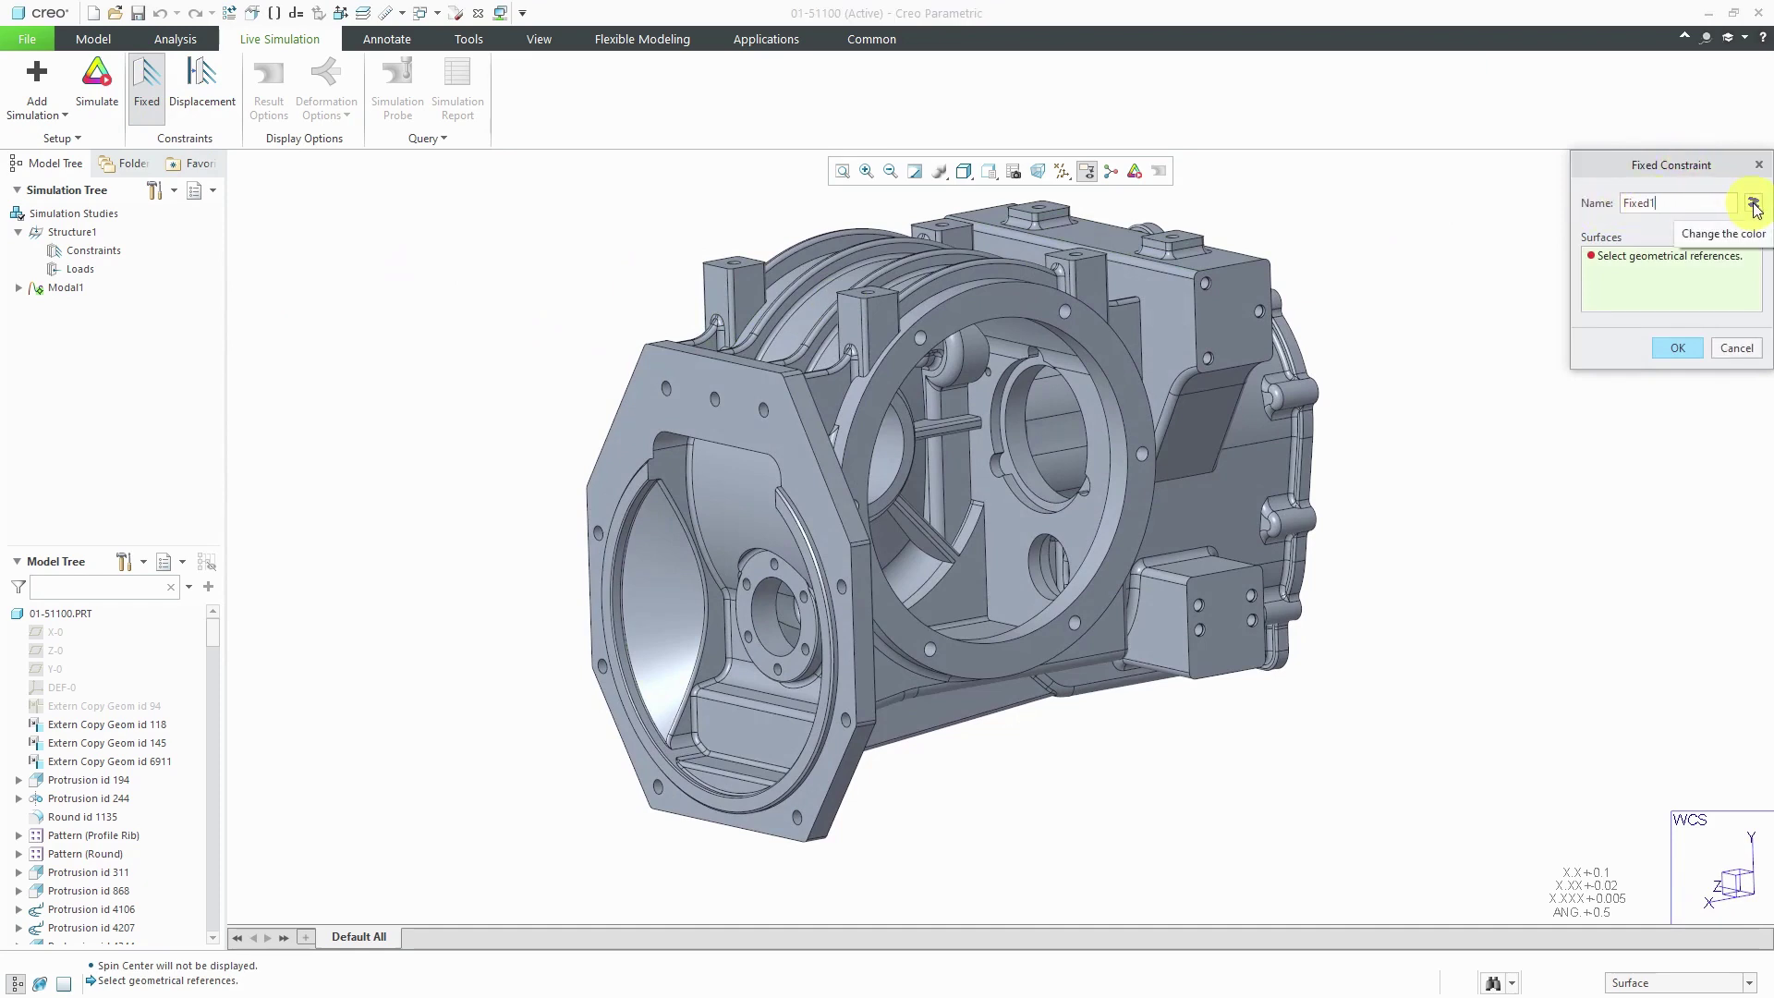
scroll(671, 413, down, 3)
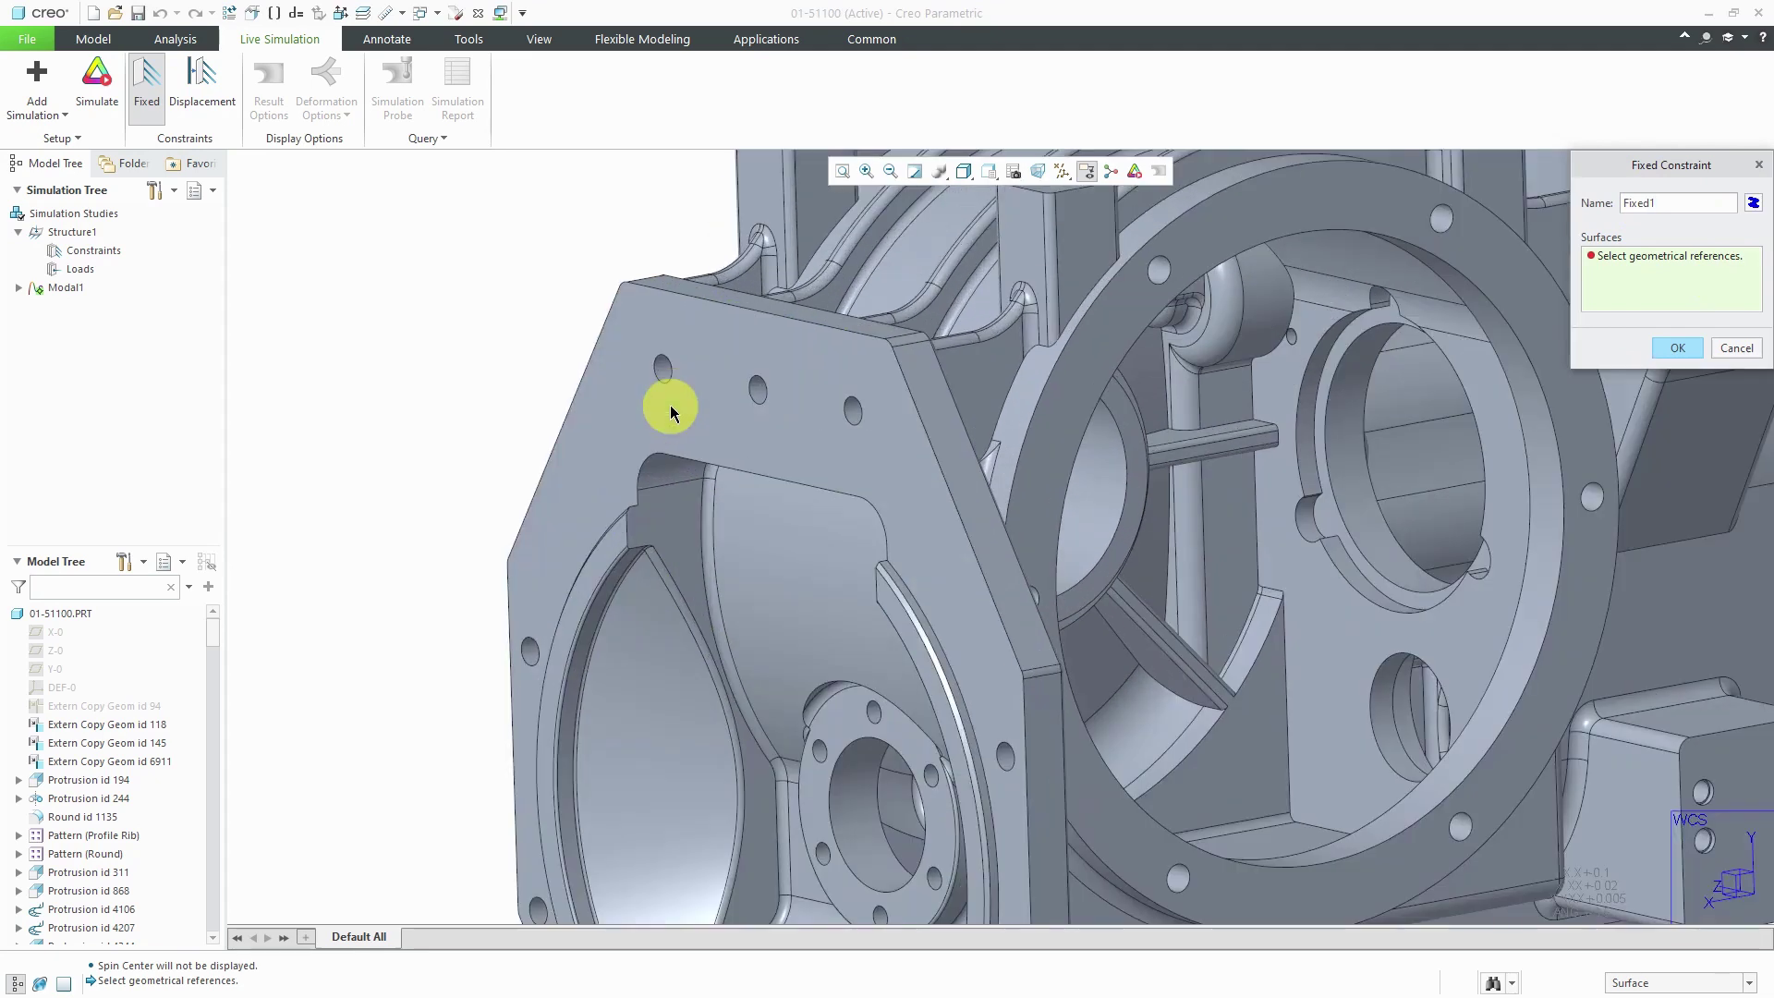
click(663, 375)
ctrl+click(702, 386)
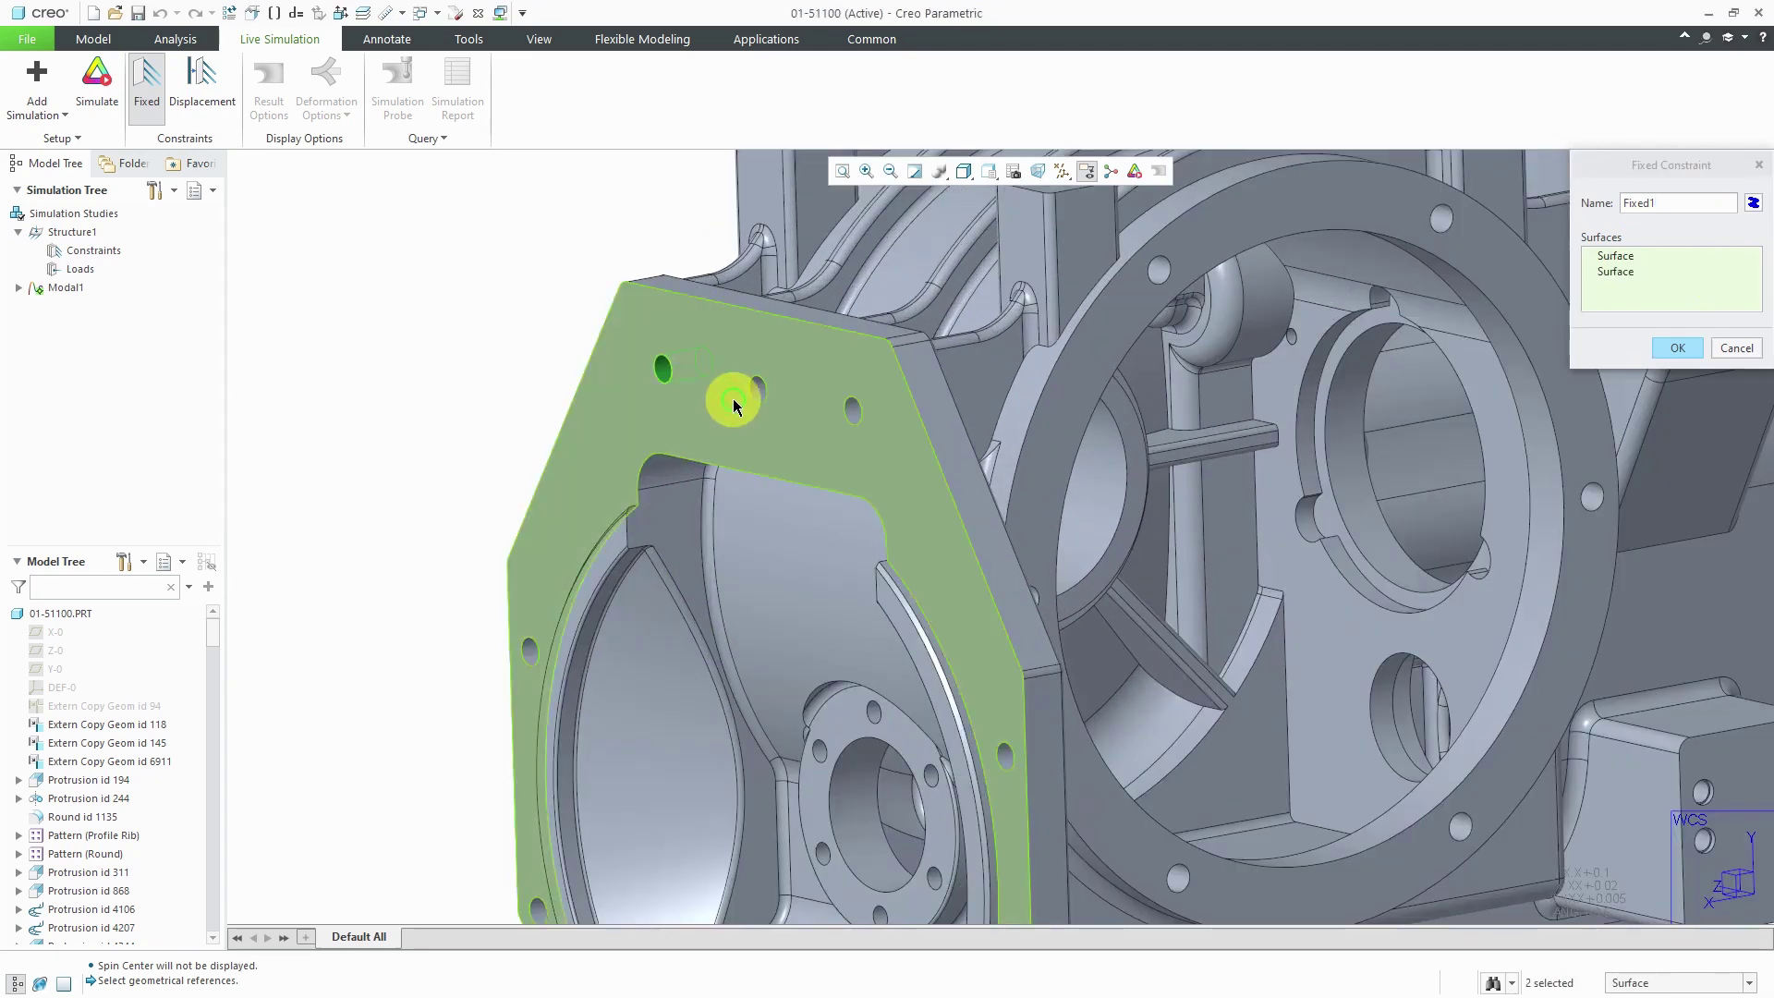
ctrl+click(758, 392)
ctrl+click(852, 412)
ctrl+click(528, 652)
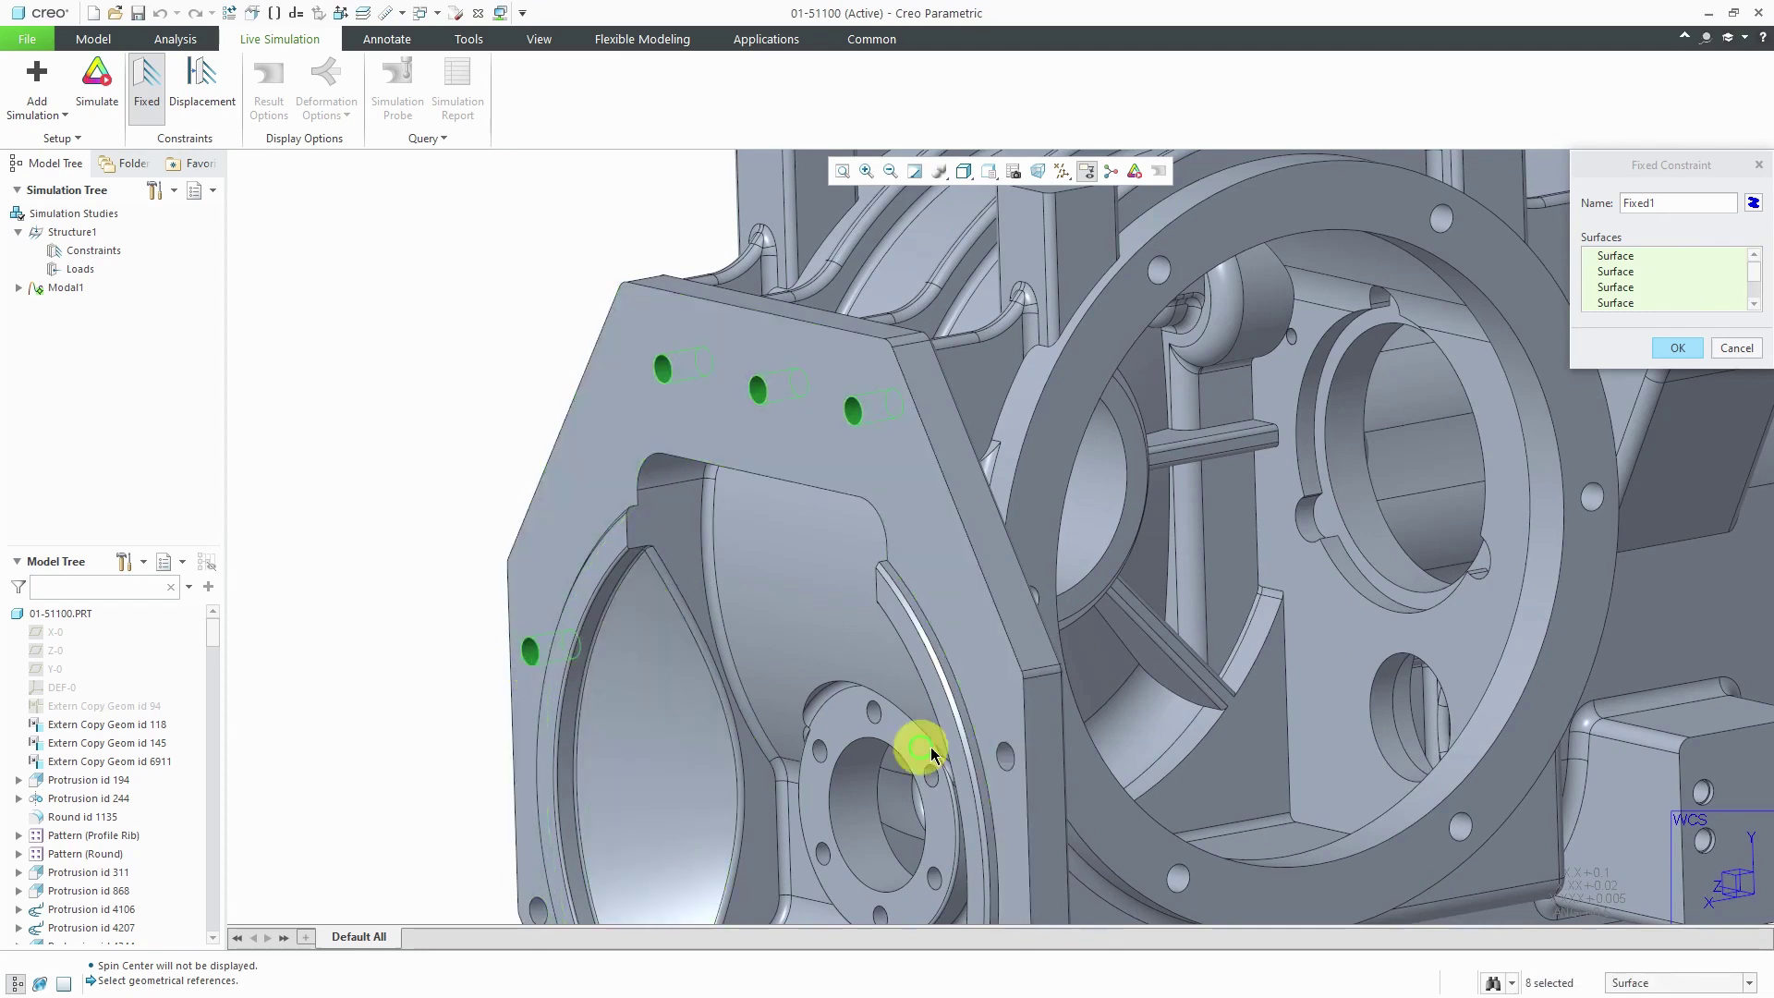
ctrl+click(1005, 758)
- Add the curved ring surface and the remaining lower and left flange holes
scroll(843, 447, down, 5)
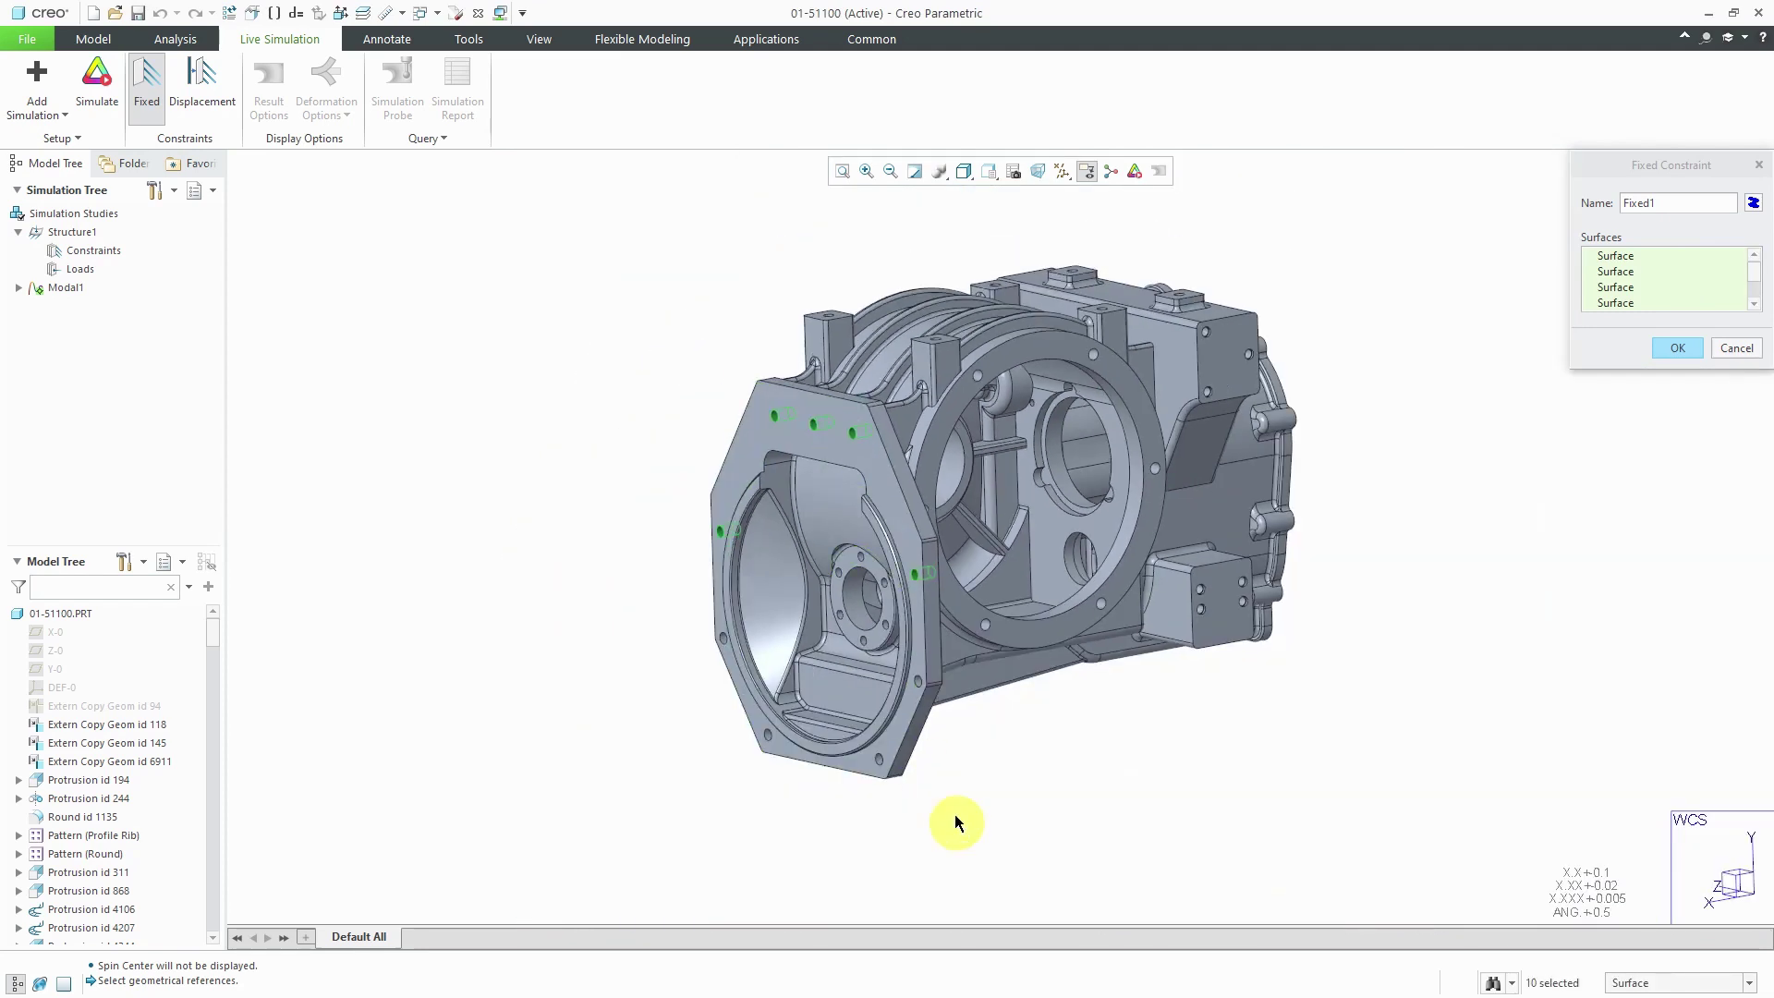
scroll(924, 739, up, 6)
ctrl+click(909, 702)
ctrl+click(940, 662)
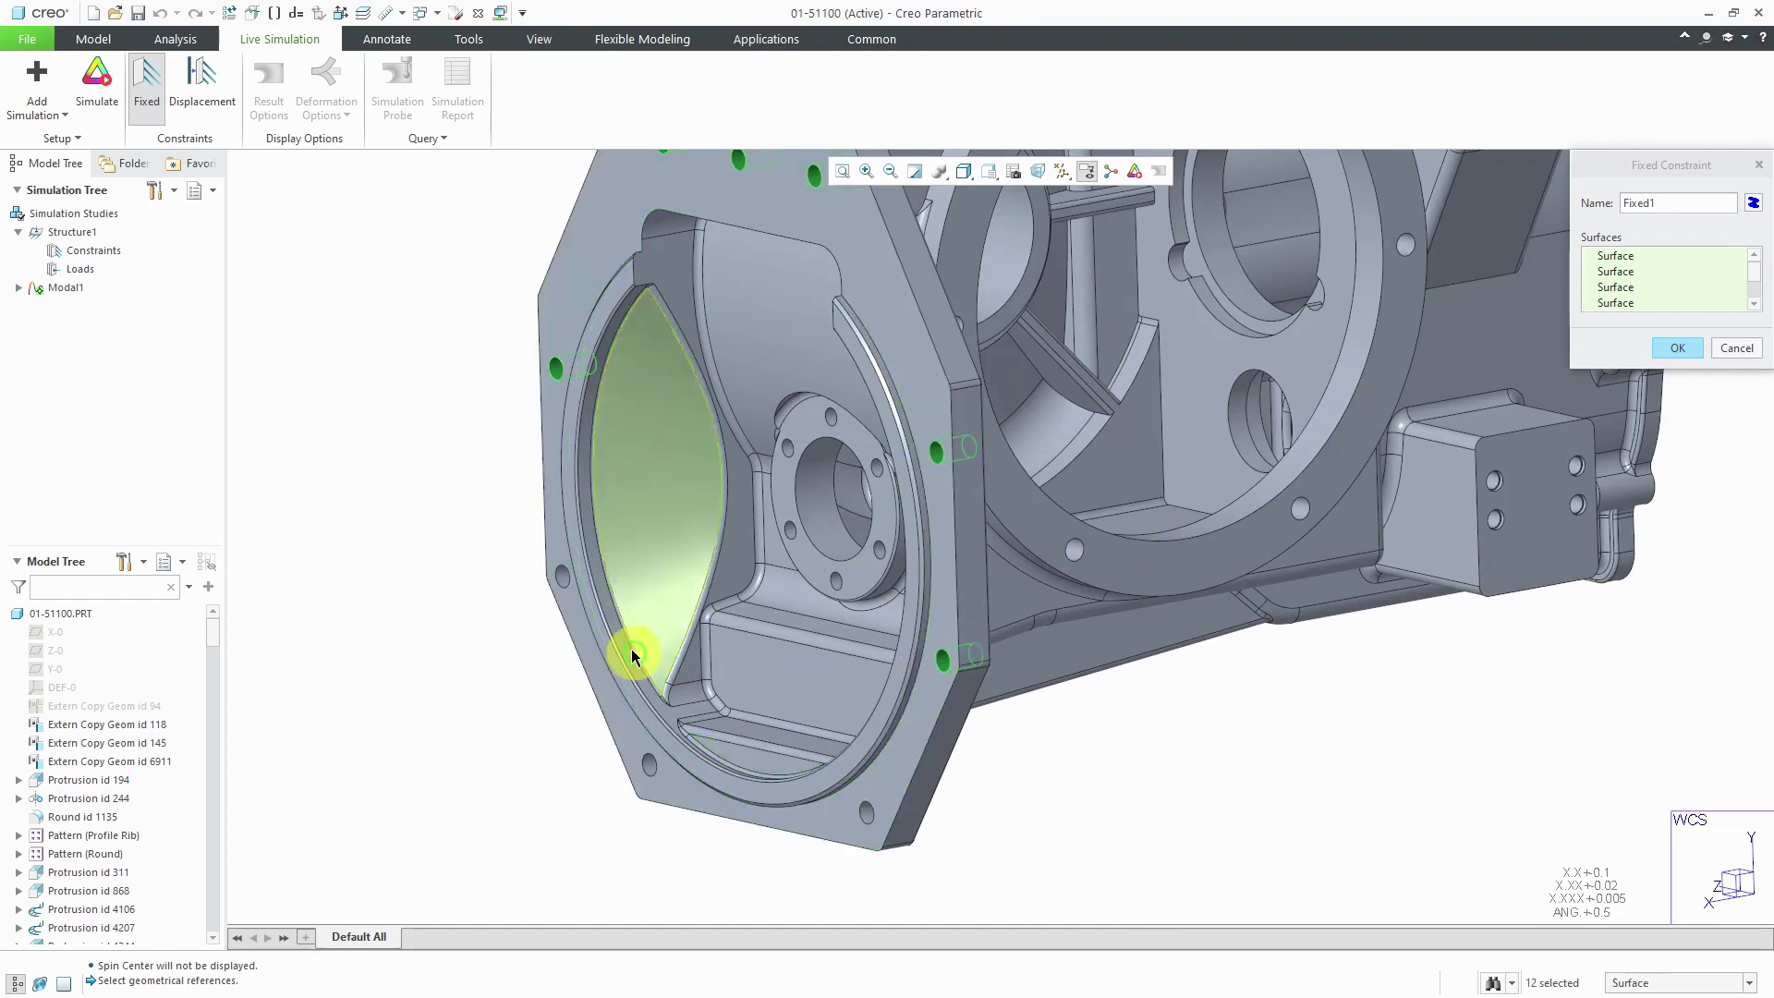
ctrl+click(565, 576)
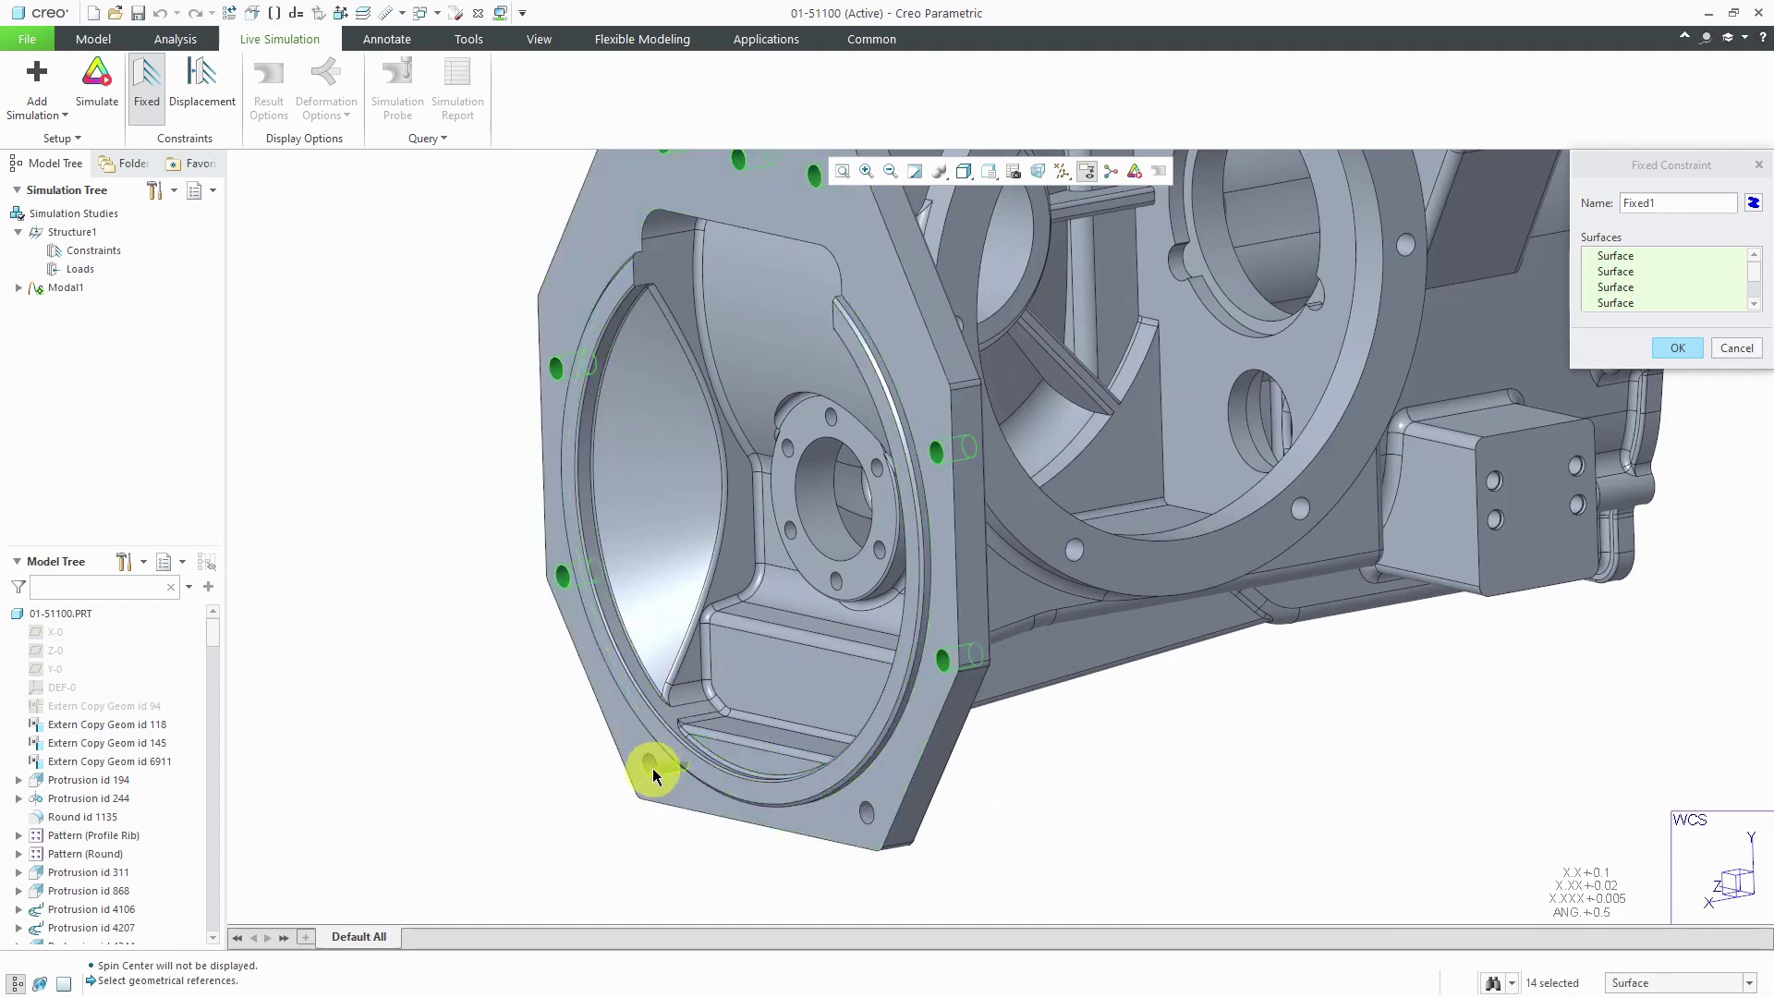
ctrl+click(650, 770)
ctrl+click(865, 815)
scroll(732, 821, down, 5)
- Add the top boss holes and top arc surface, totalling 26 surface references
middle_drag(780, 642, 752, 697)
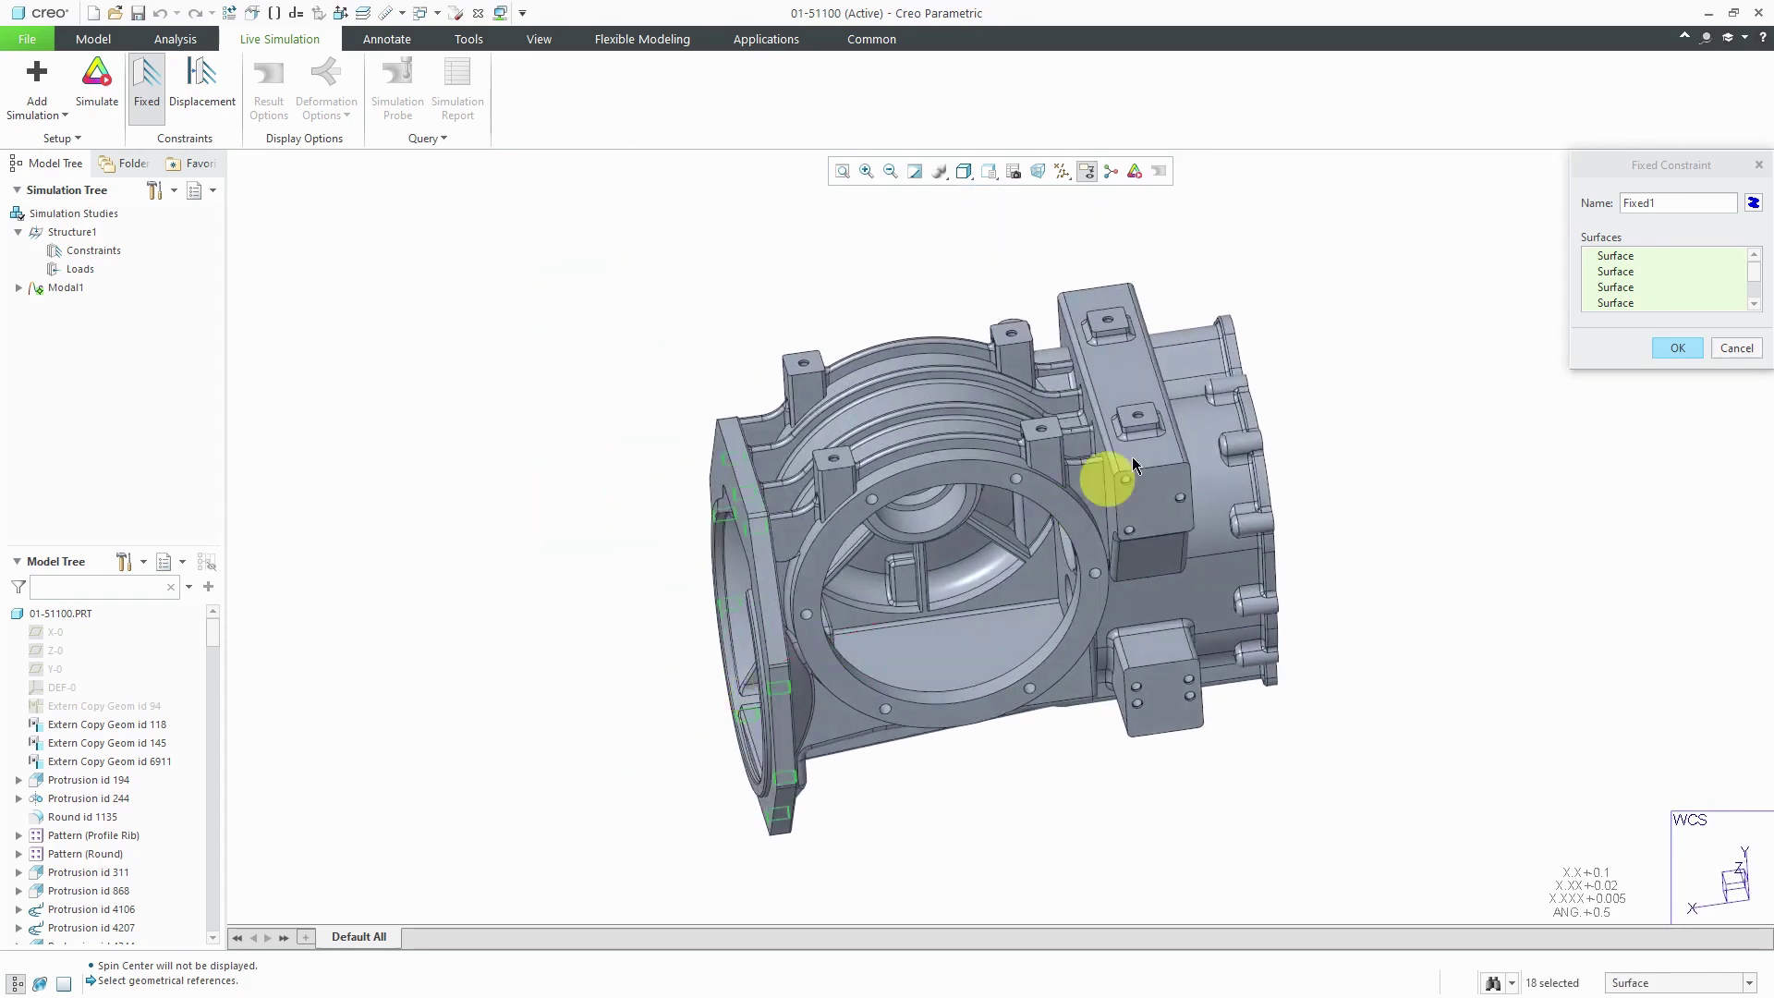
scroll(1151, 404, up, 5)
scroll(974, 444, up, 3)
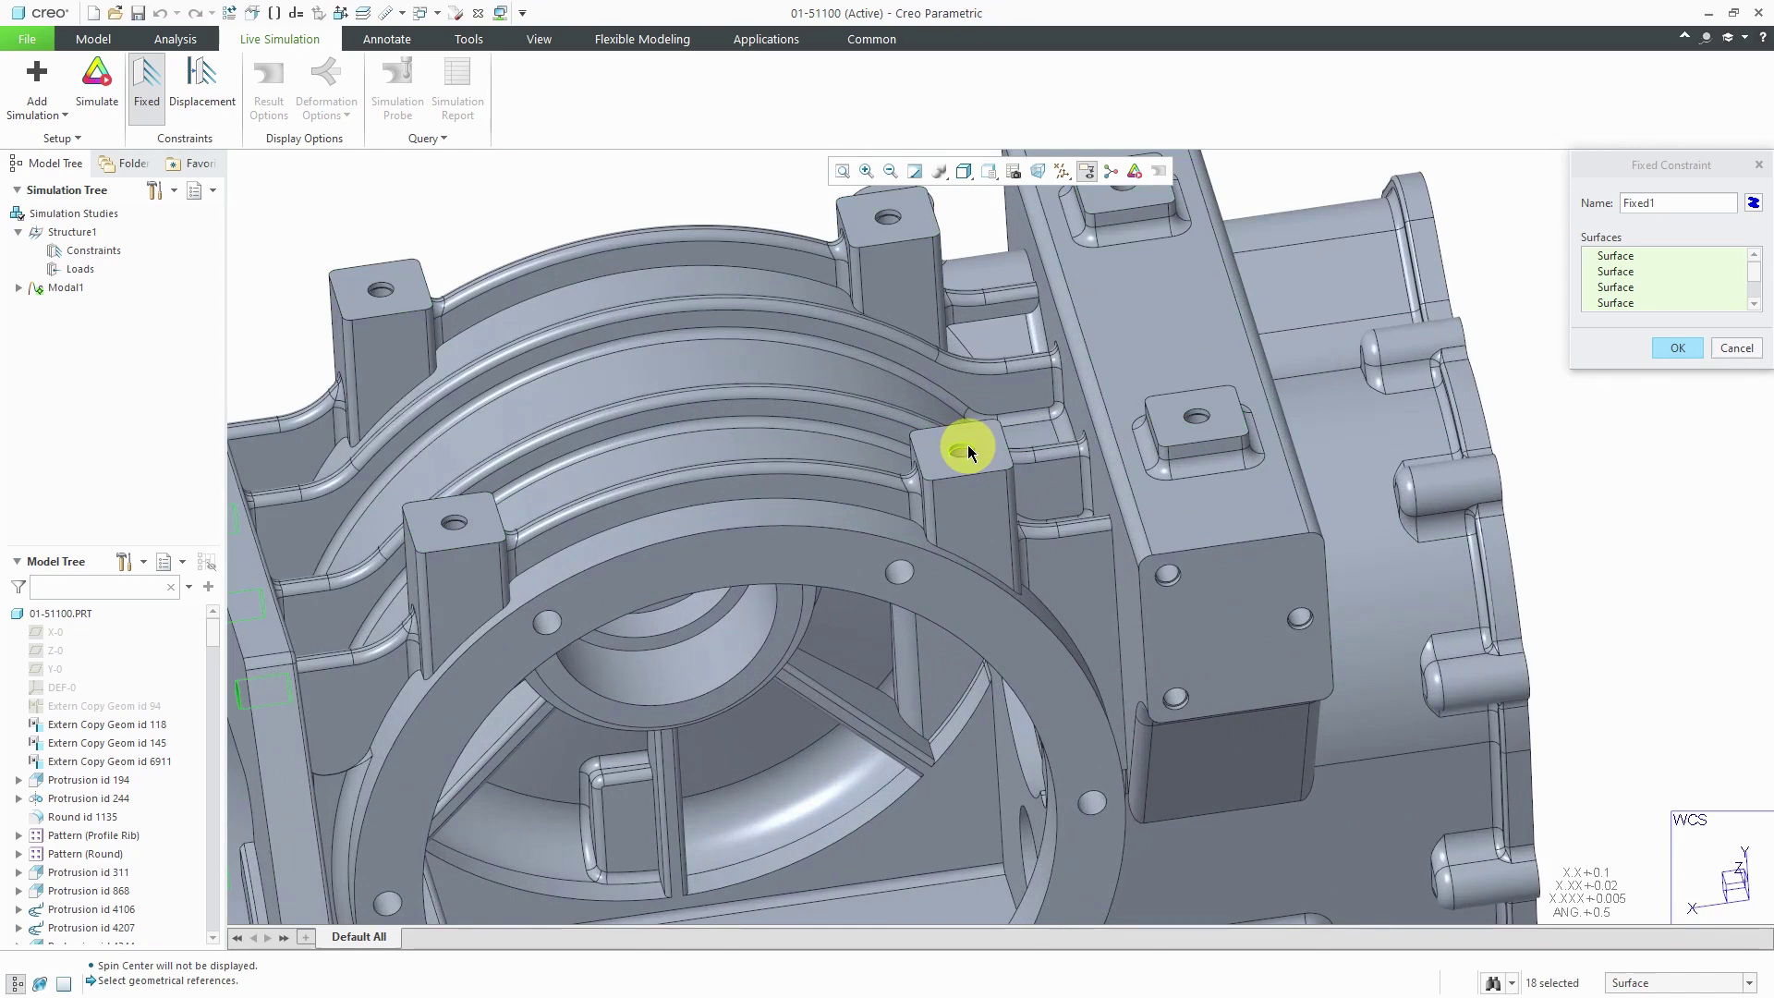
middle_click(883, 213)
click(382, 292)
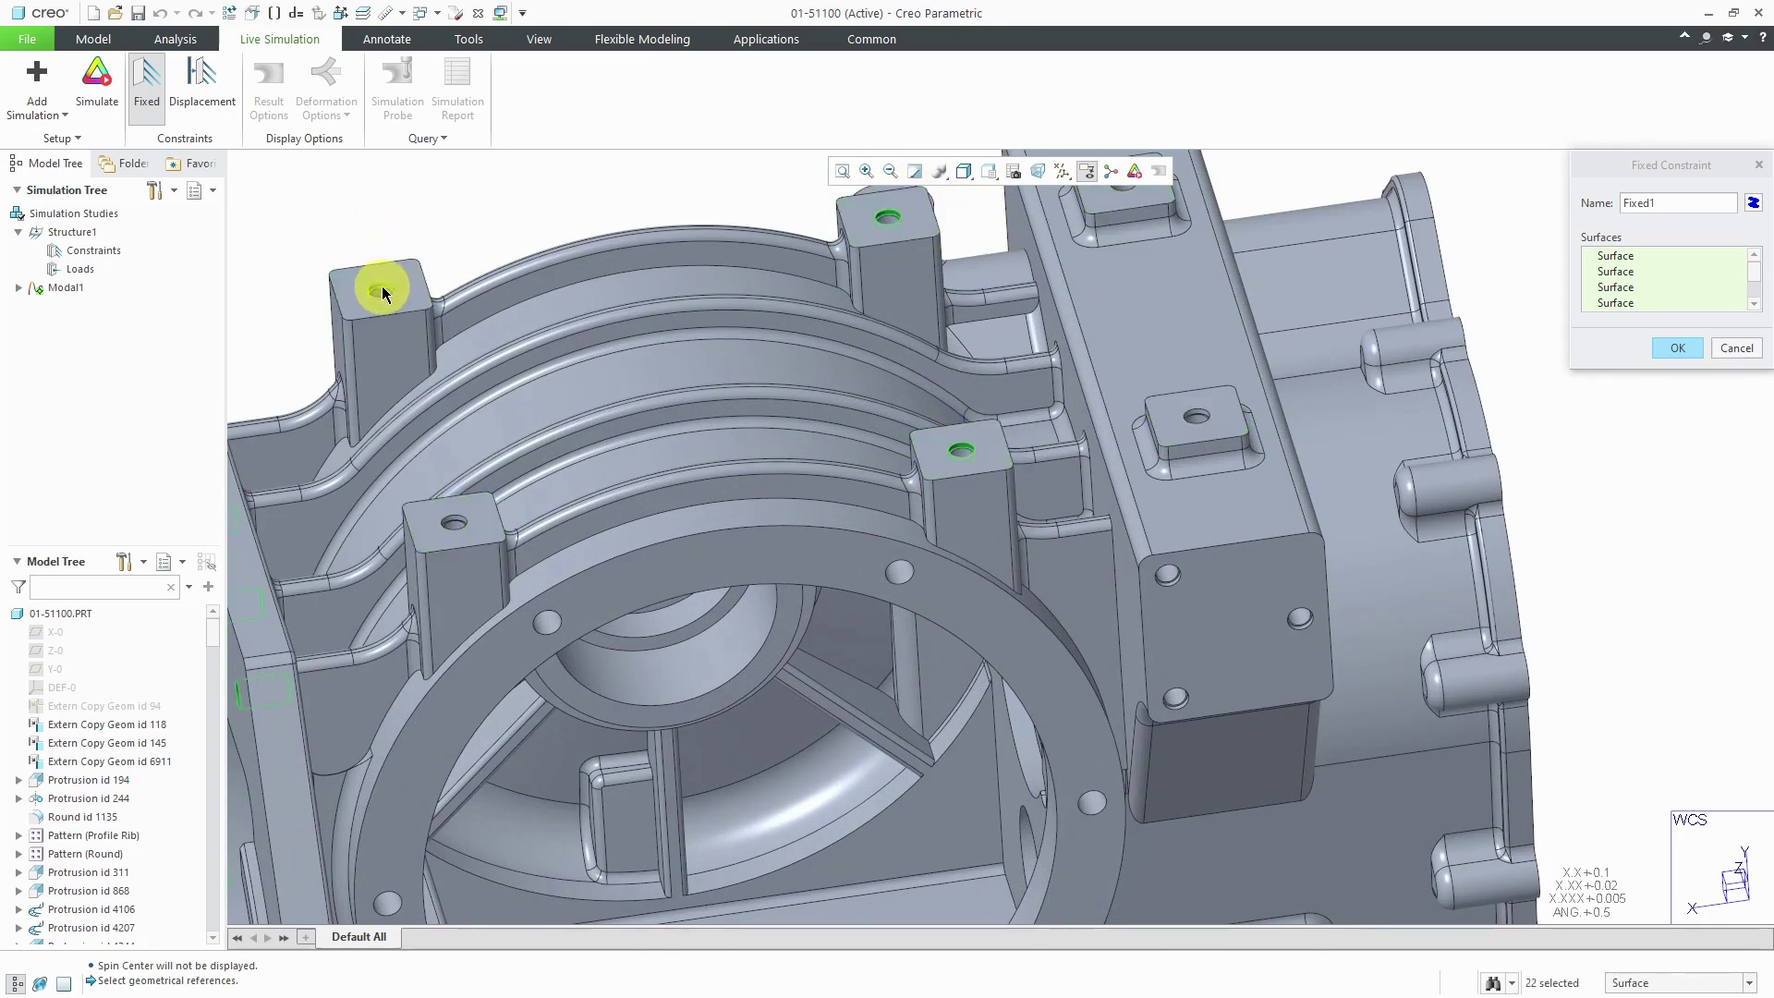
click(454, 523)
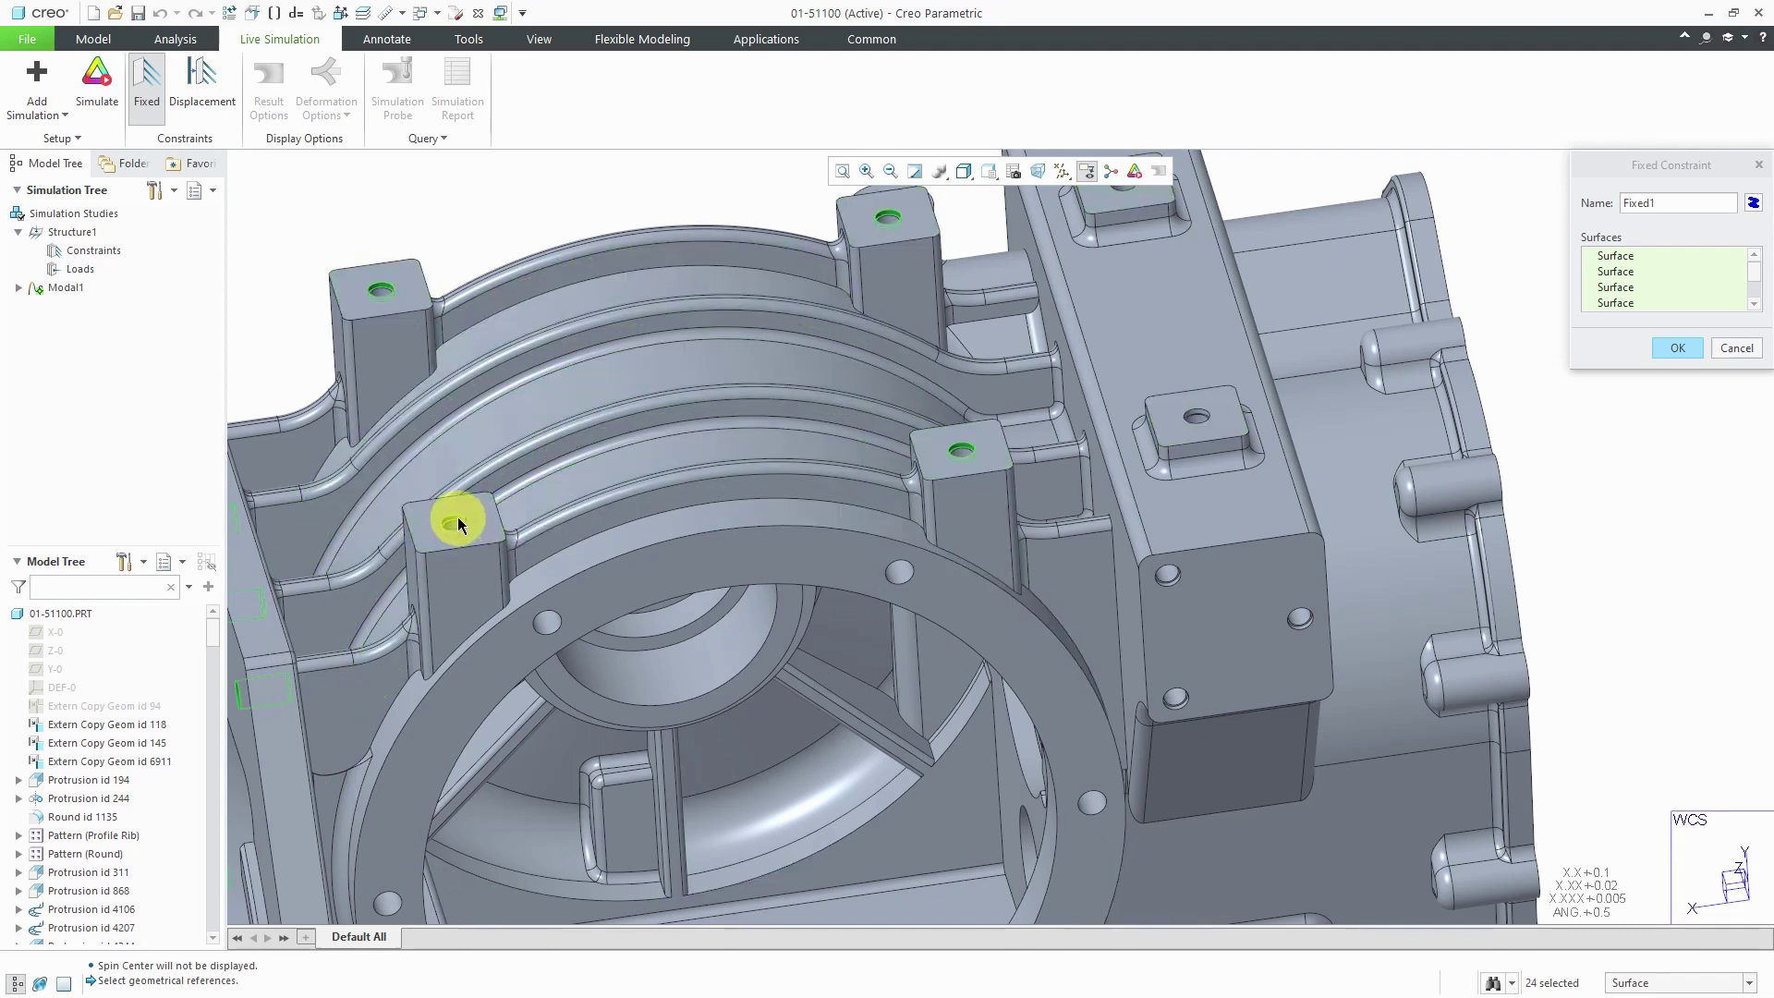
click(646, 254)
scroll(515, 290, up, 5)
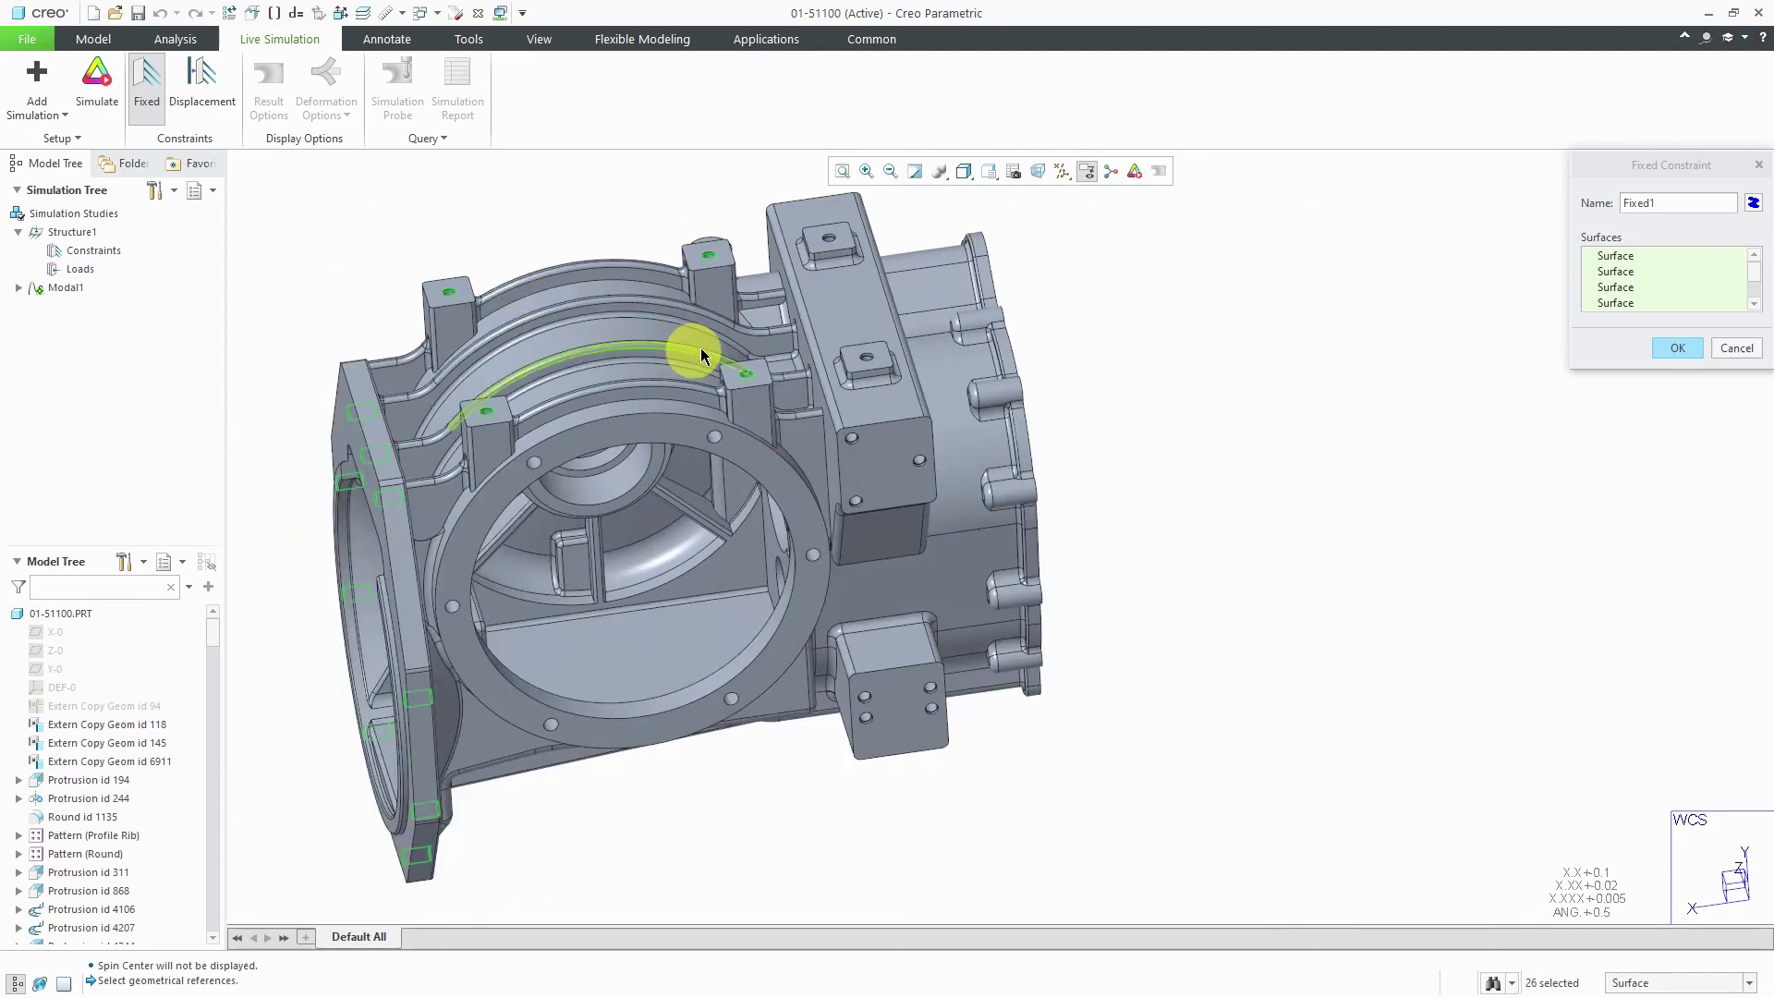
middle_drag(705, 336, 606, 335)
middle_drag(783, 411, 954, 436)
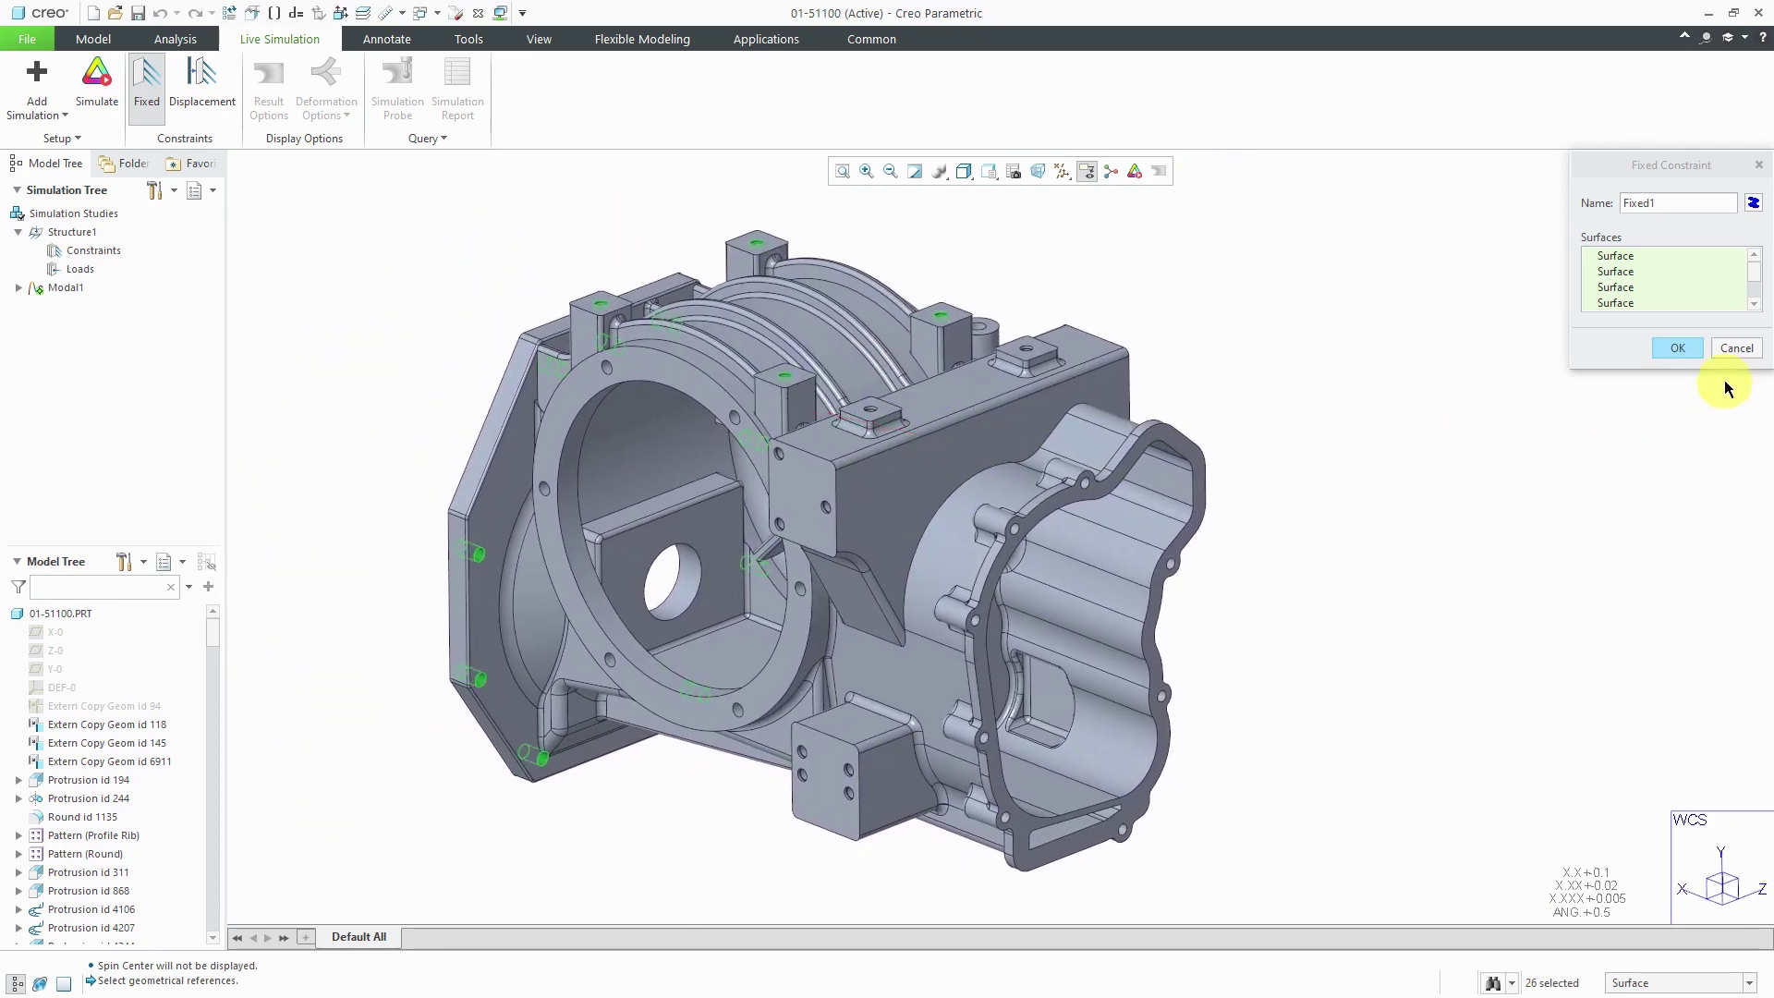
- Confirm Fixed1 and run the simulation, dismissing the missing-material warning and notice
click(1678, 348)
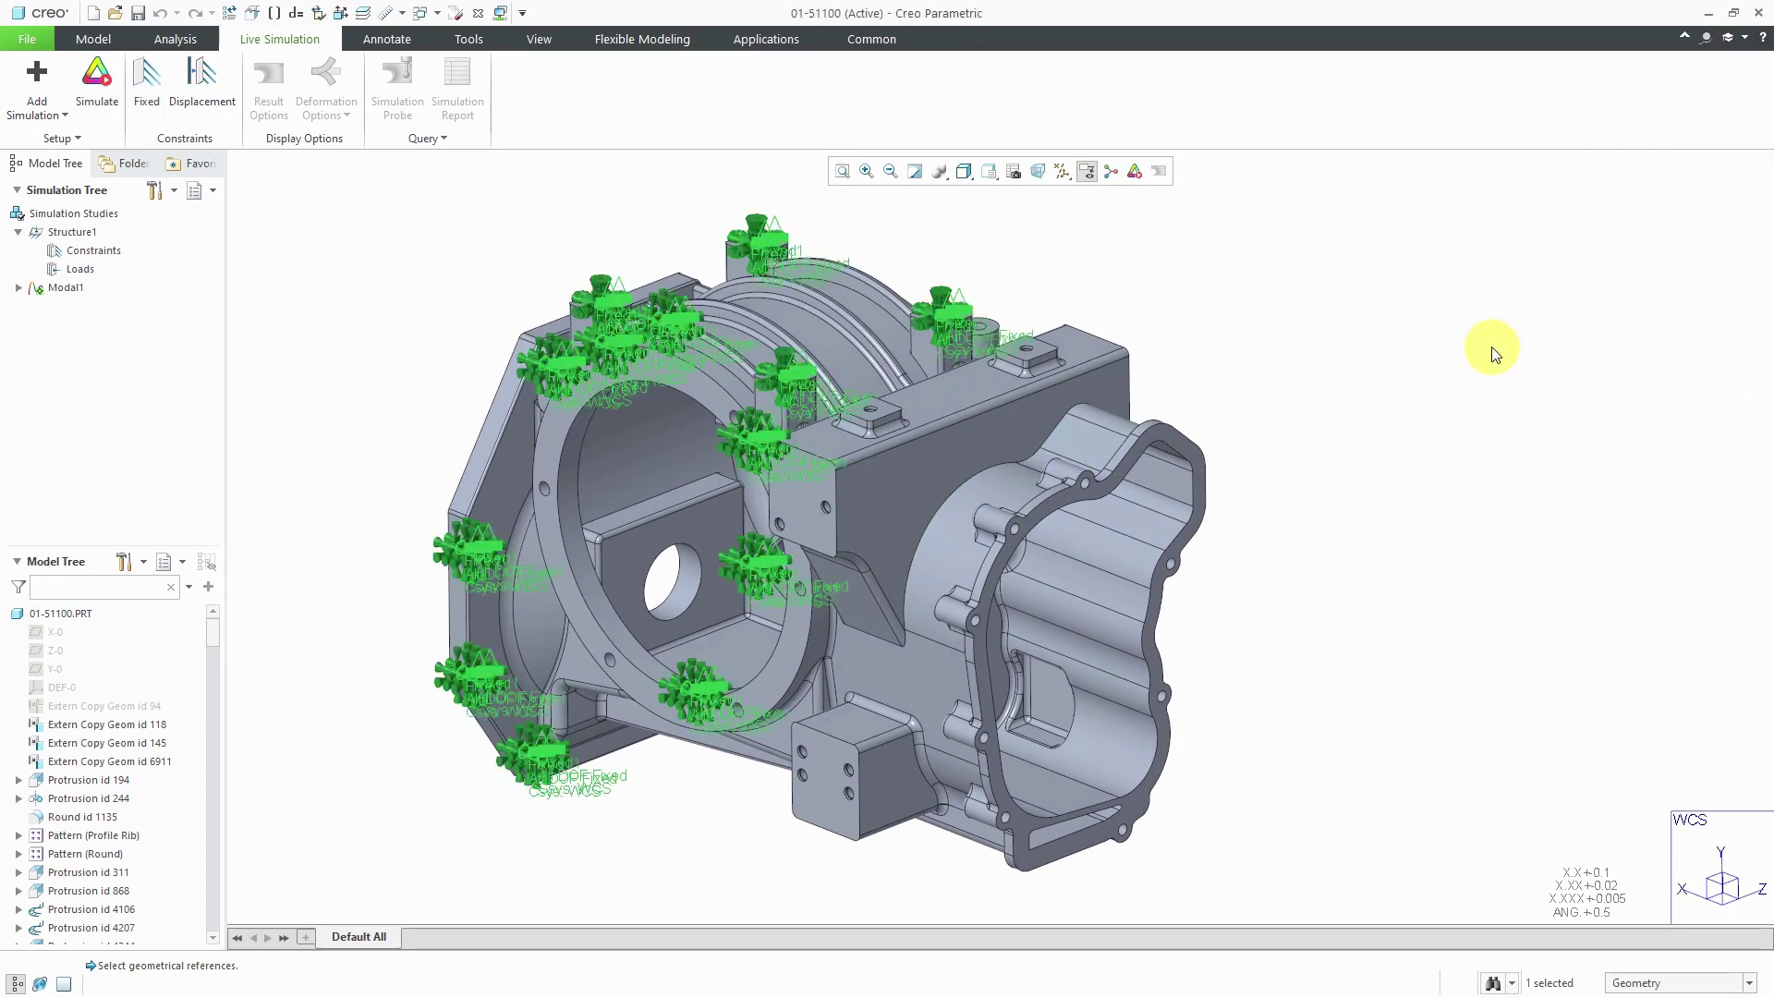
middle_drag(891, 296, 938, 291)
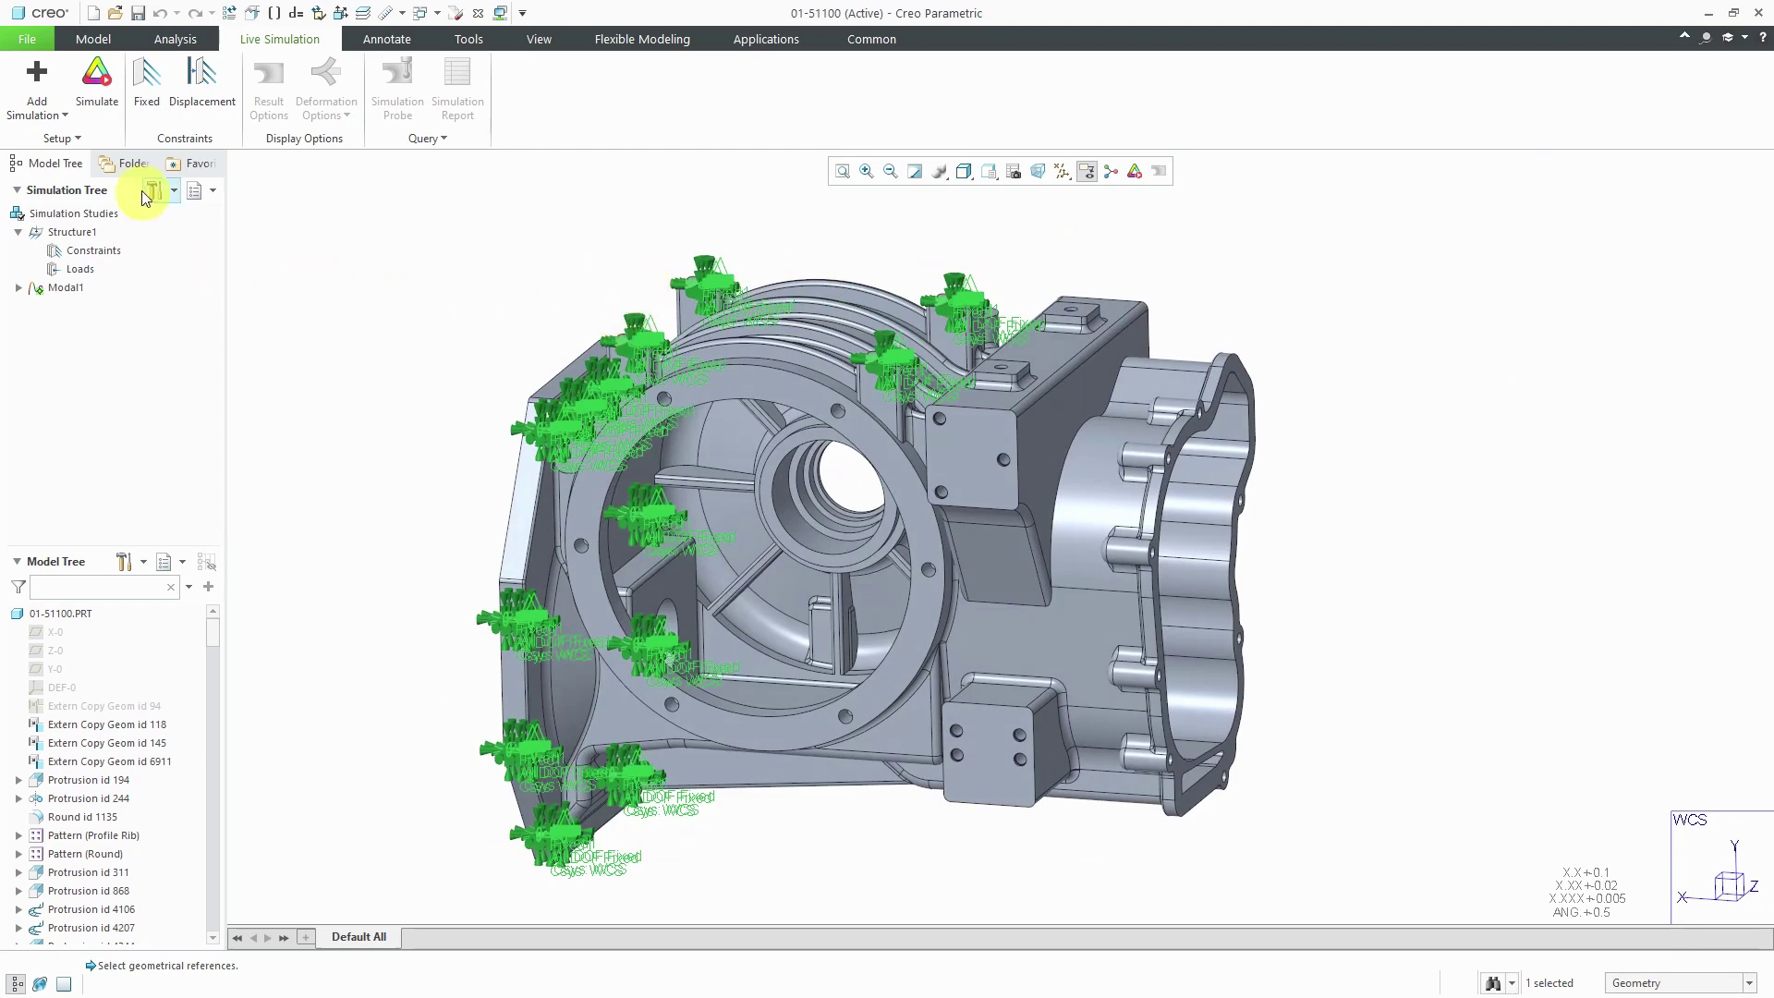
click(107, 103)
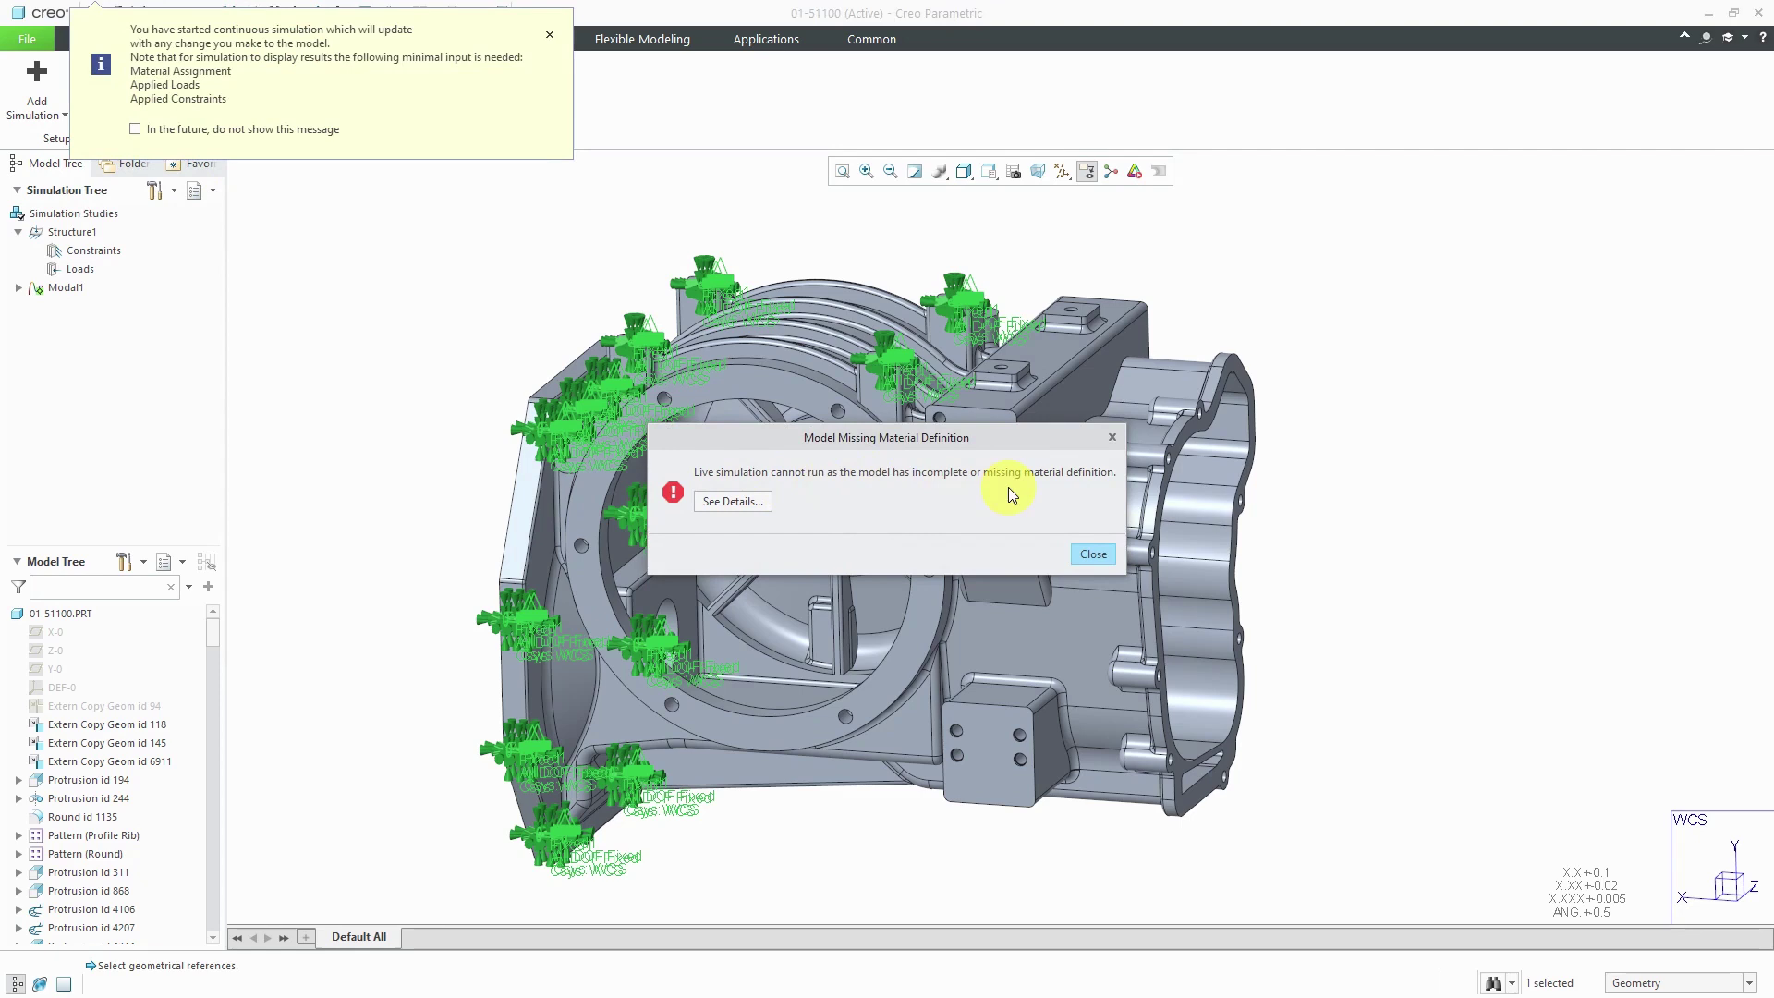
click(1093, 555)
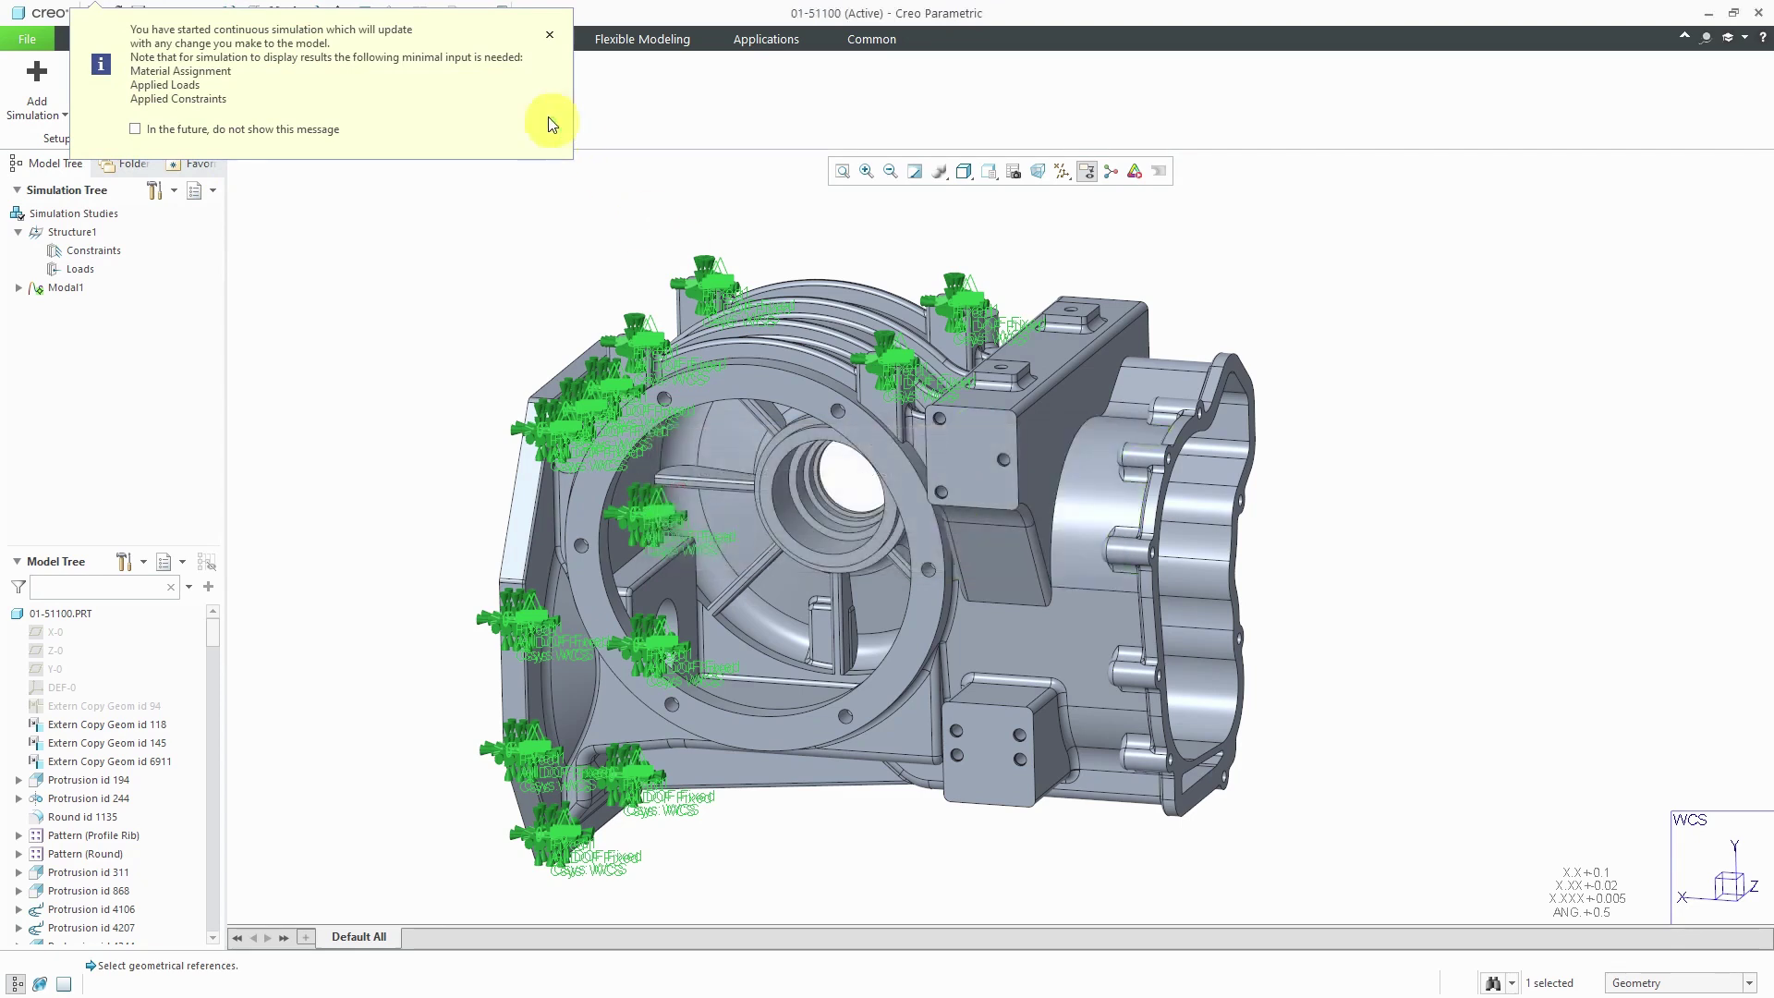
click(549, 37)
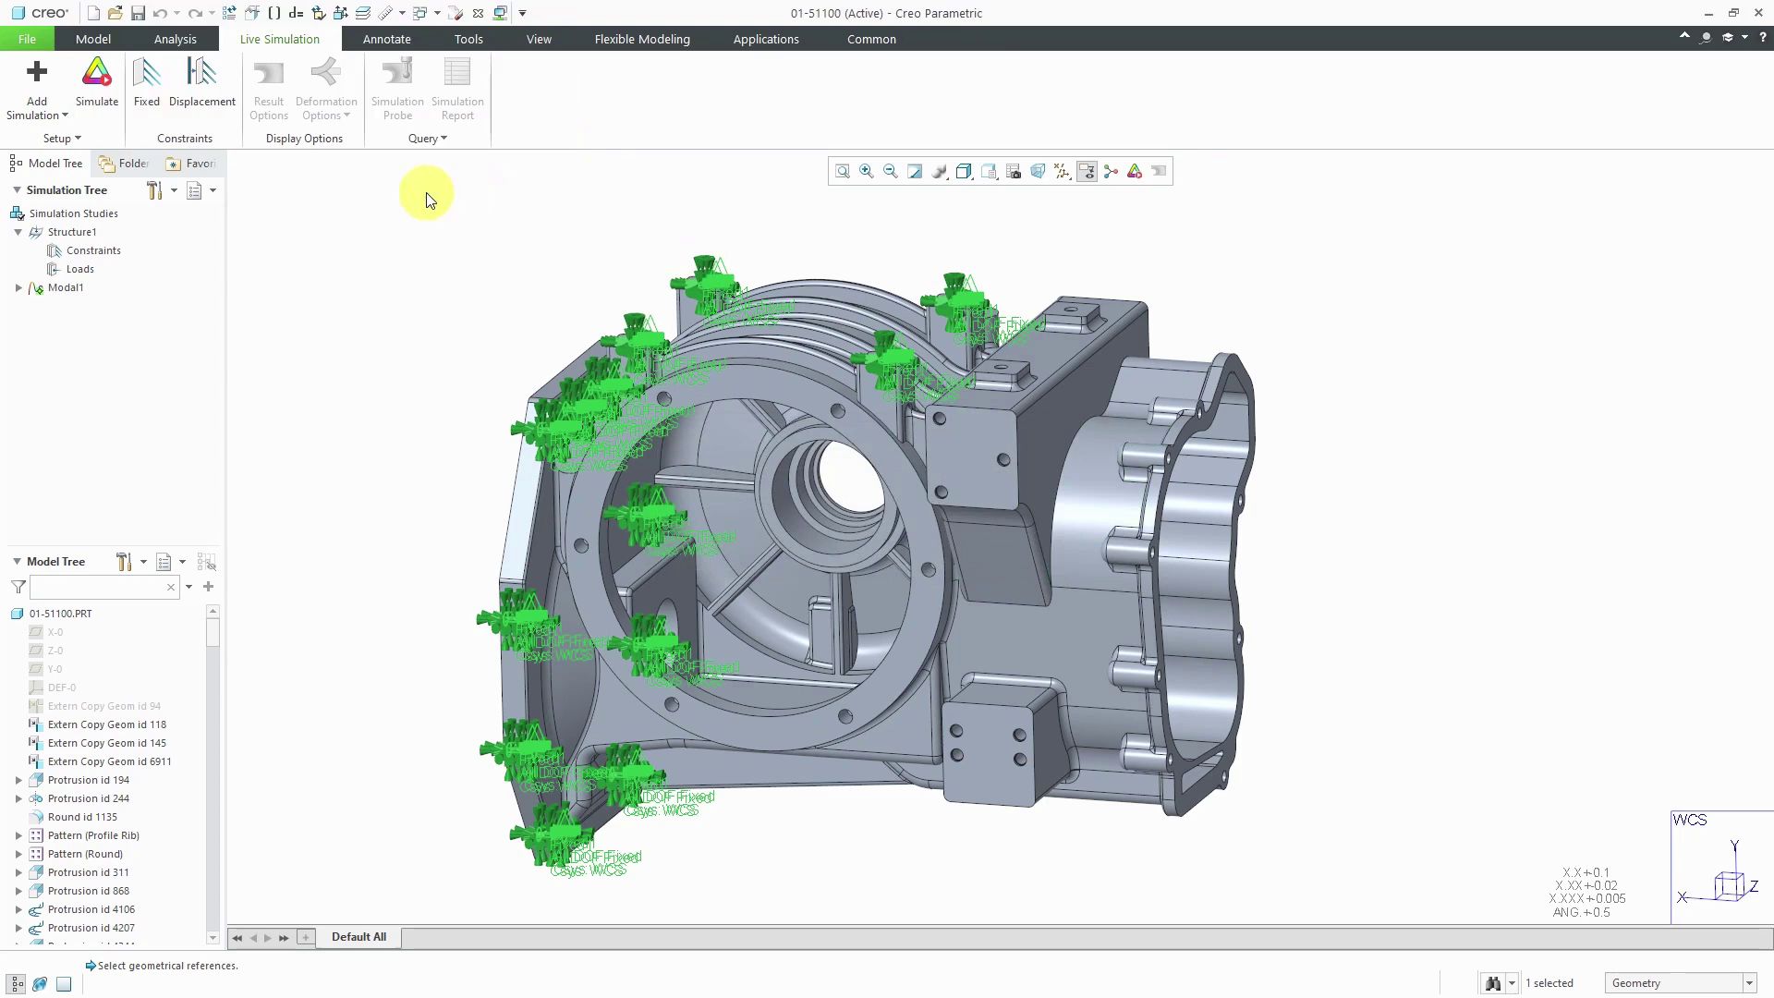
- Assign STEEL_HIGH_CARBON from the Granta Ferrous_metals library to the part
click(252, 15)
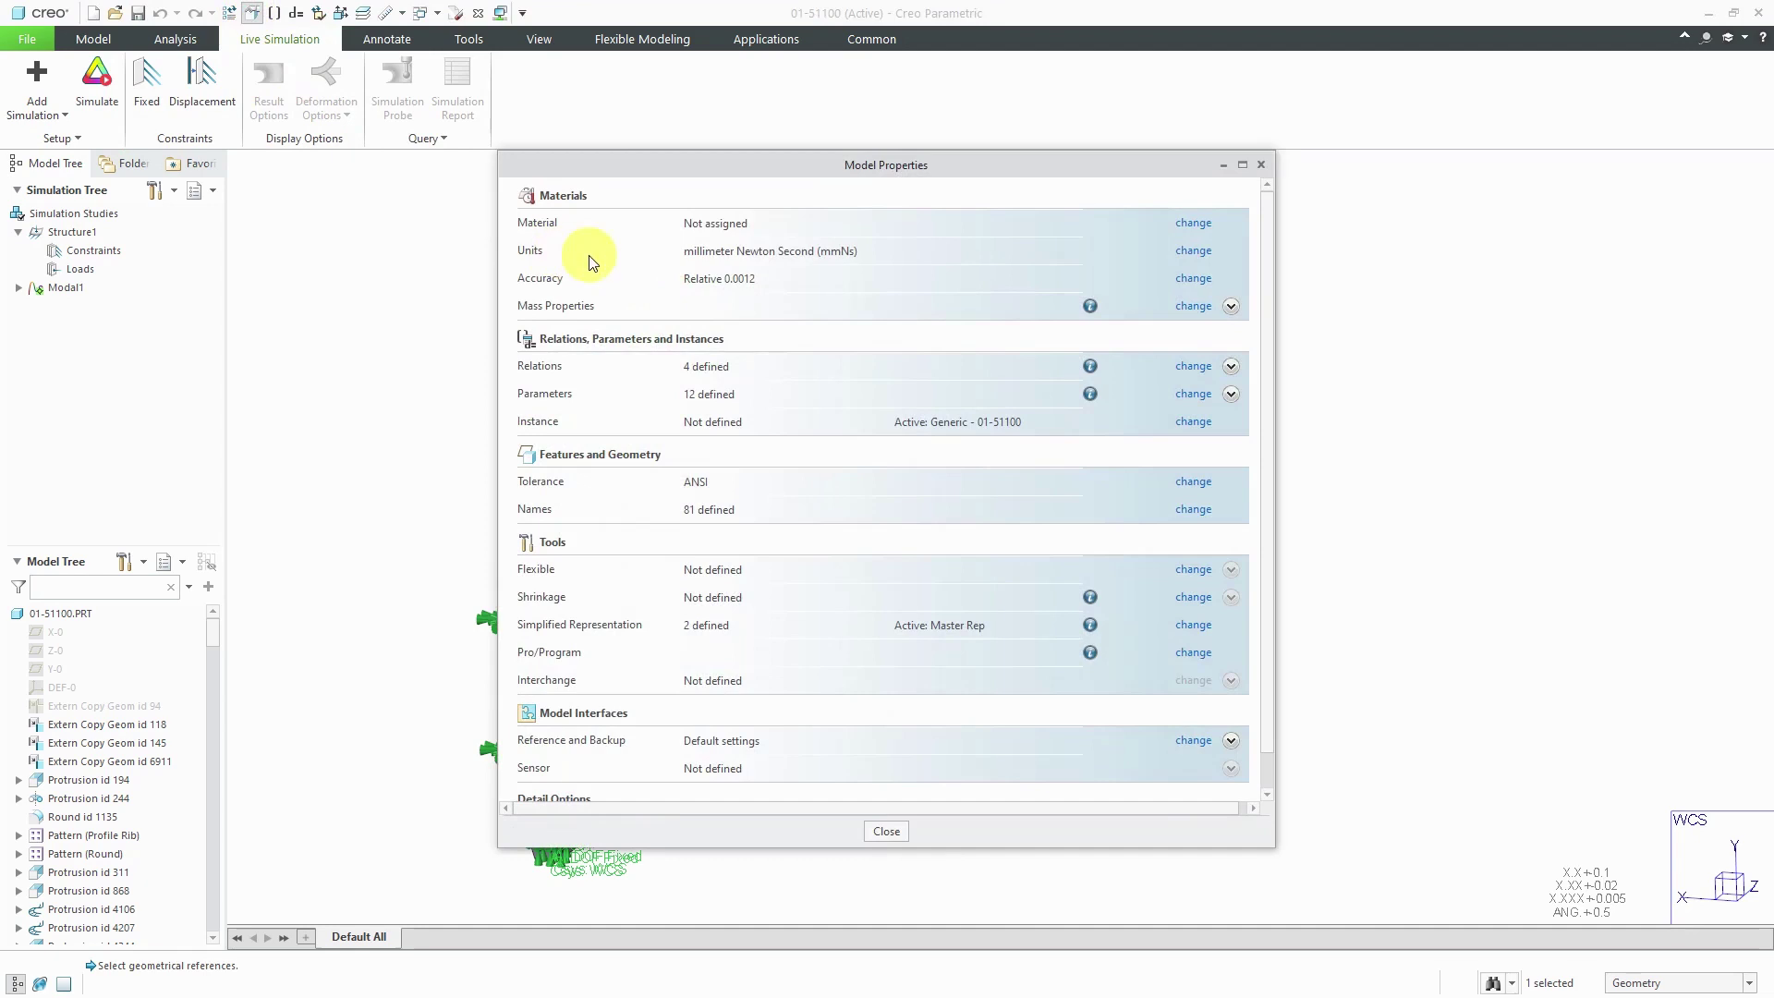
click(1191, 226)
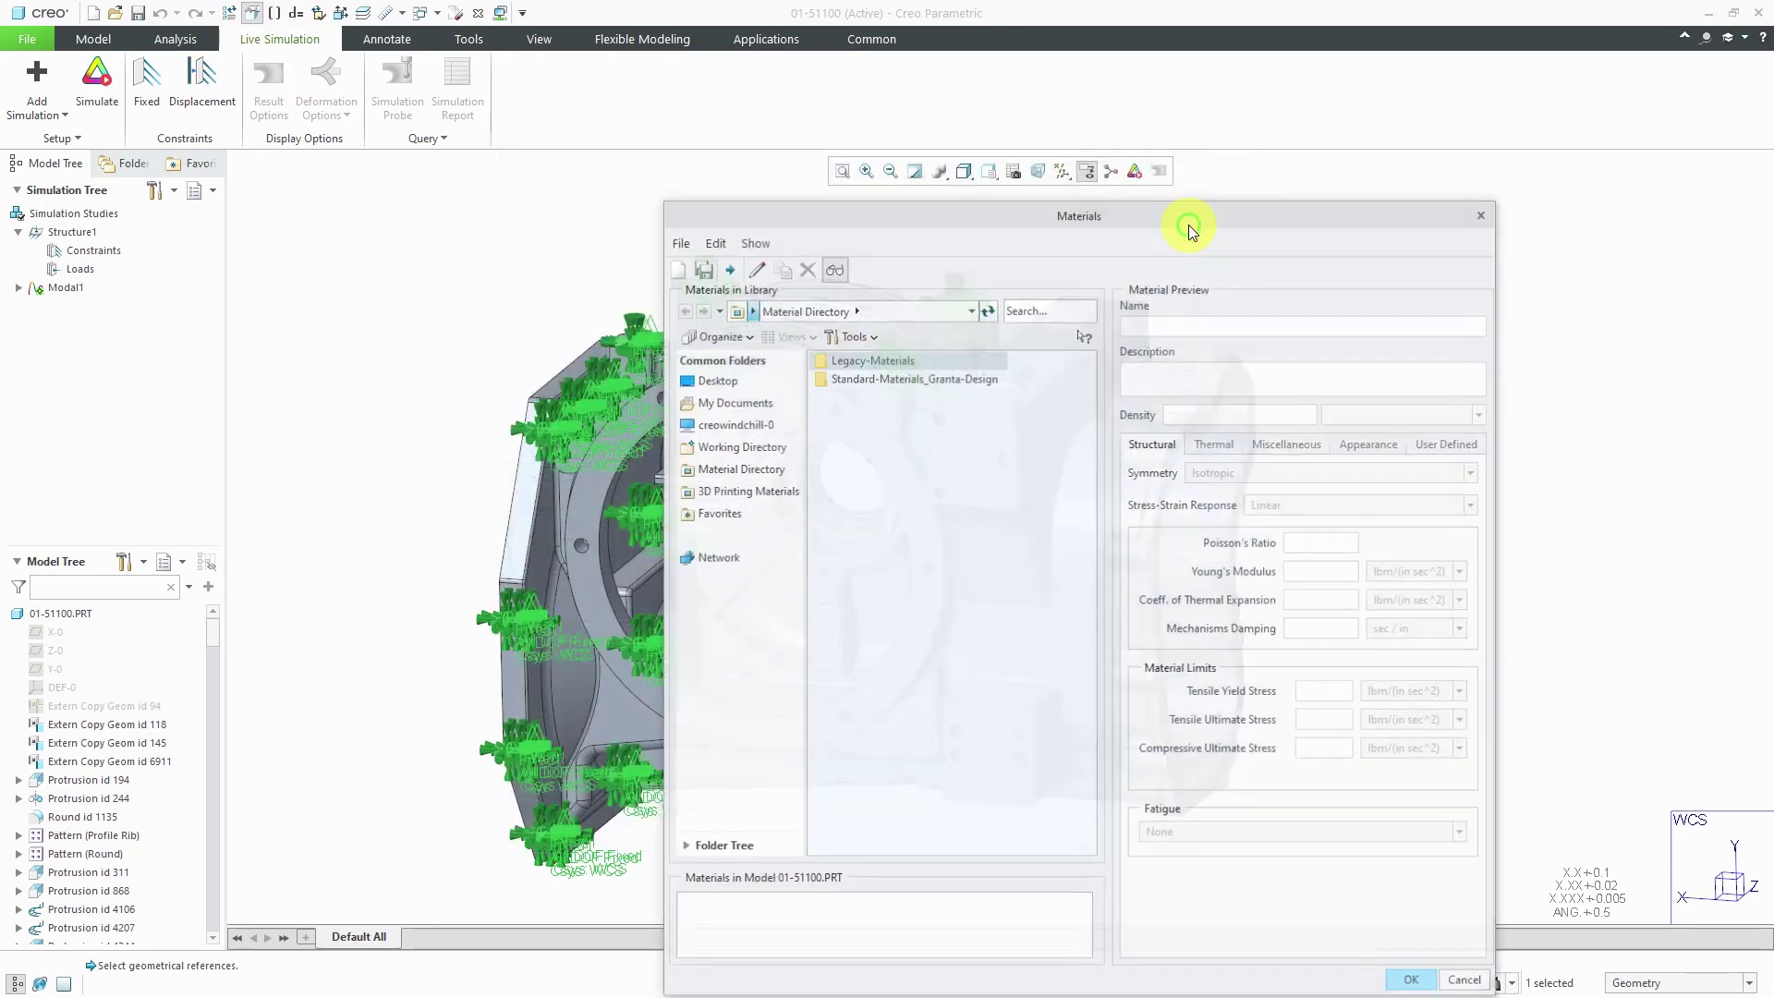
double_click(935, 382)
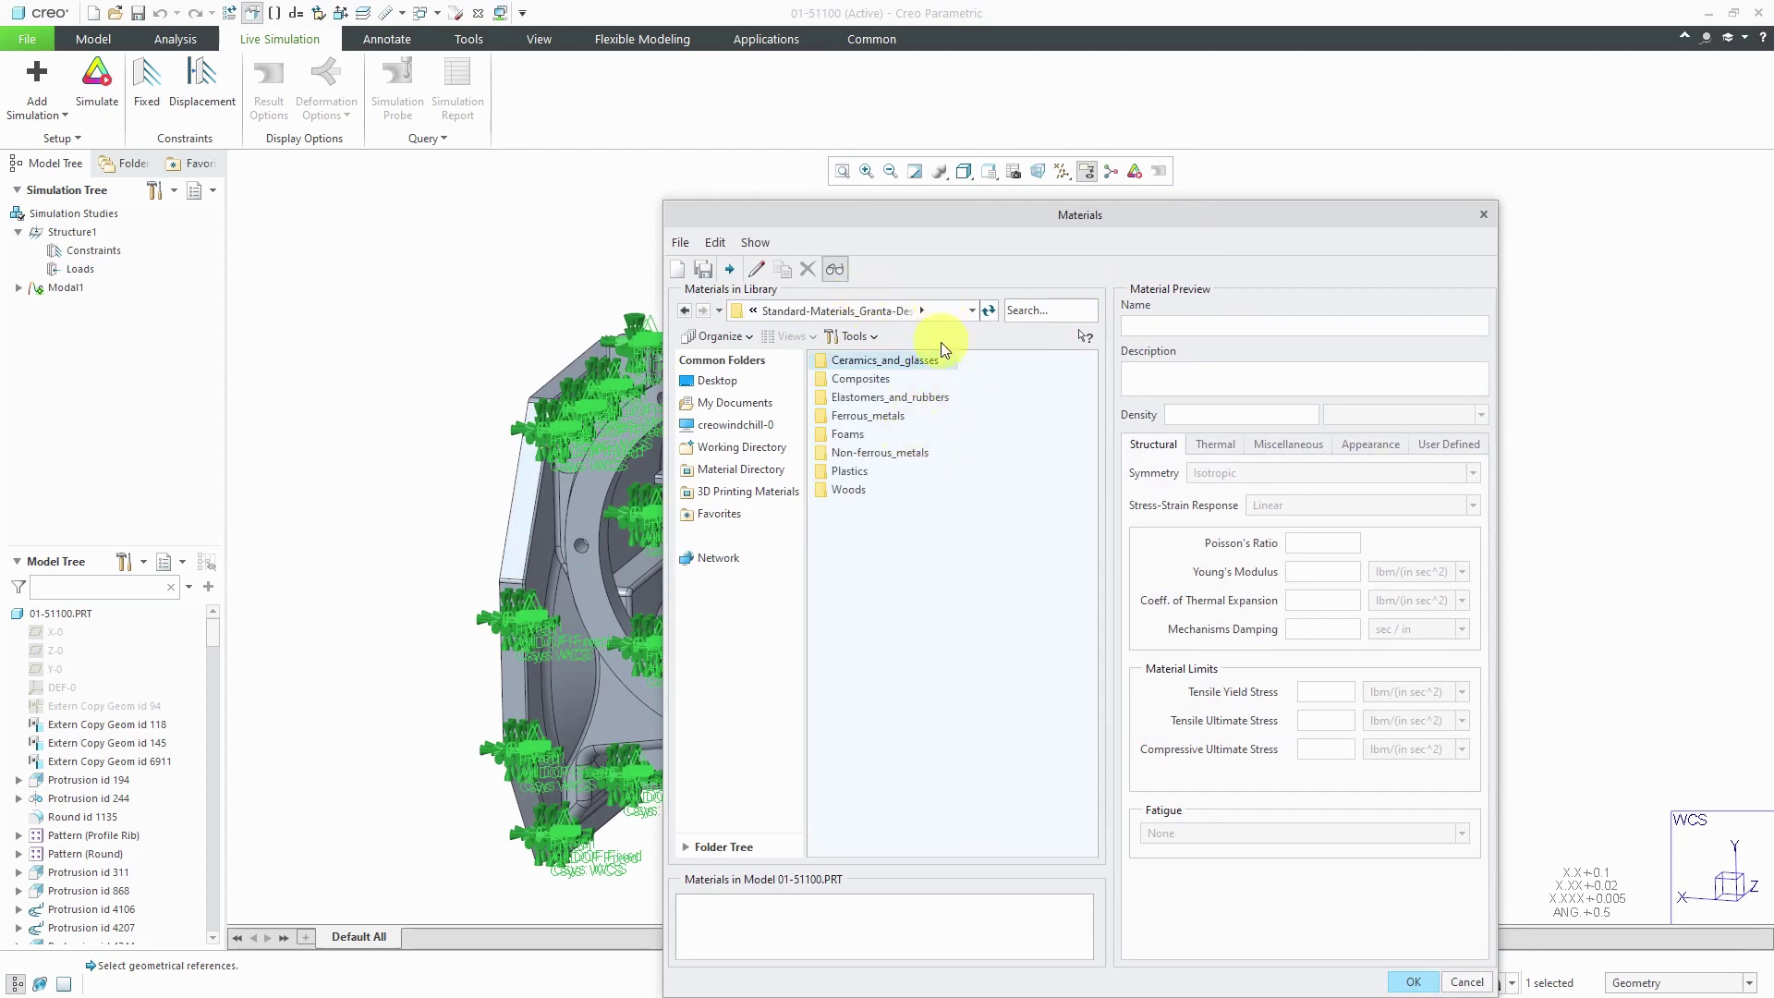
double_click(889, 418)
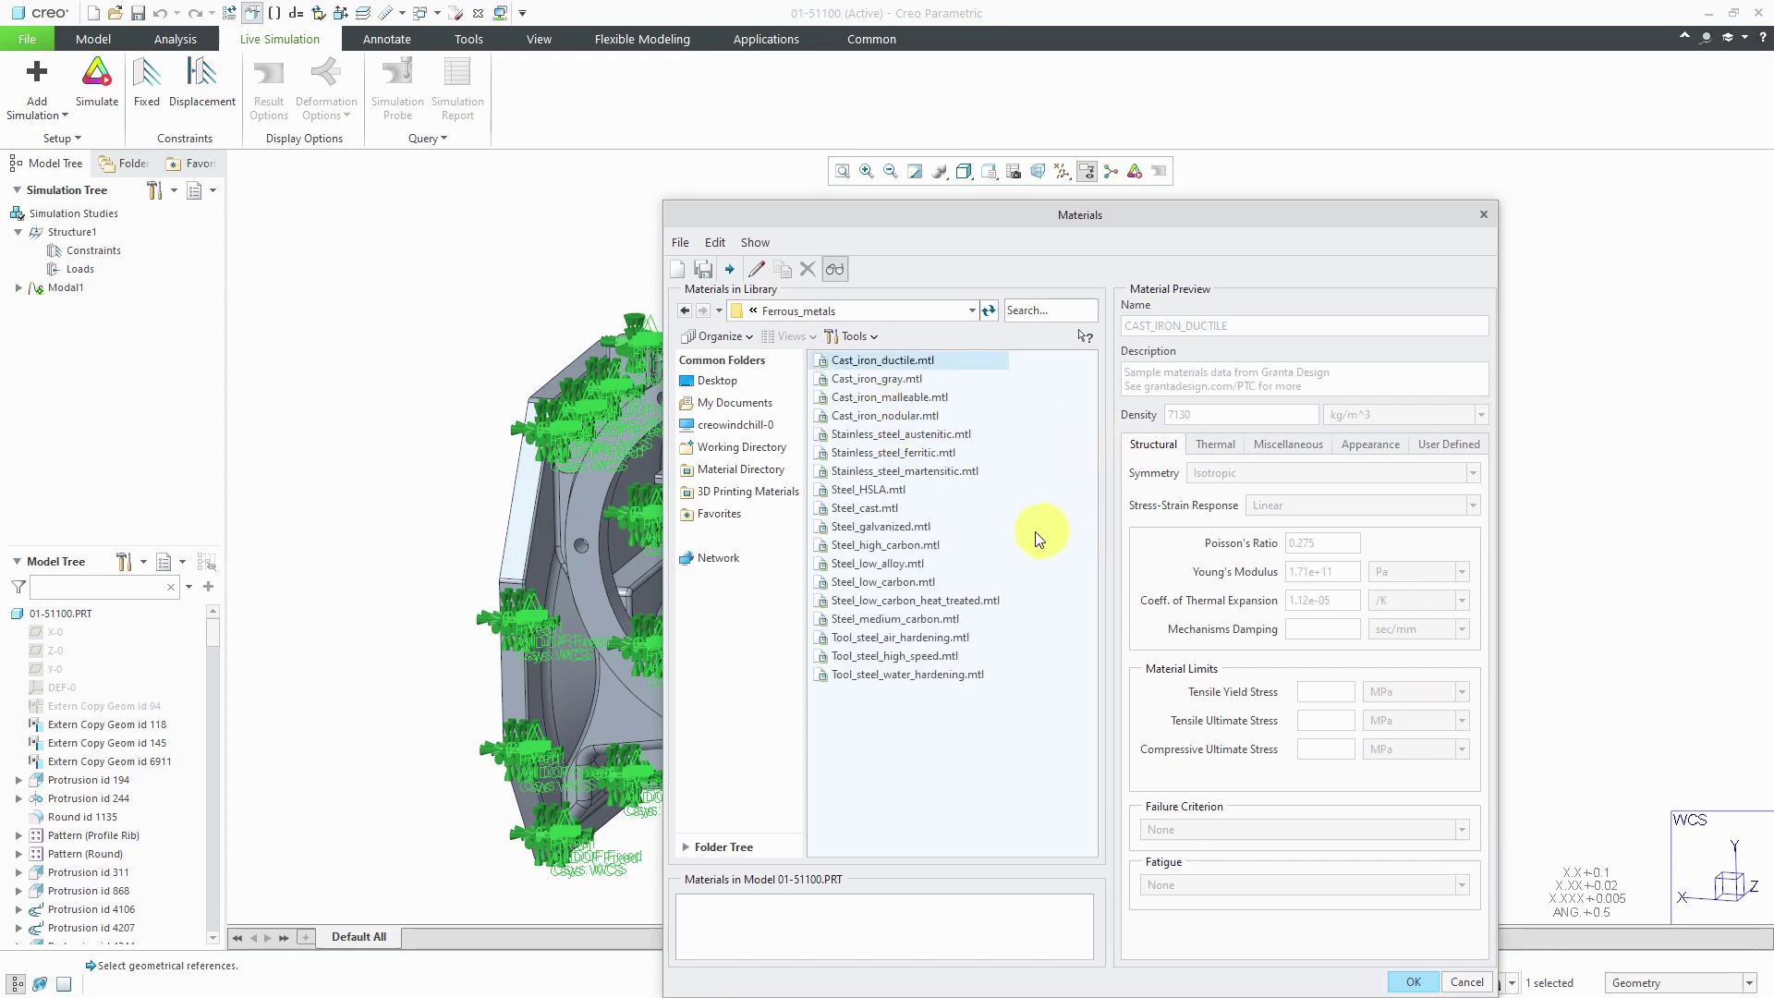
right_click(901, 552)
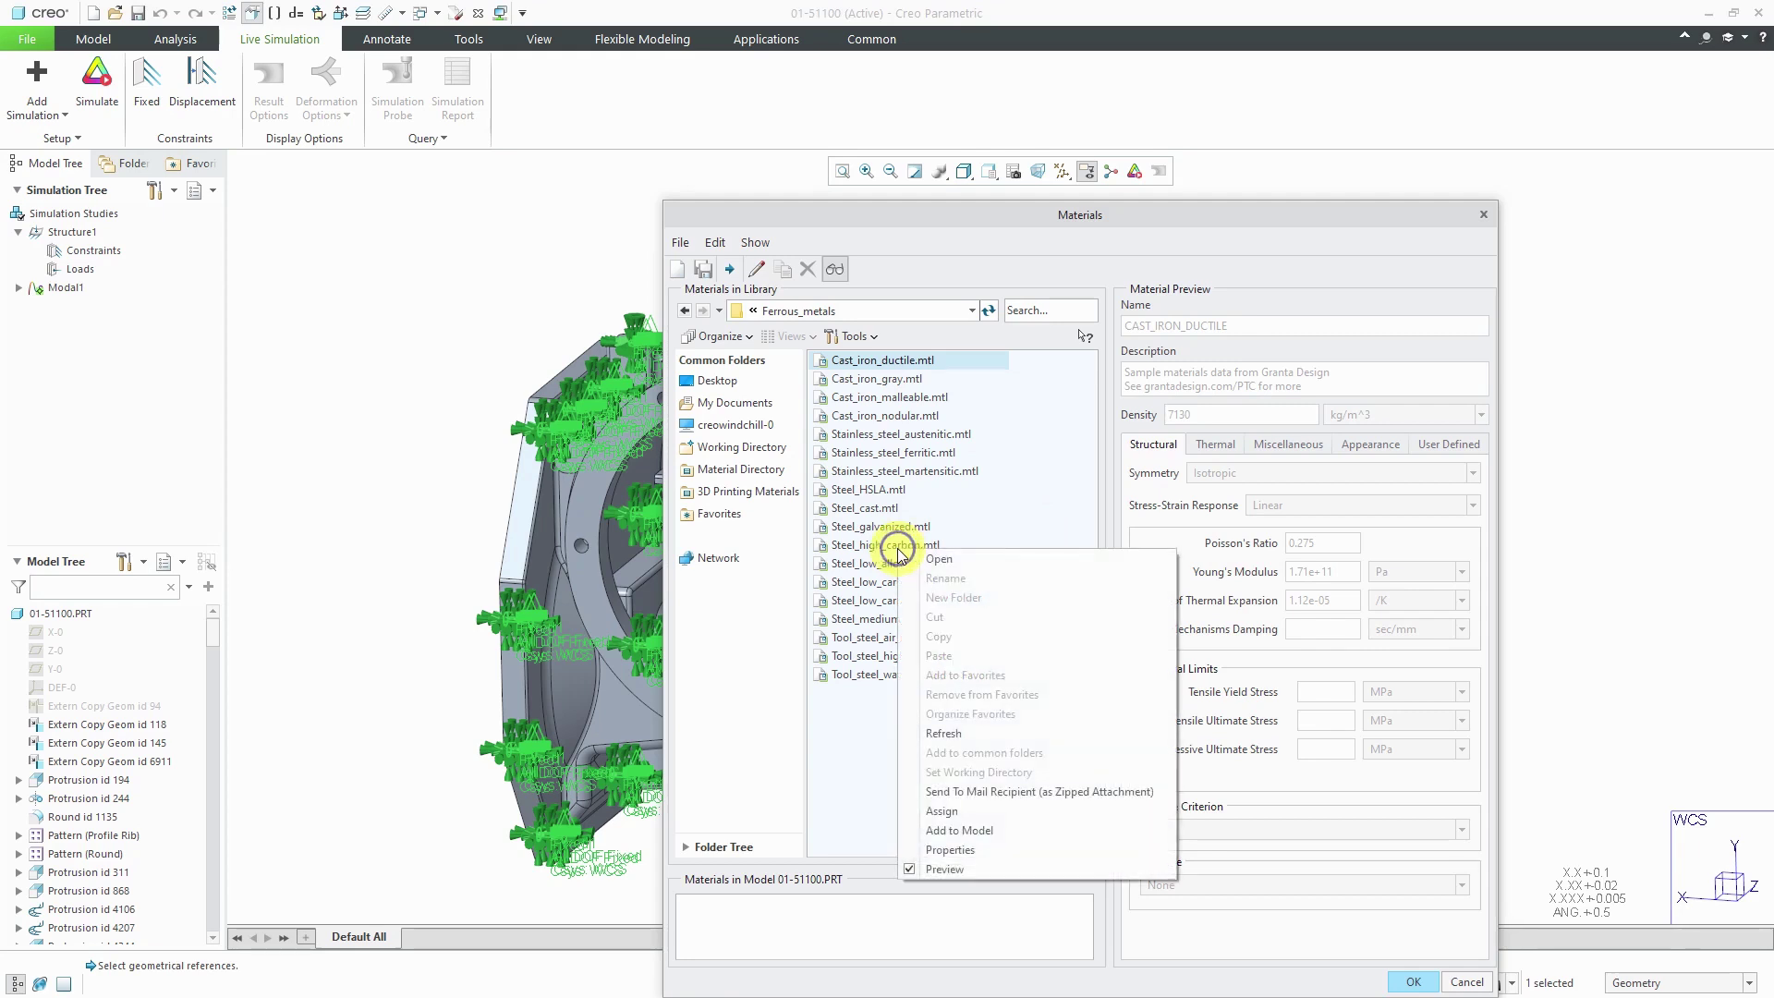
click(945, 812)
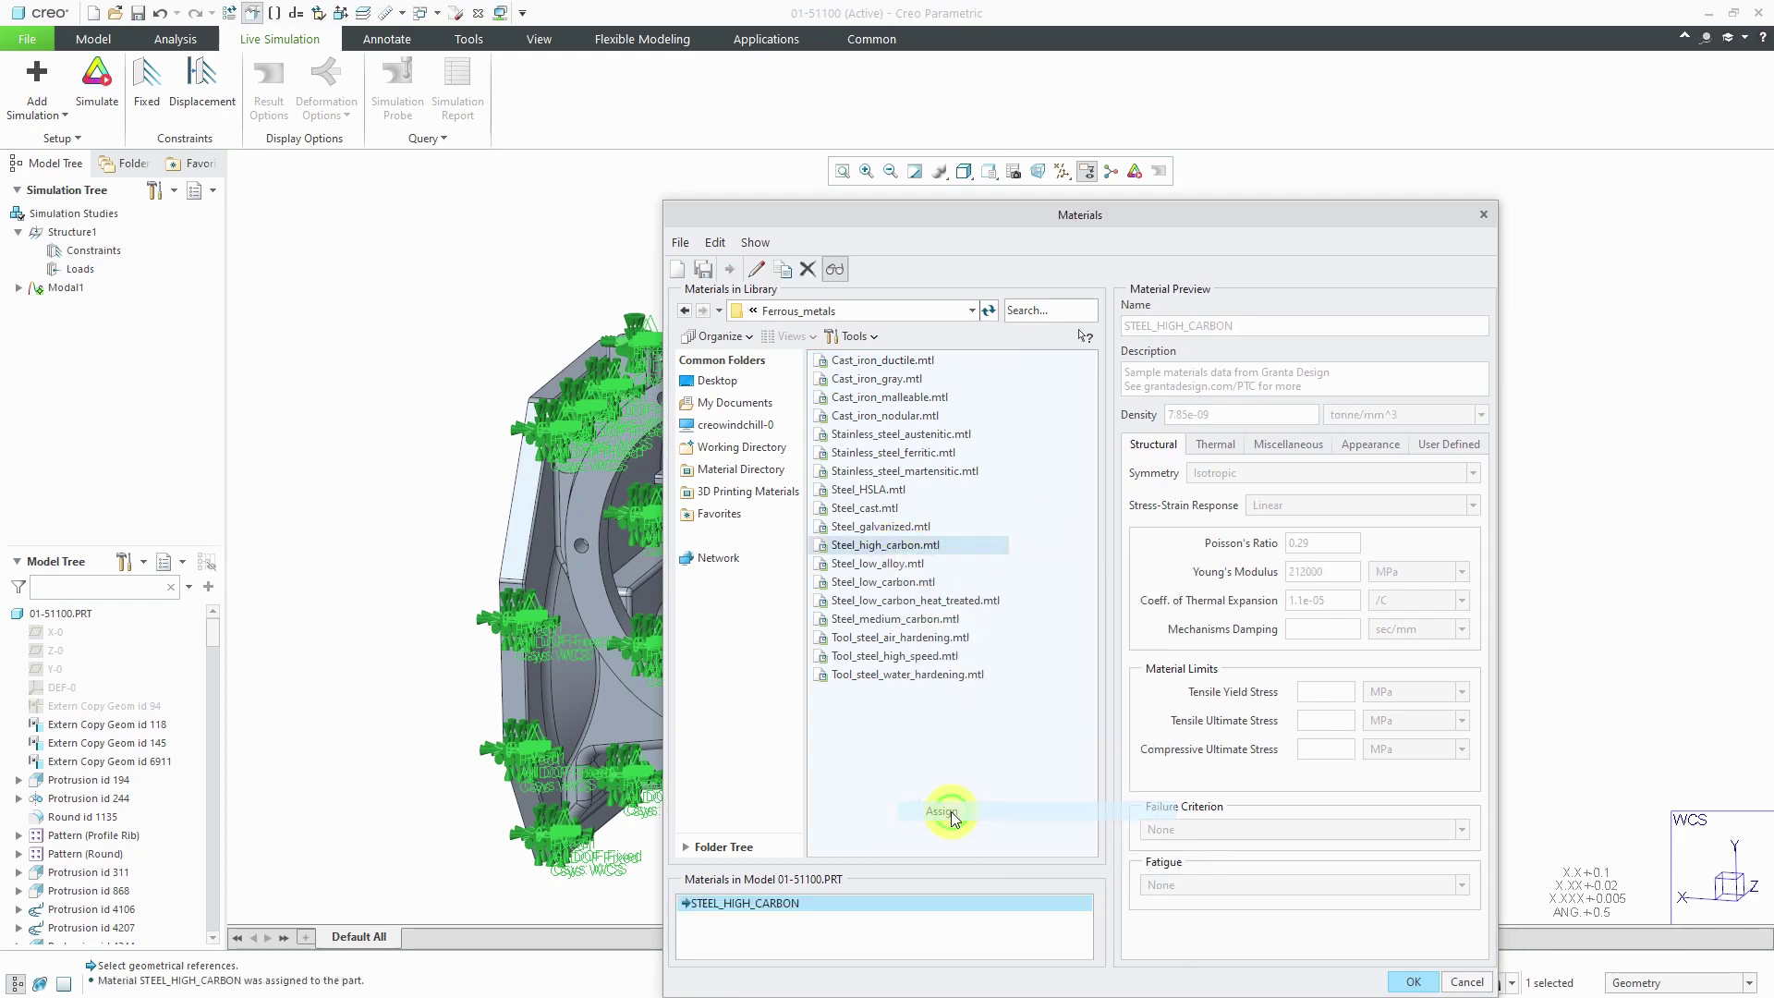
click(1412, 982)
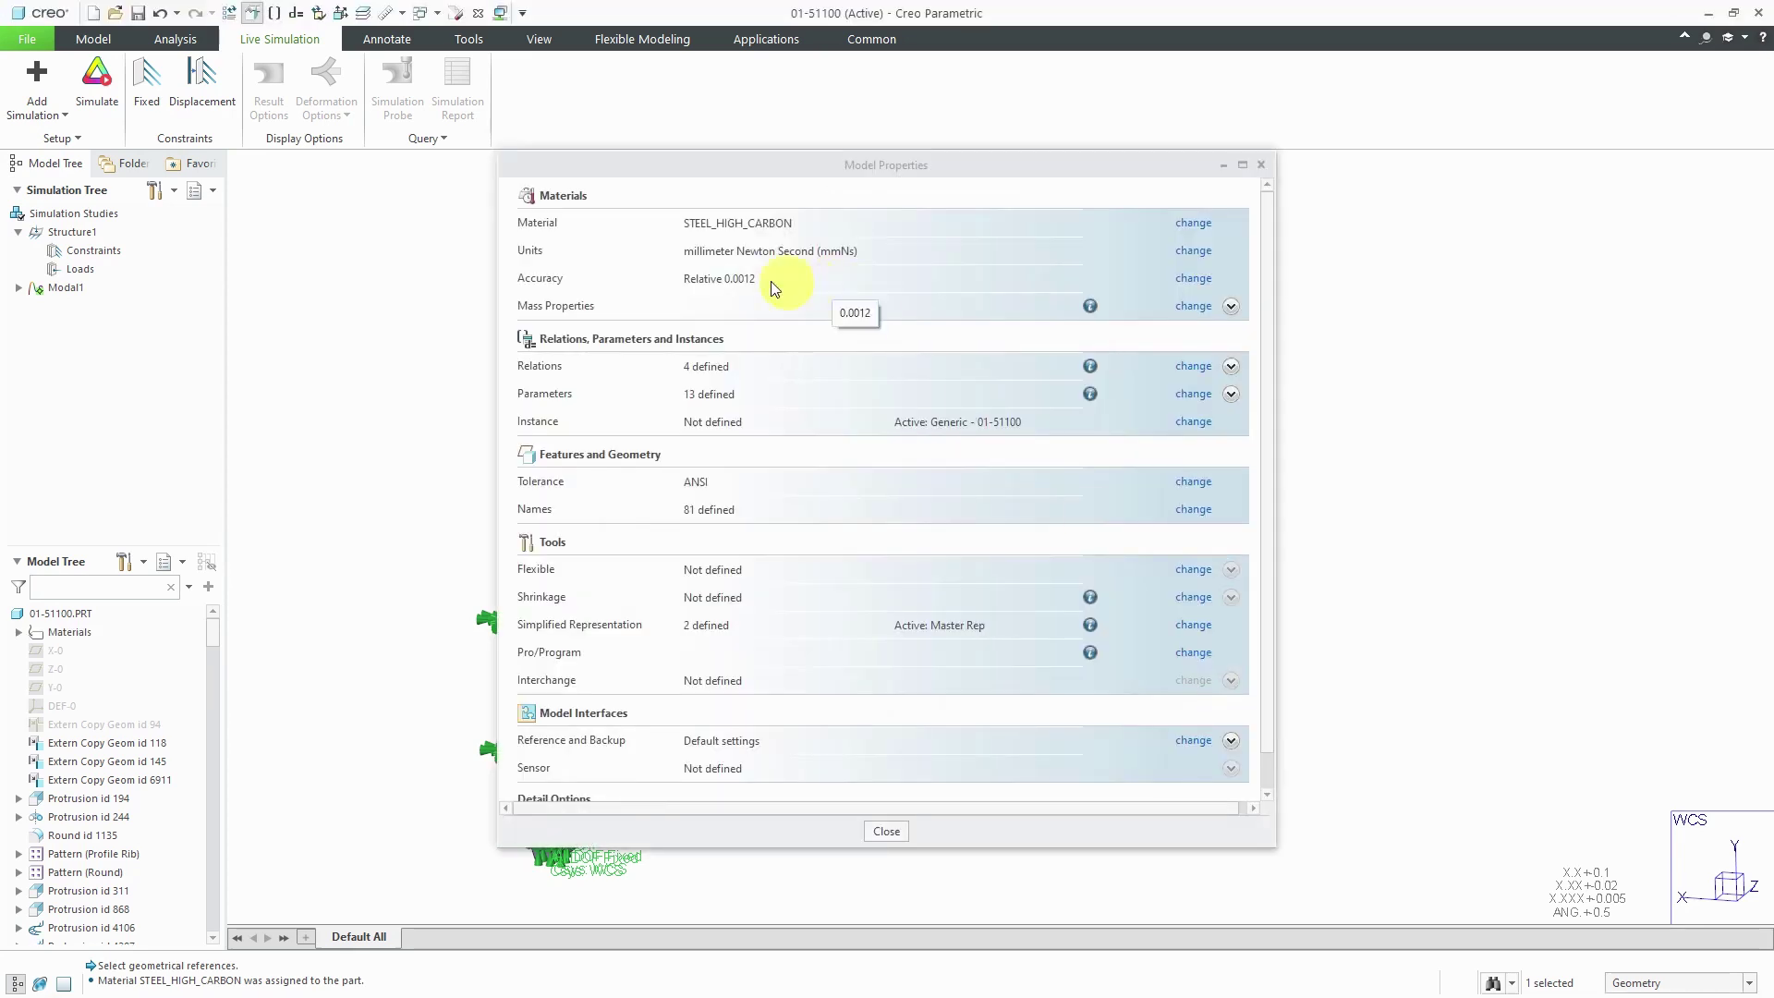
click(889, 832)
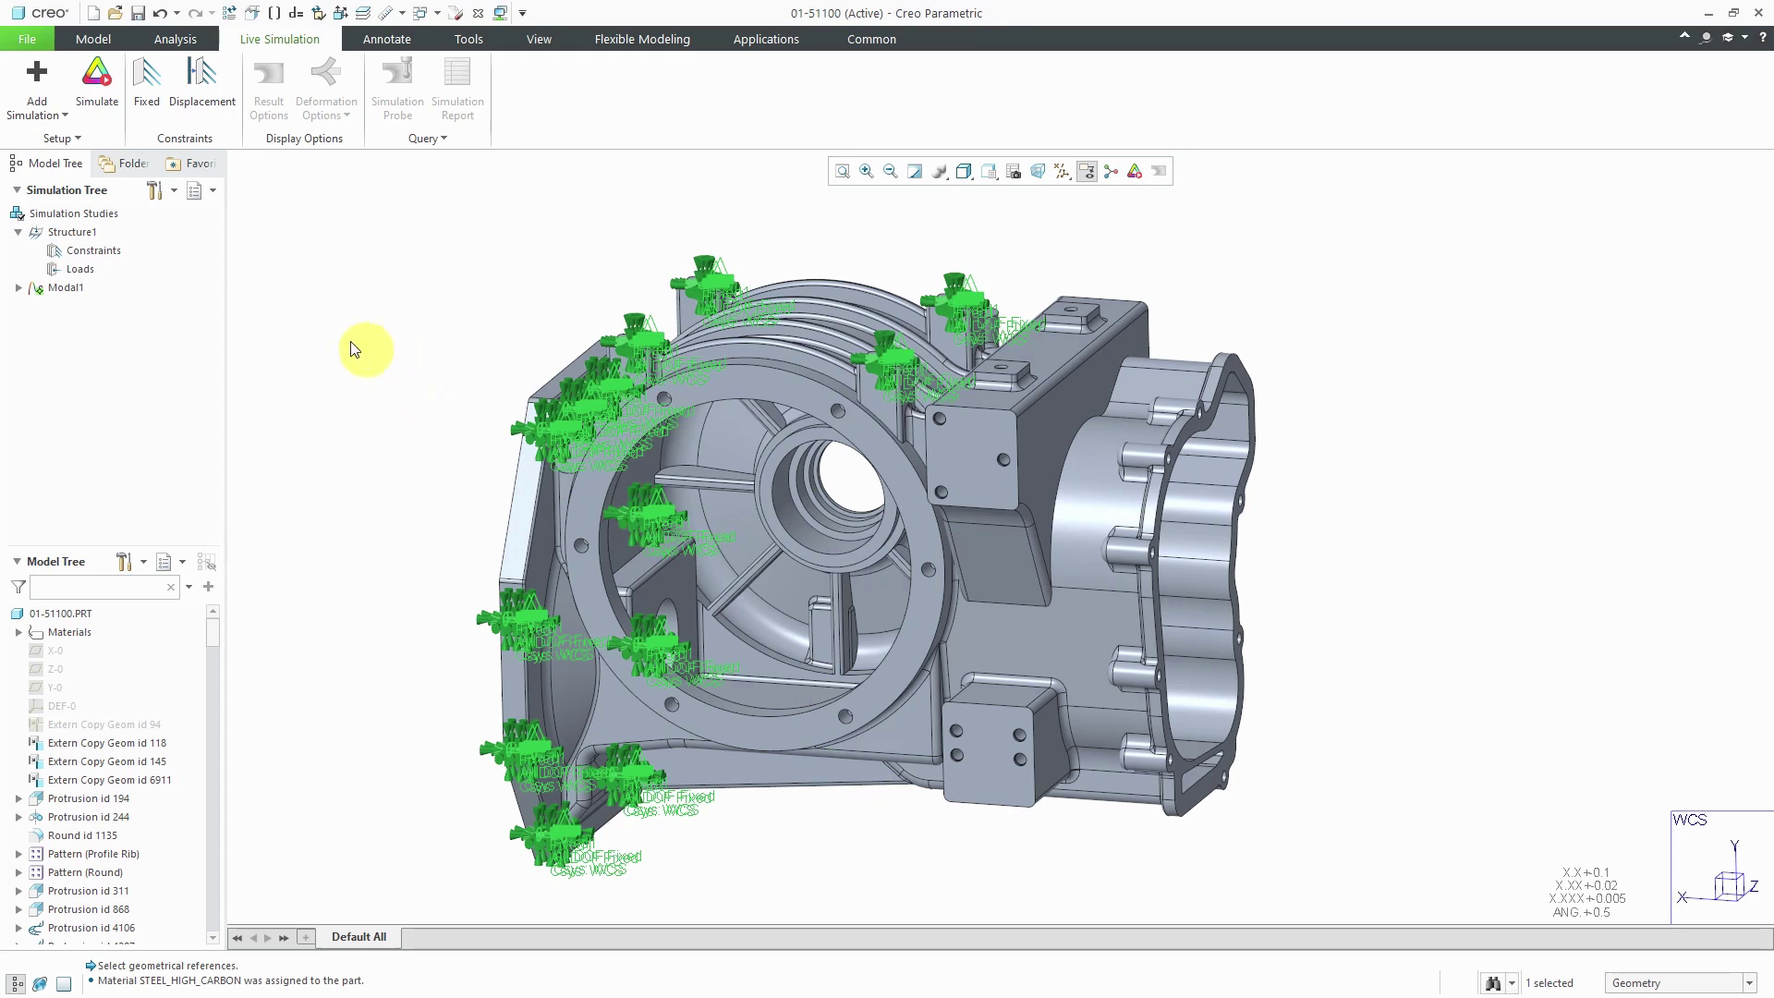
- Turn on Simulate to run Modal1, producing the 610.1 Hz first mode plot
click(93, 109)
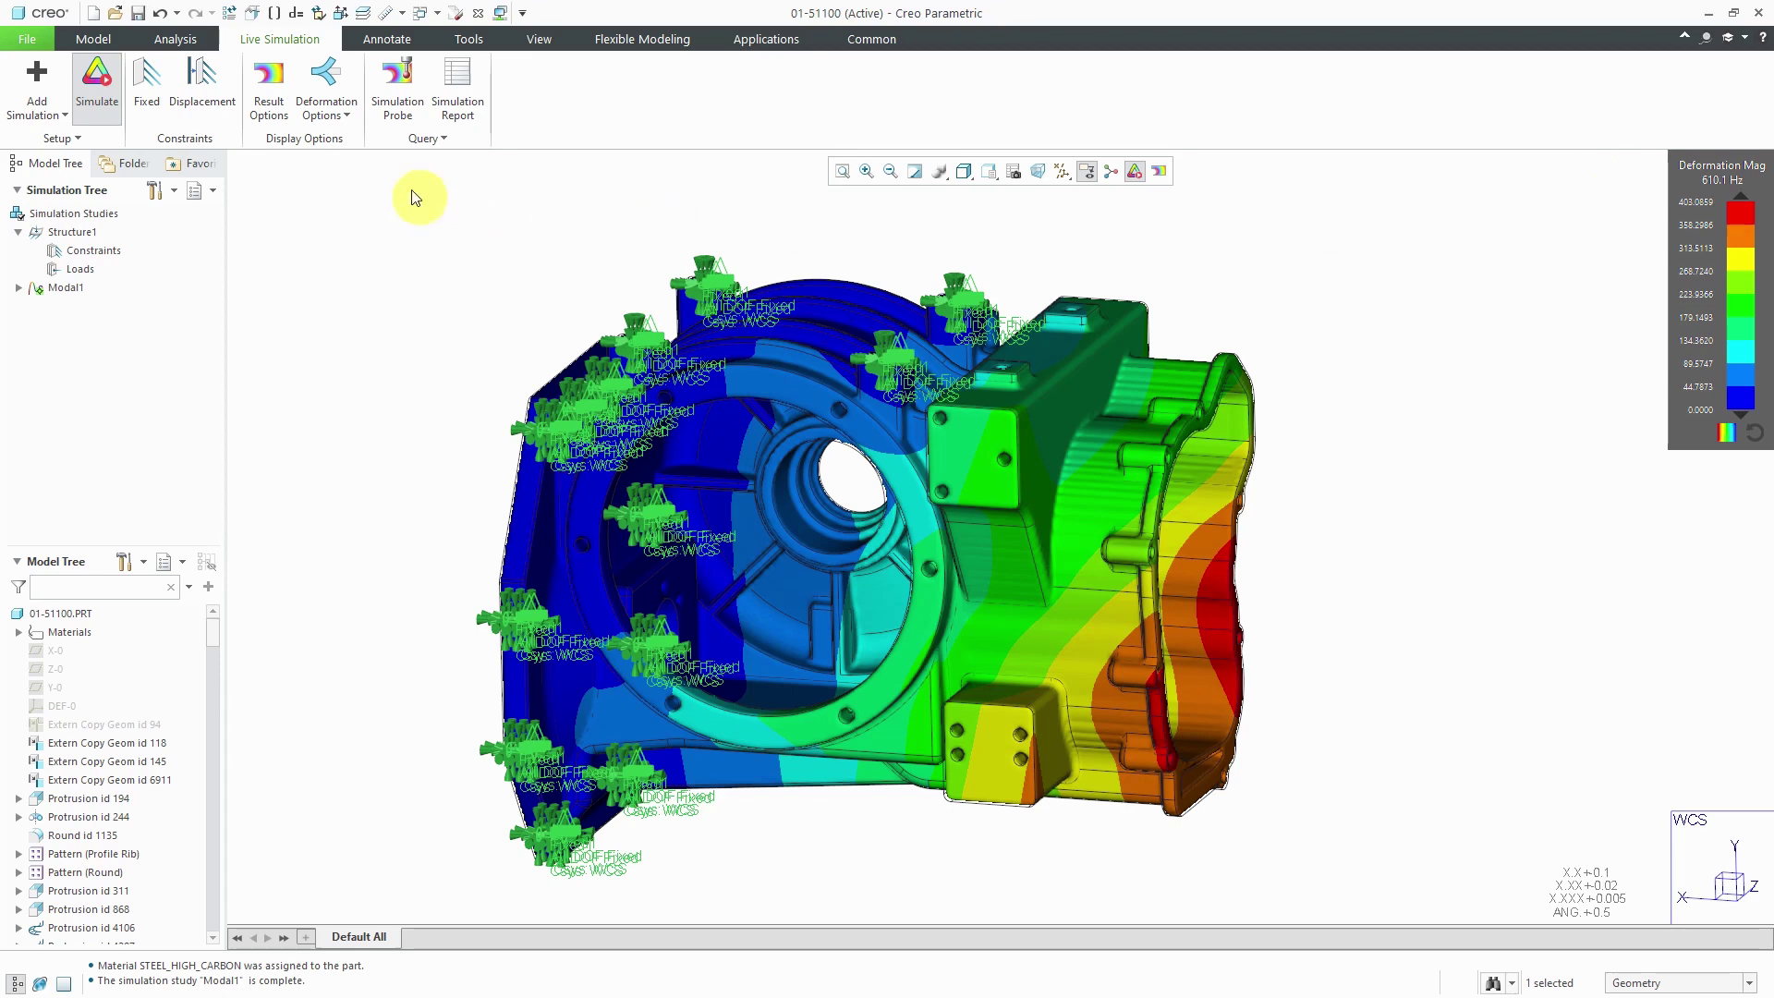
- View the housing's other side and animate the mode shape at a higher speed
click(282, 123)
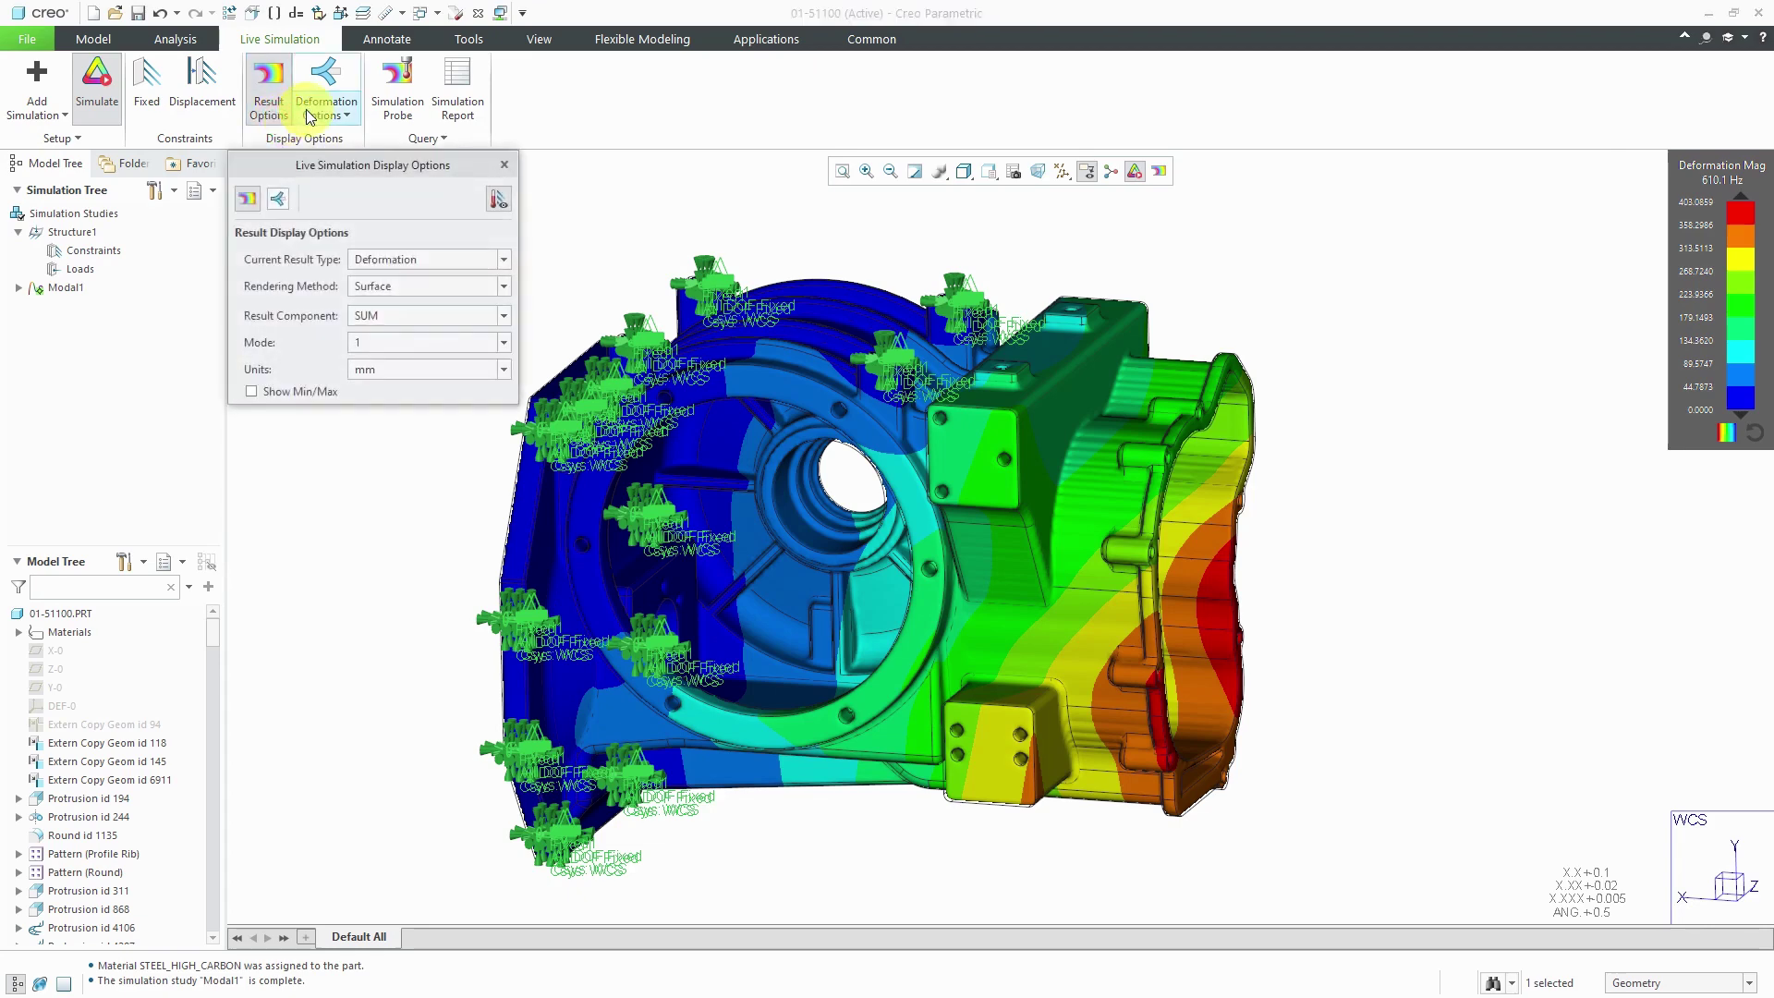
mouse_move(1206, 404)
middle_down()
mouse_move(1136, 388)
mouse_move(1155, 439)
middle_up()
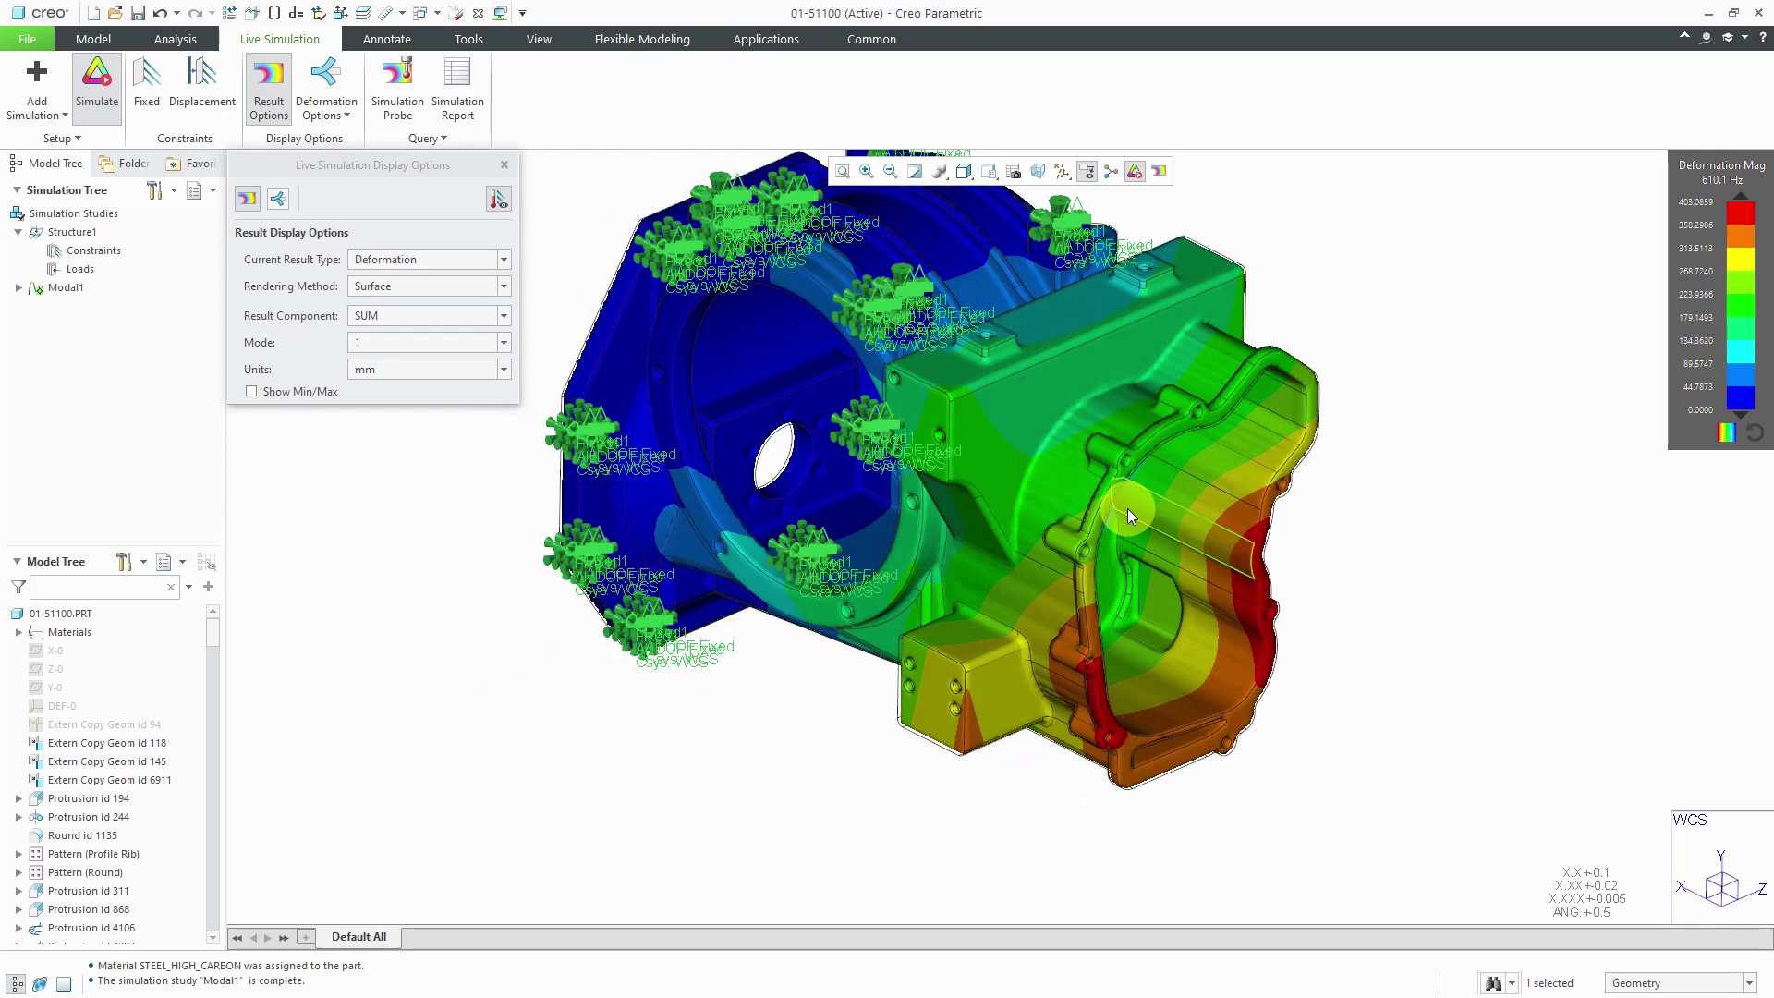
middle_drag(1128, 509, 1212, 268)
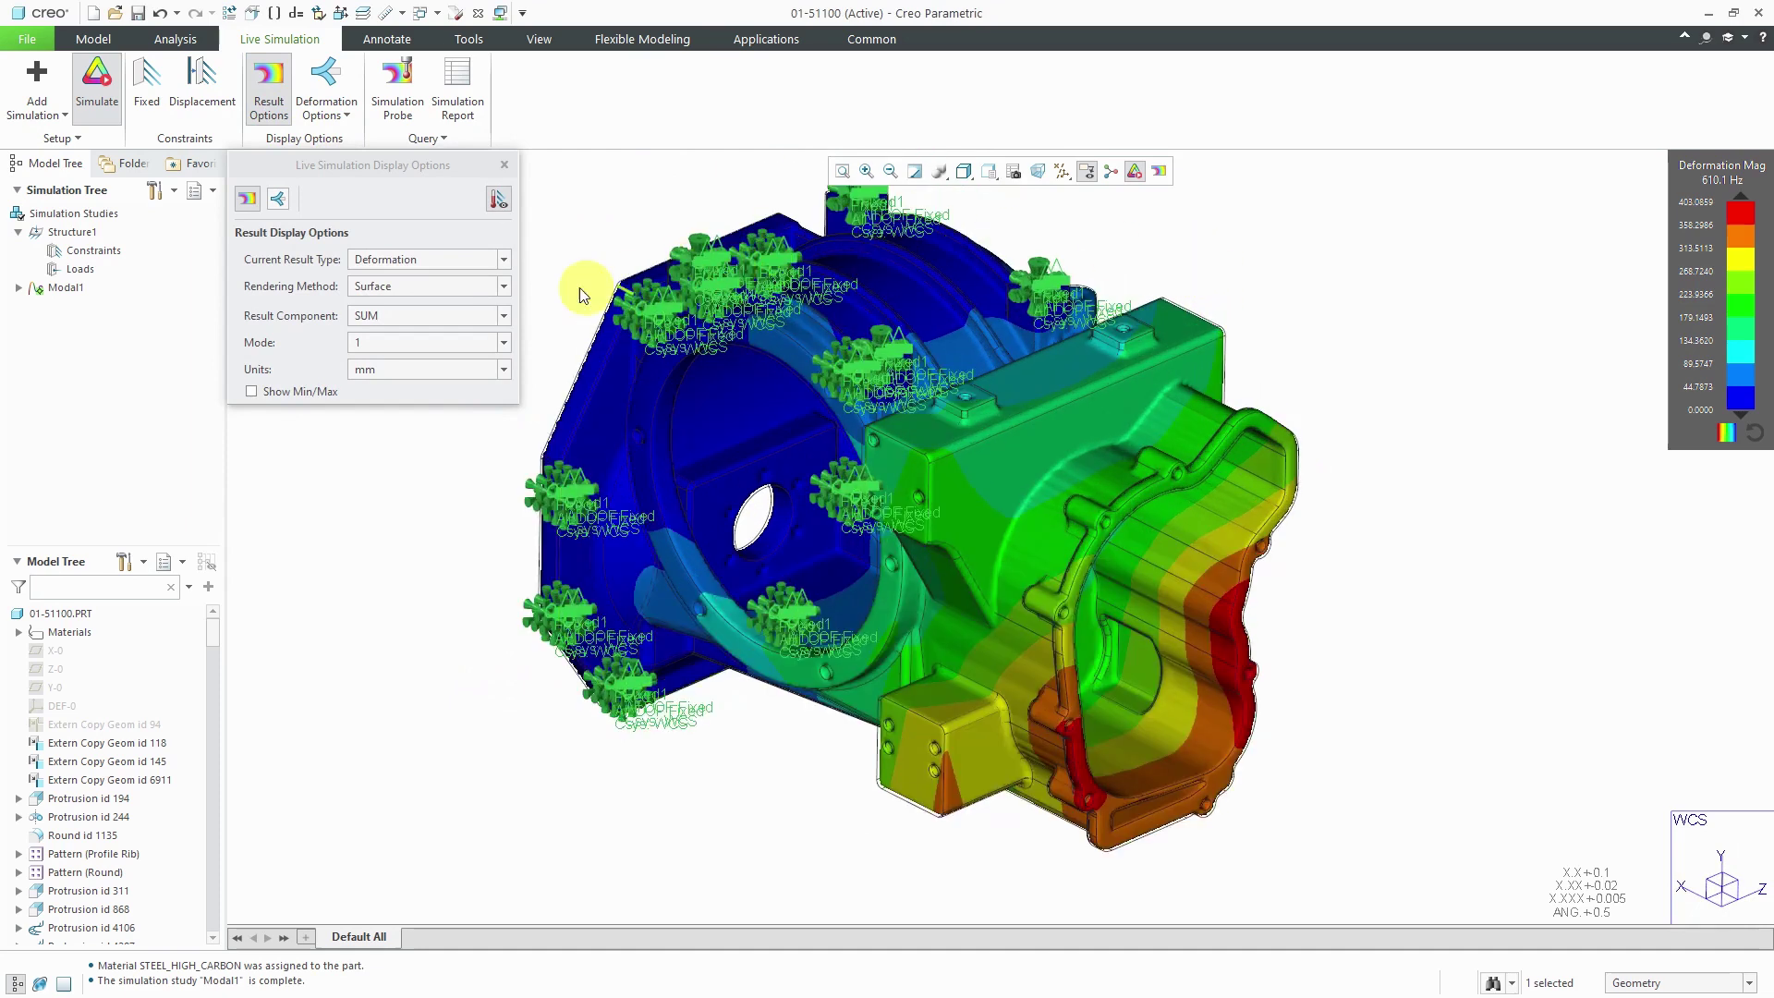
click(278, 199)
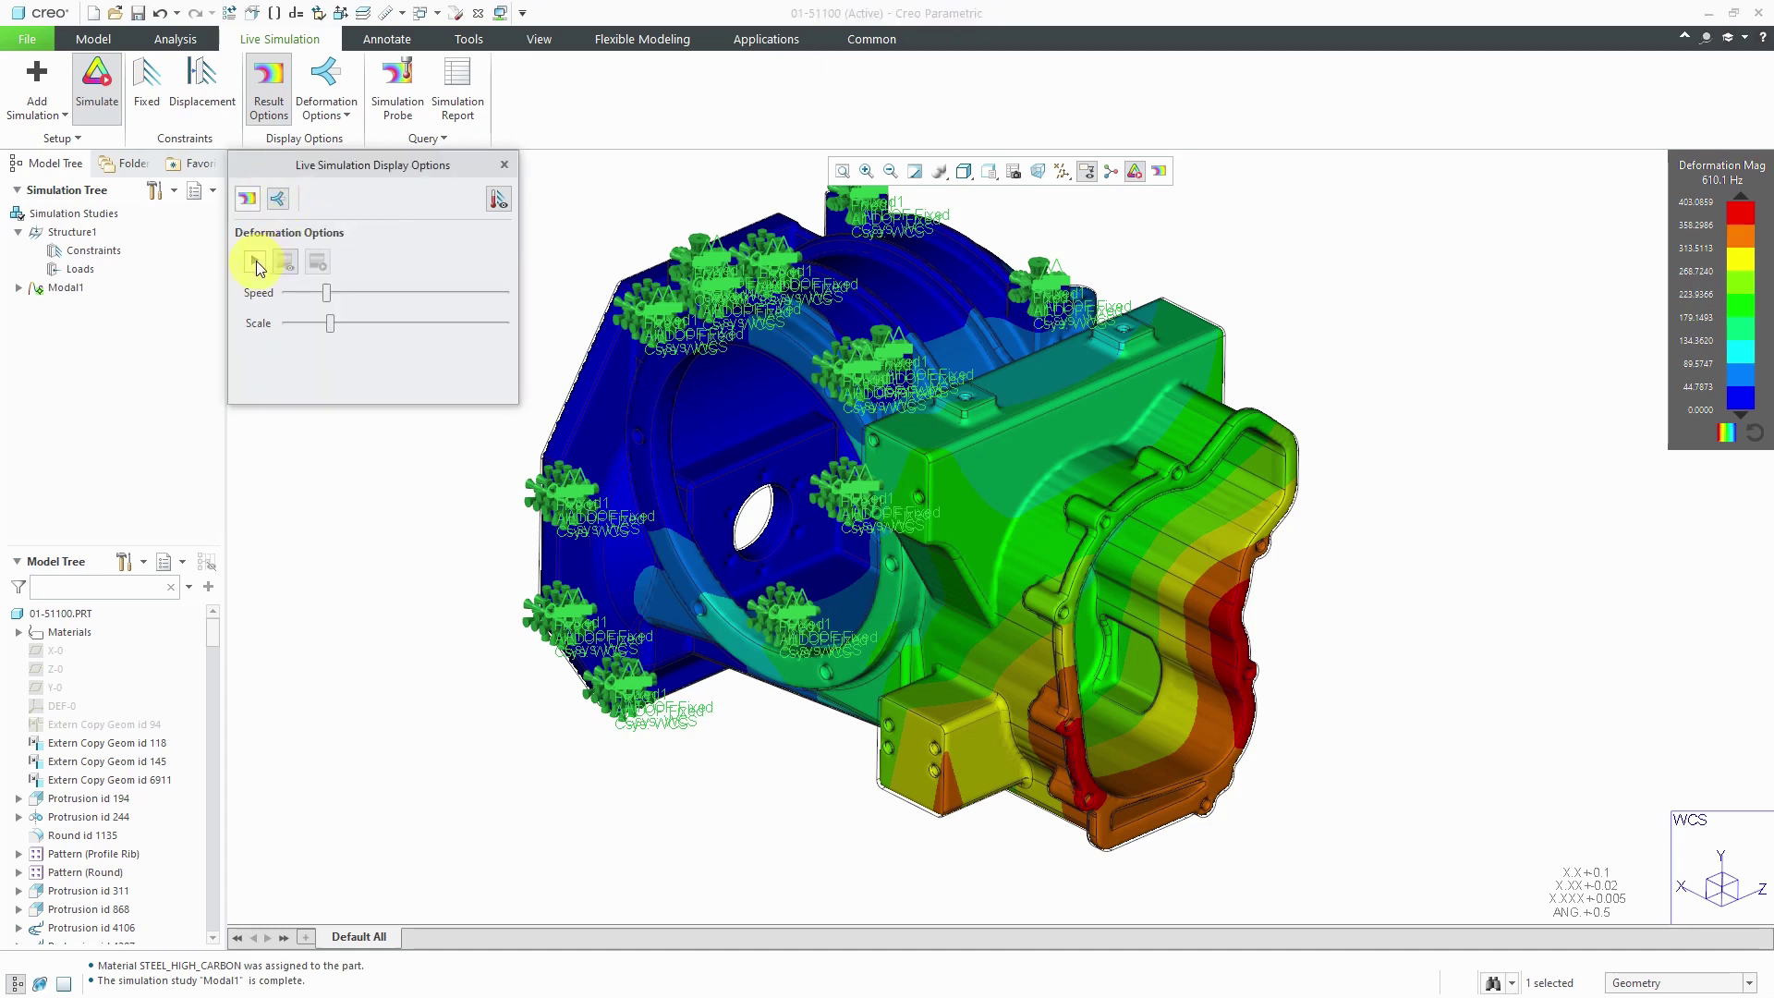
click(255, 263)
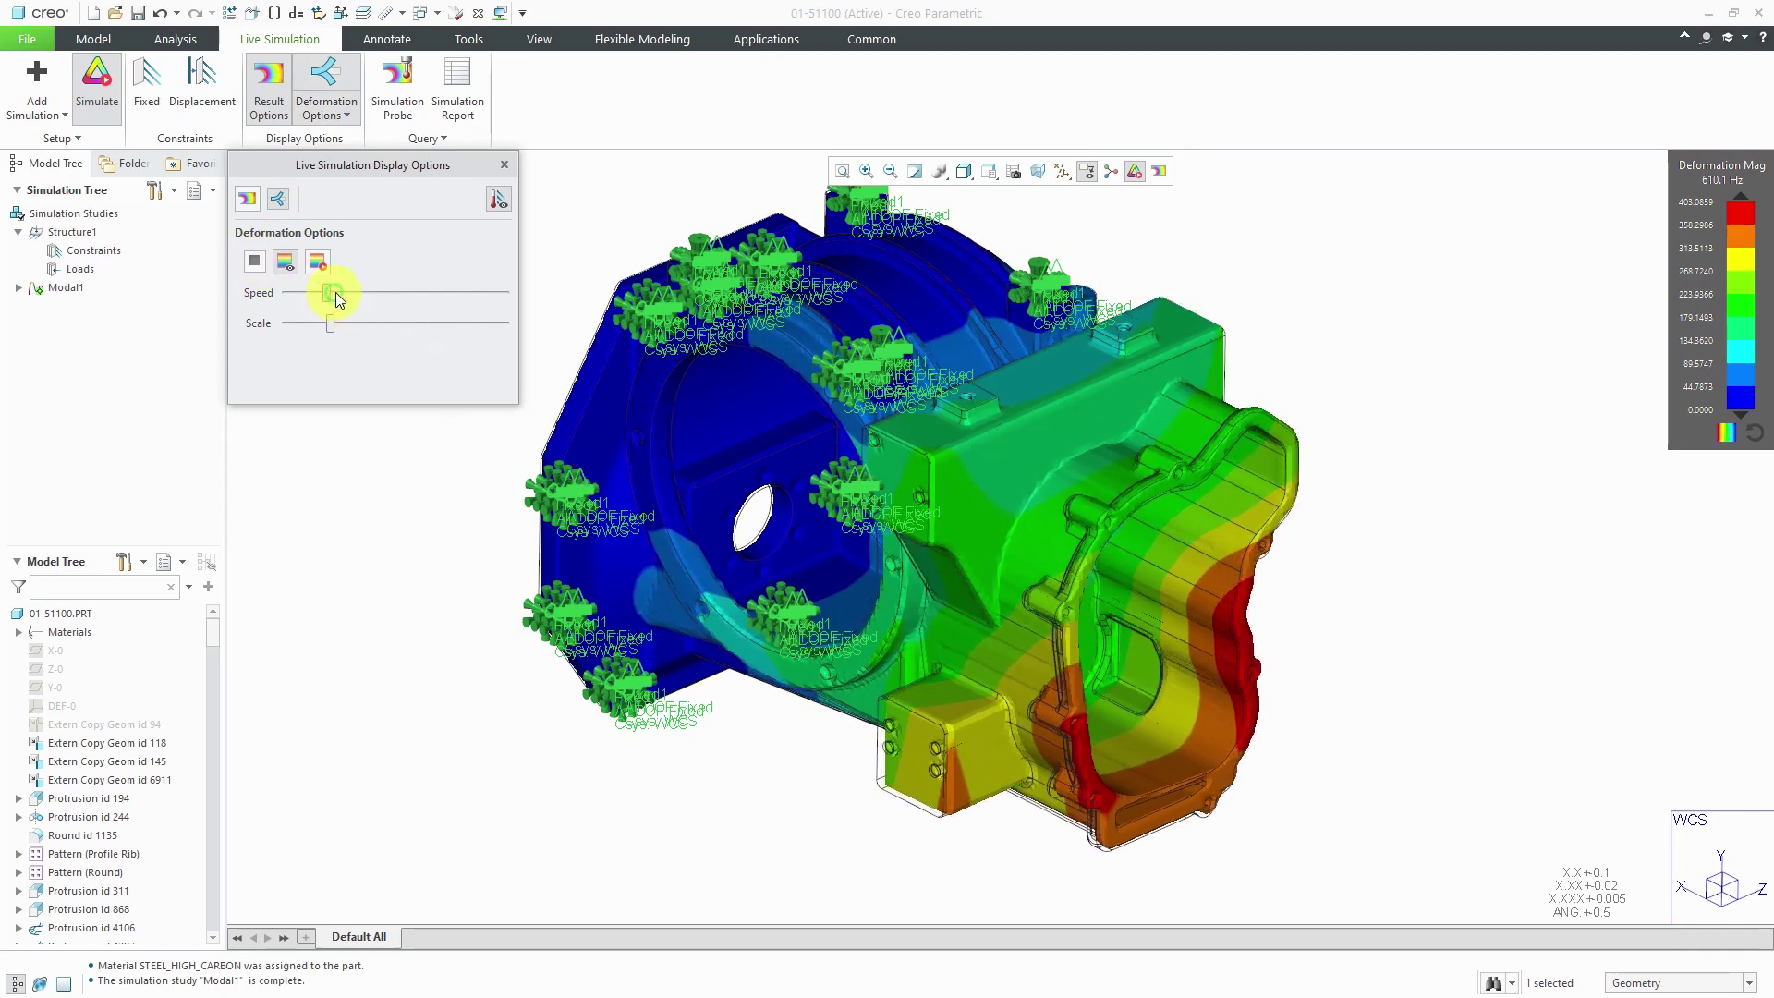
drag(336, 292, 401, 298)
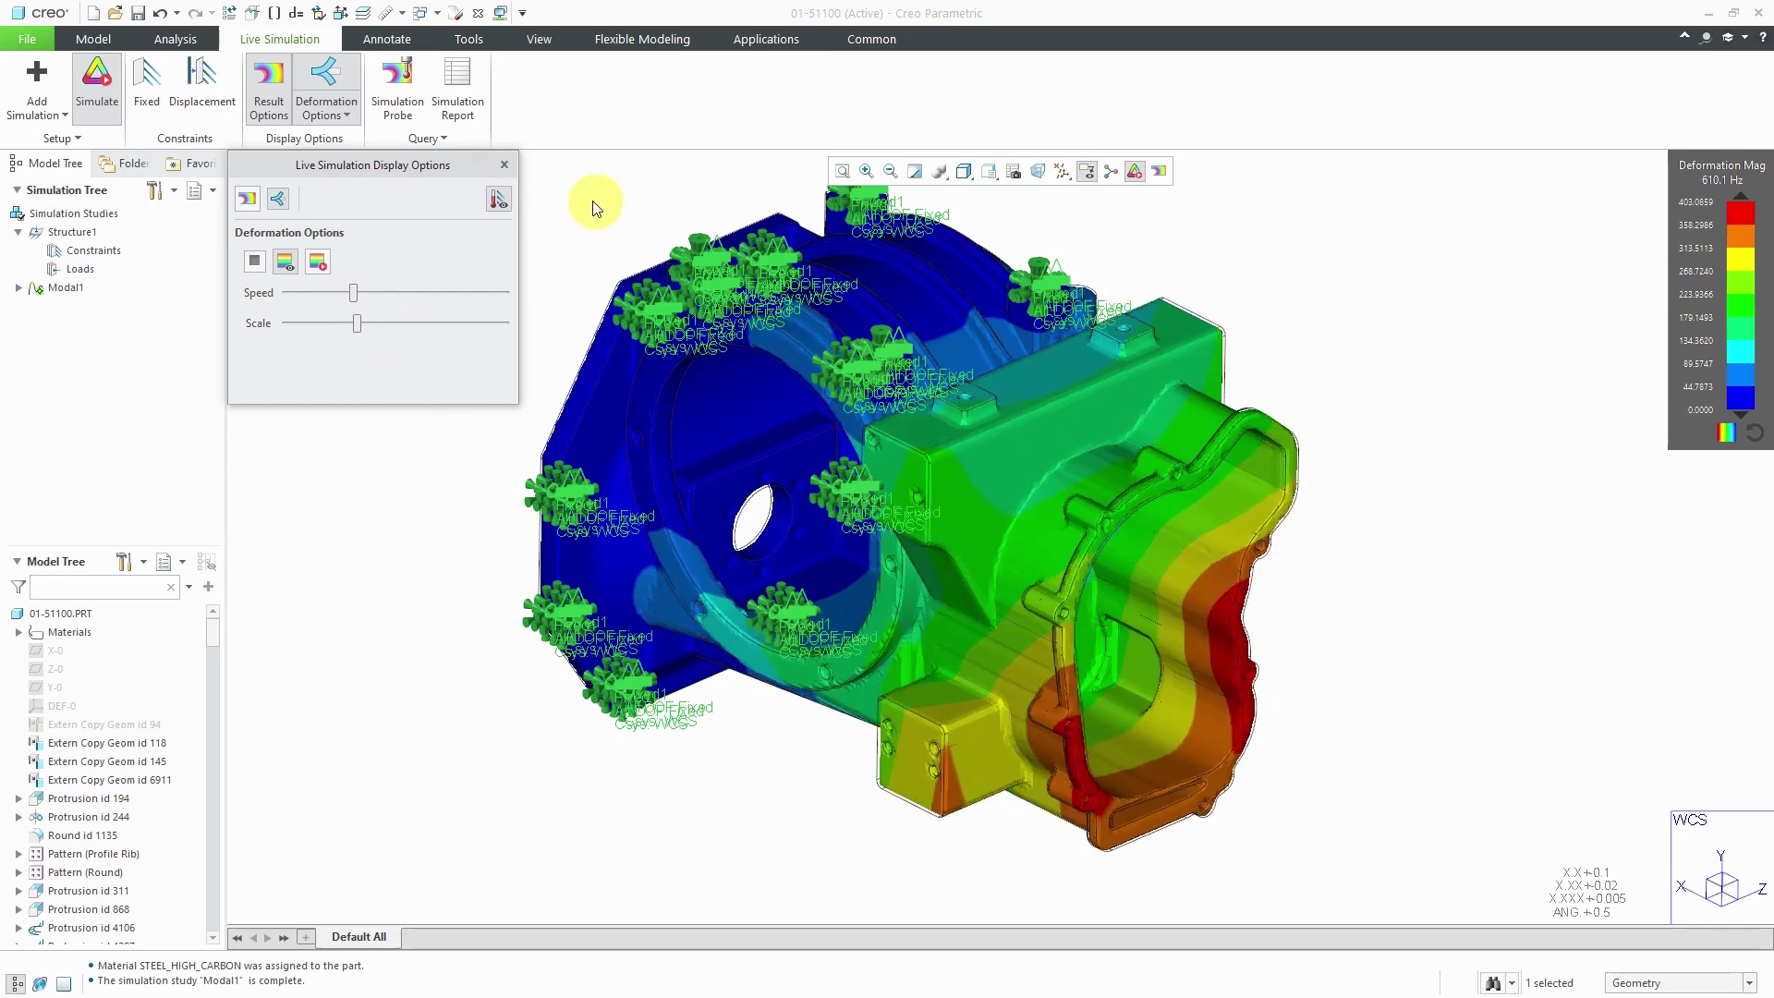
- Simplify constraint symbols and re-run the study by toggling Simulate off and on
click(499, 199)
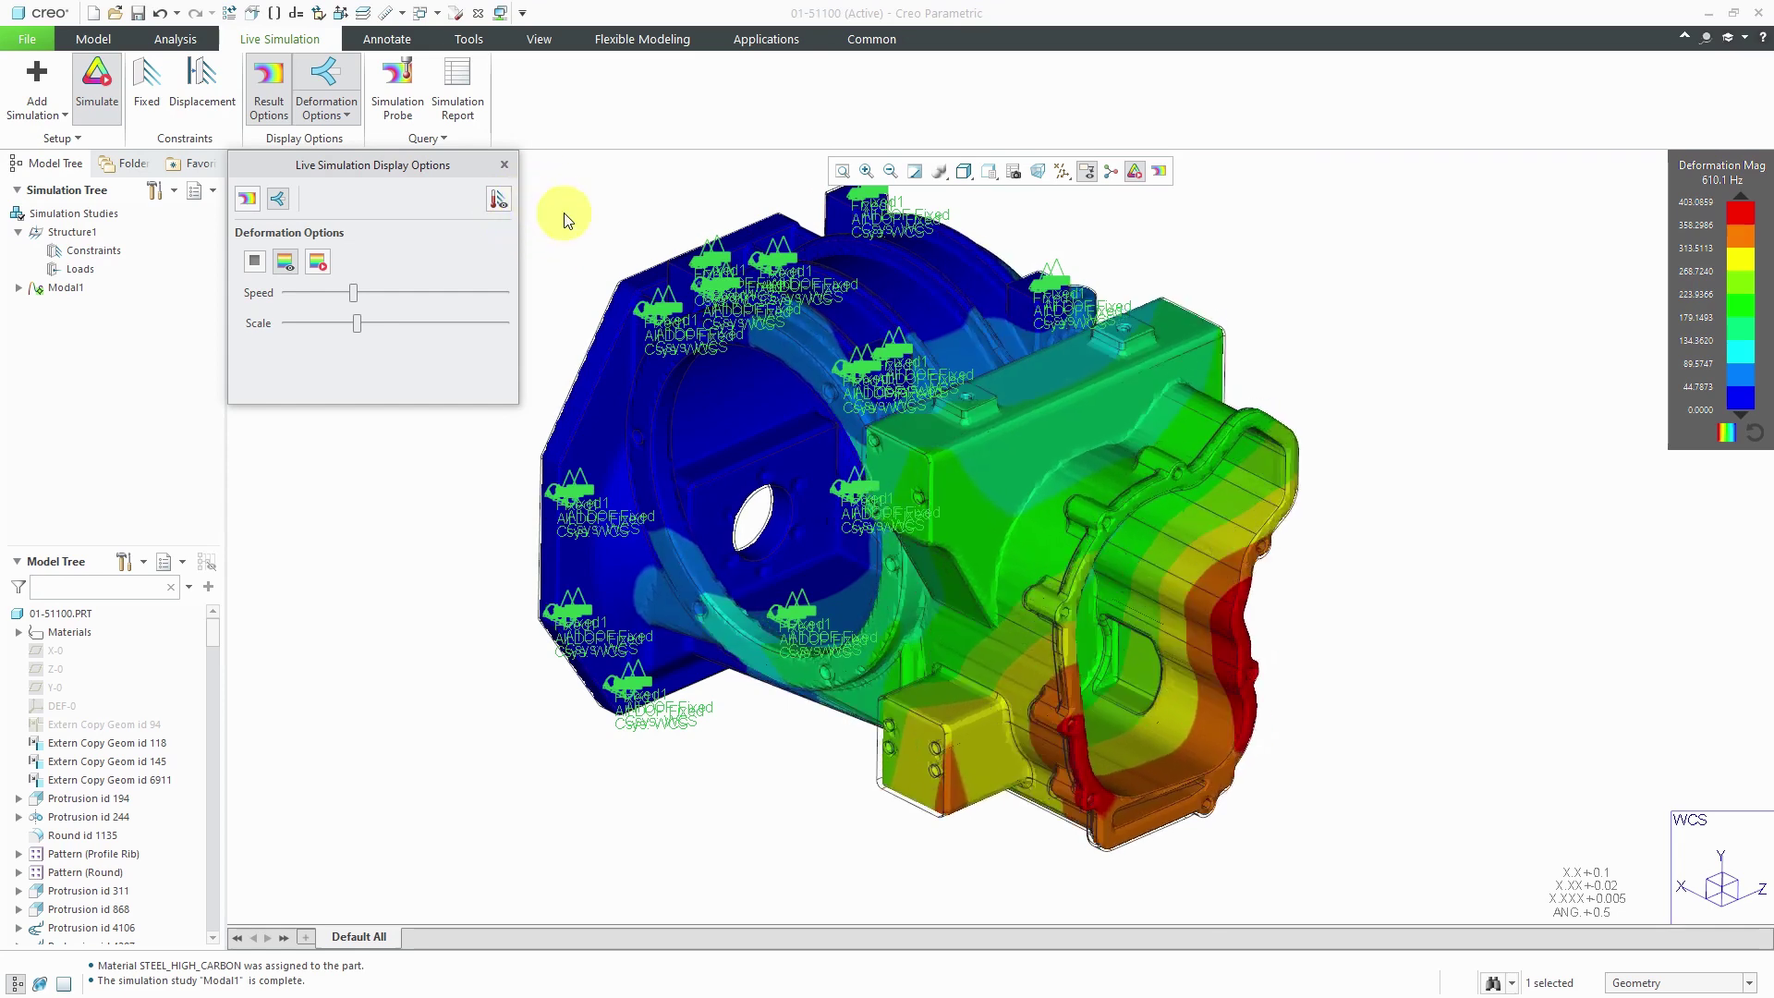
click(503, 164)
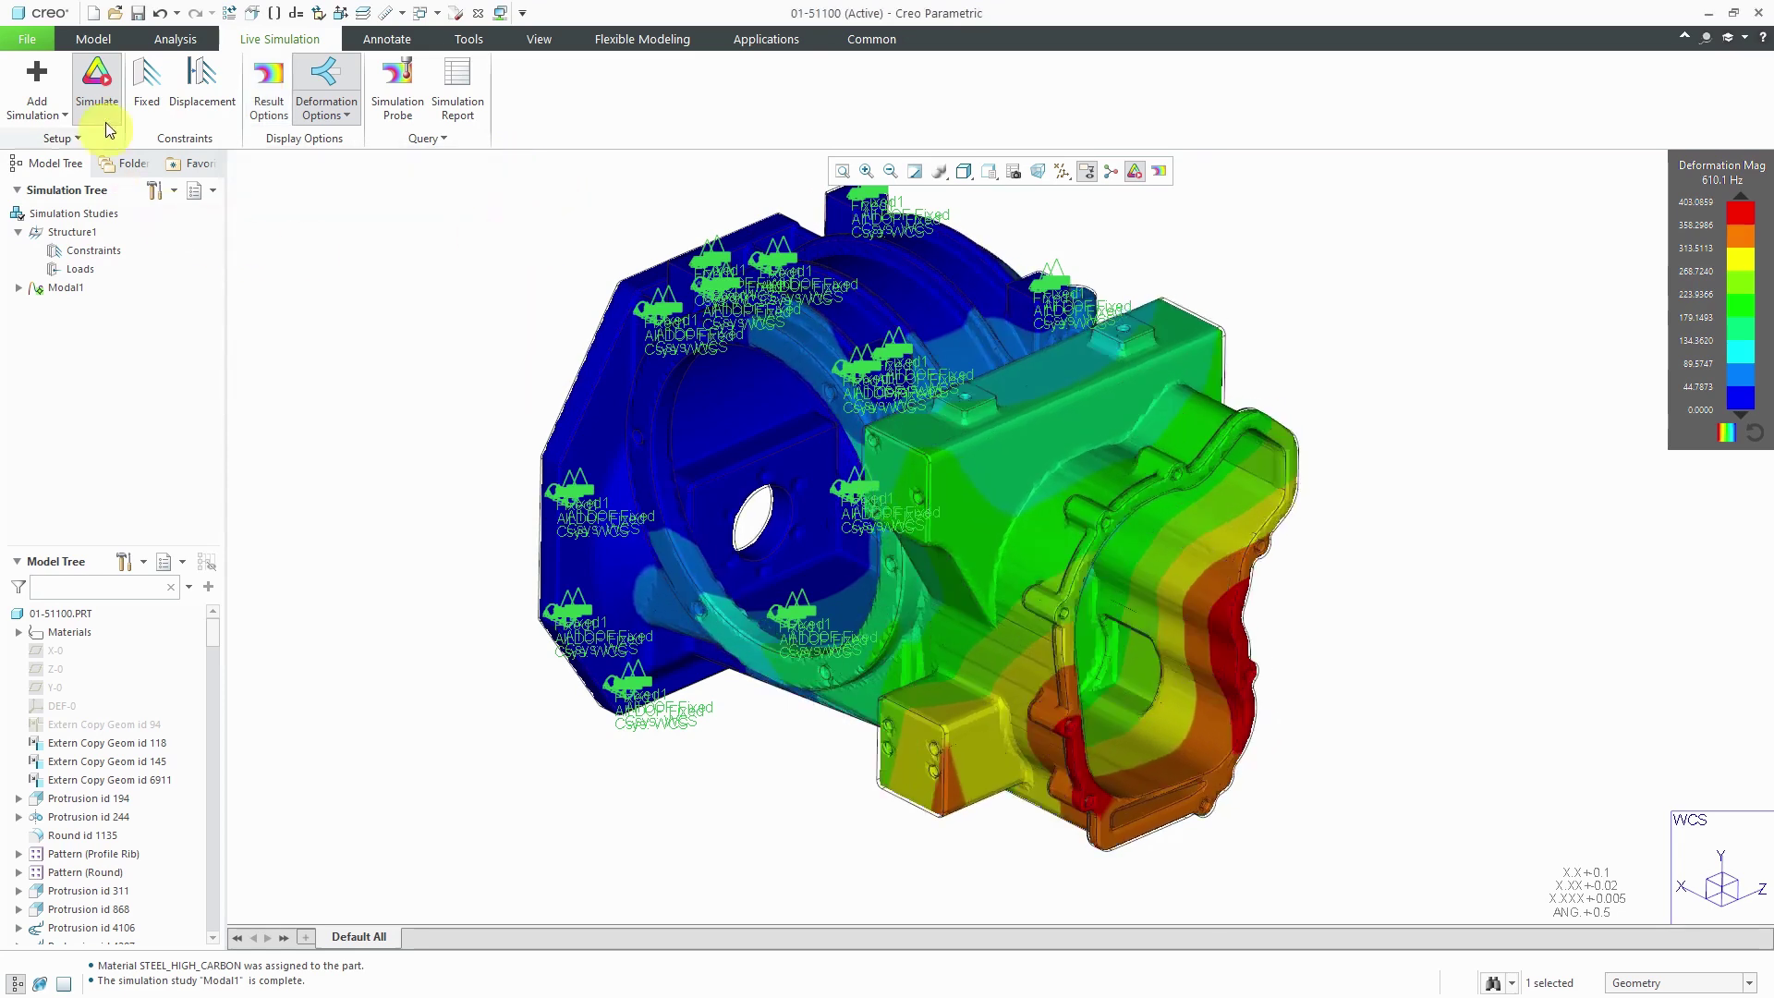
click(105, 108)
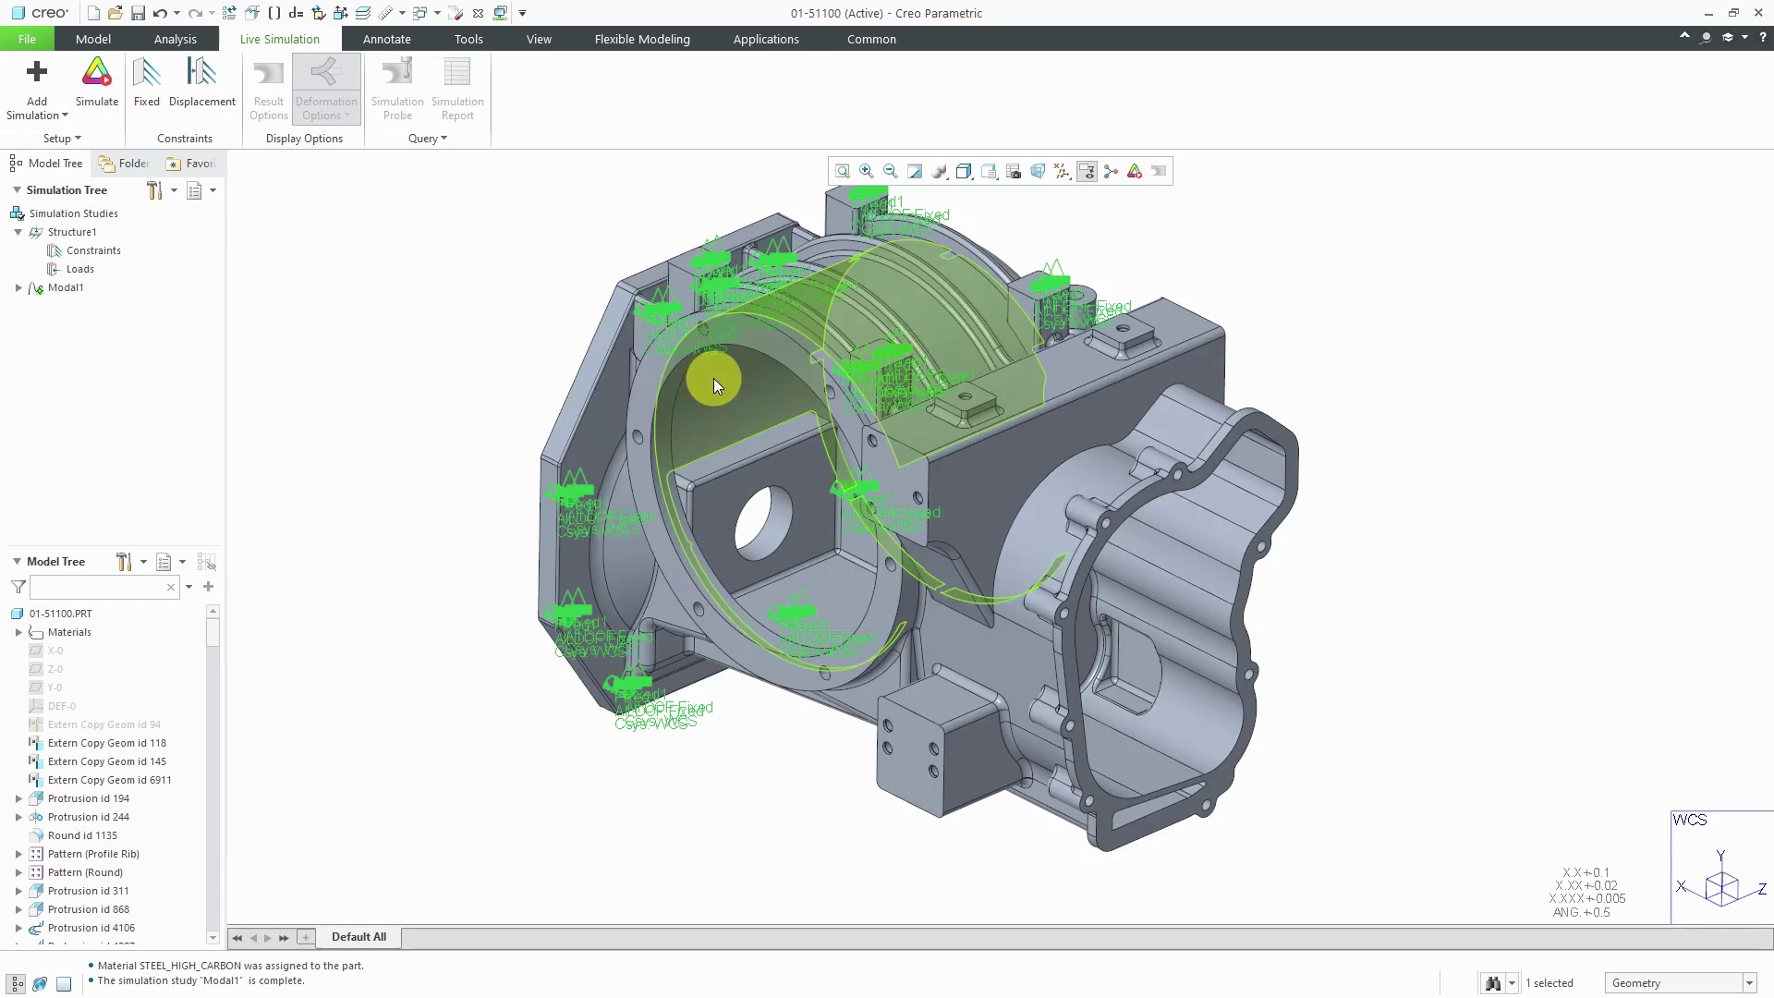
scroll(723, 401, down, 3)
click(878, 189)
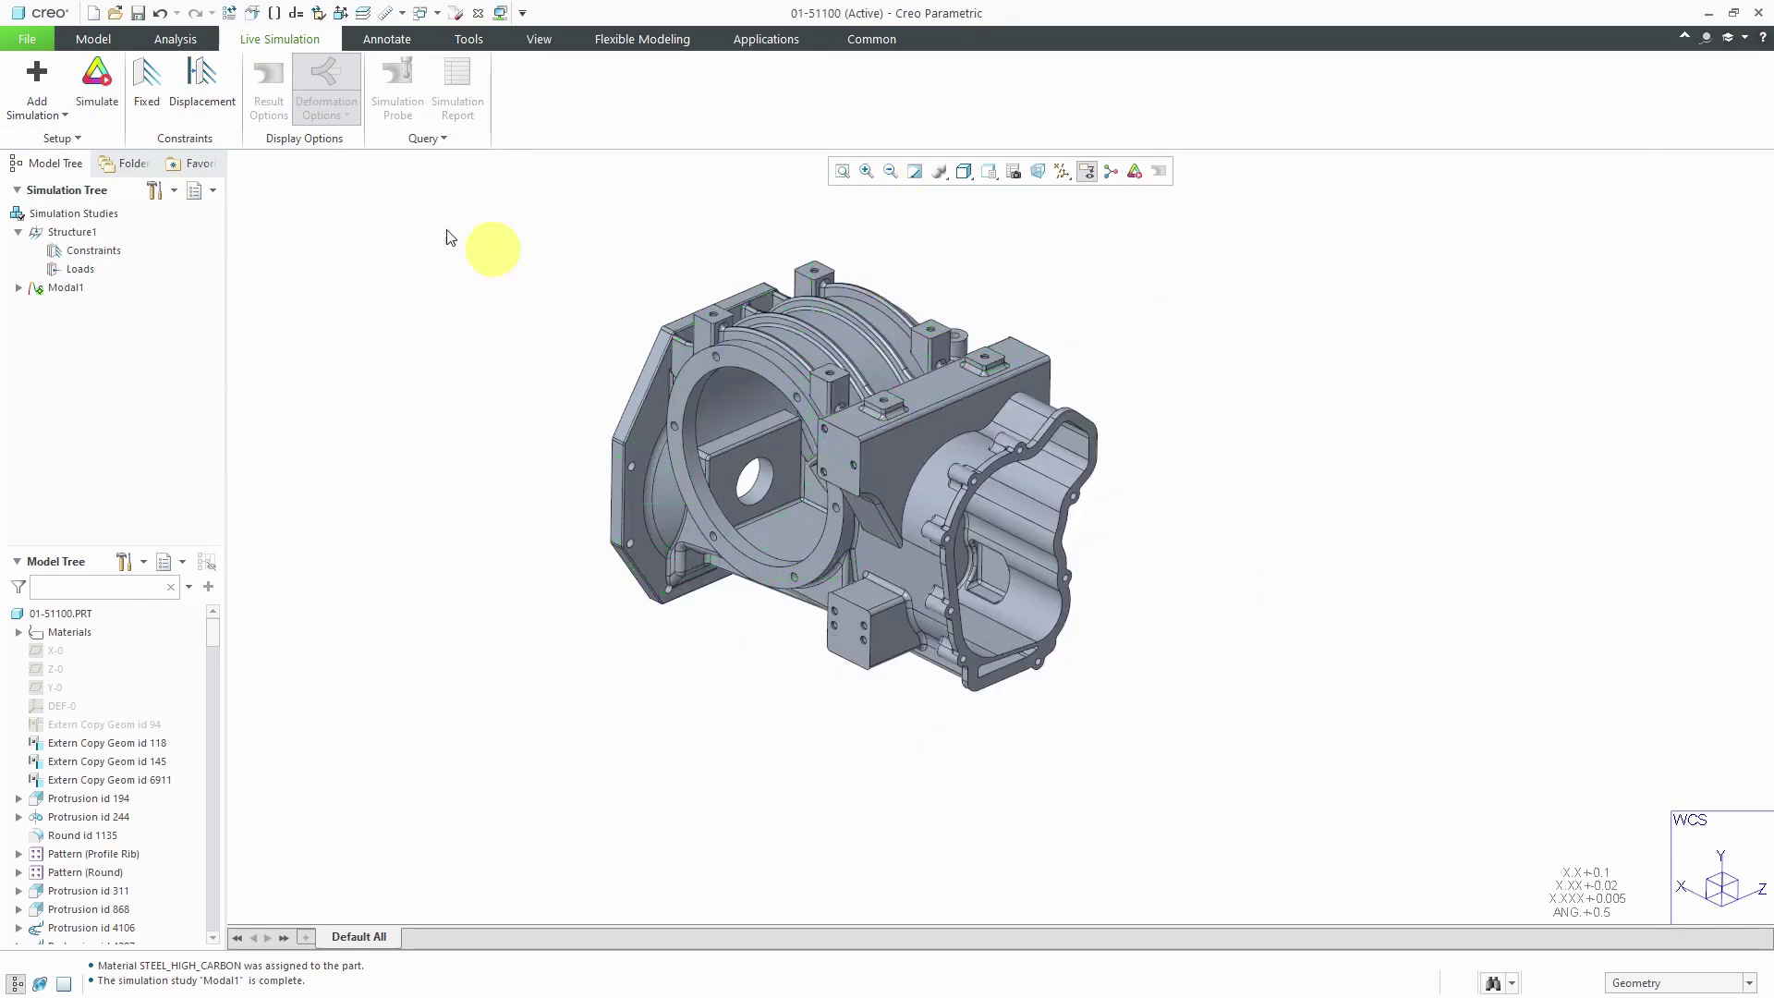
click(111, 102)
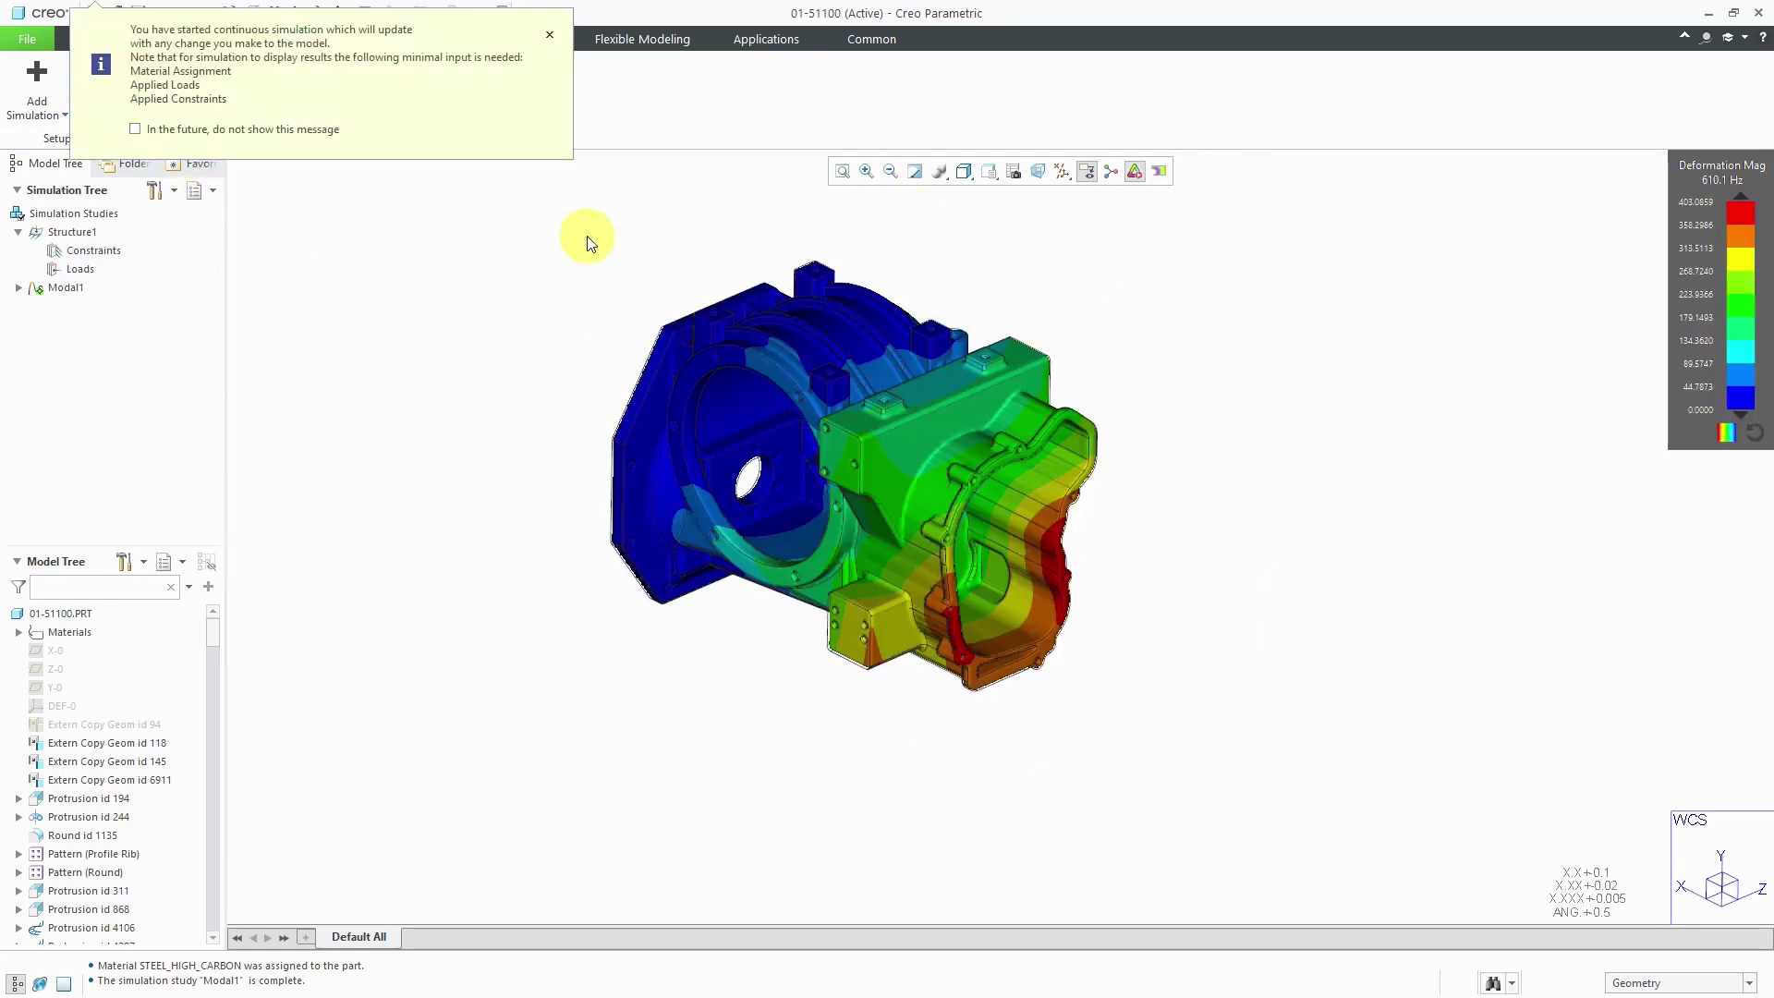
click(550, 35)
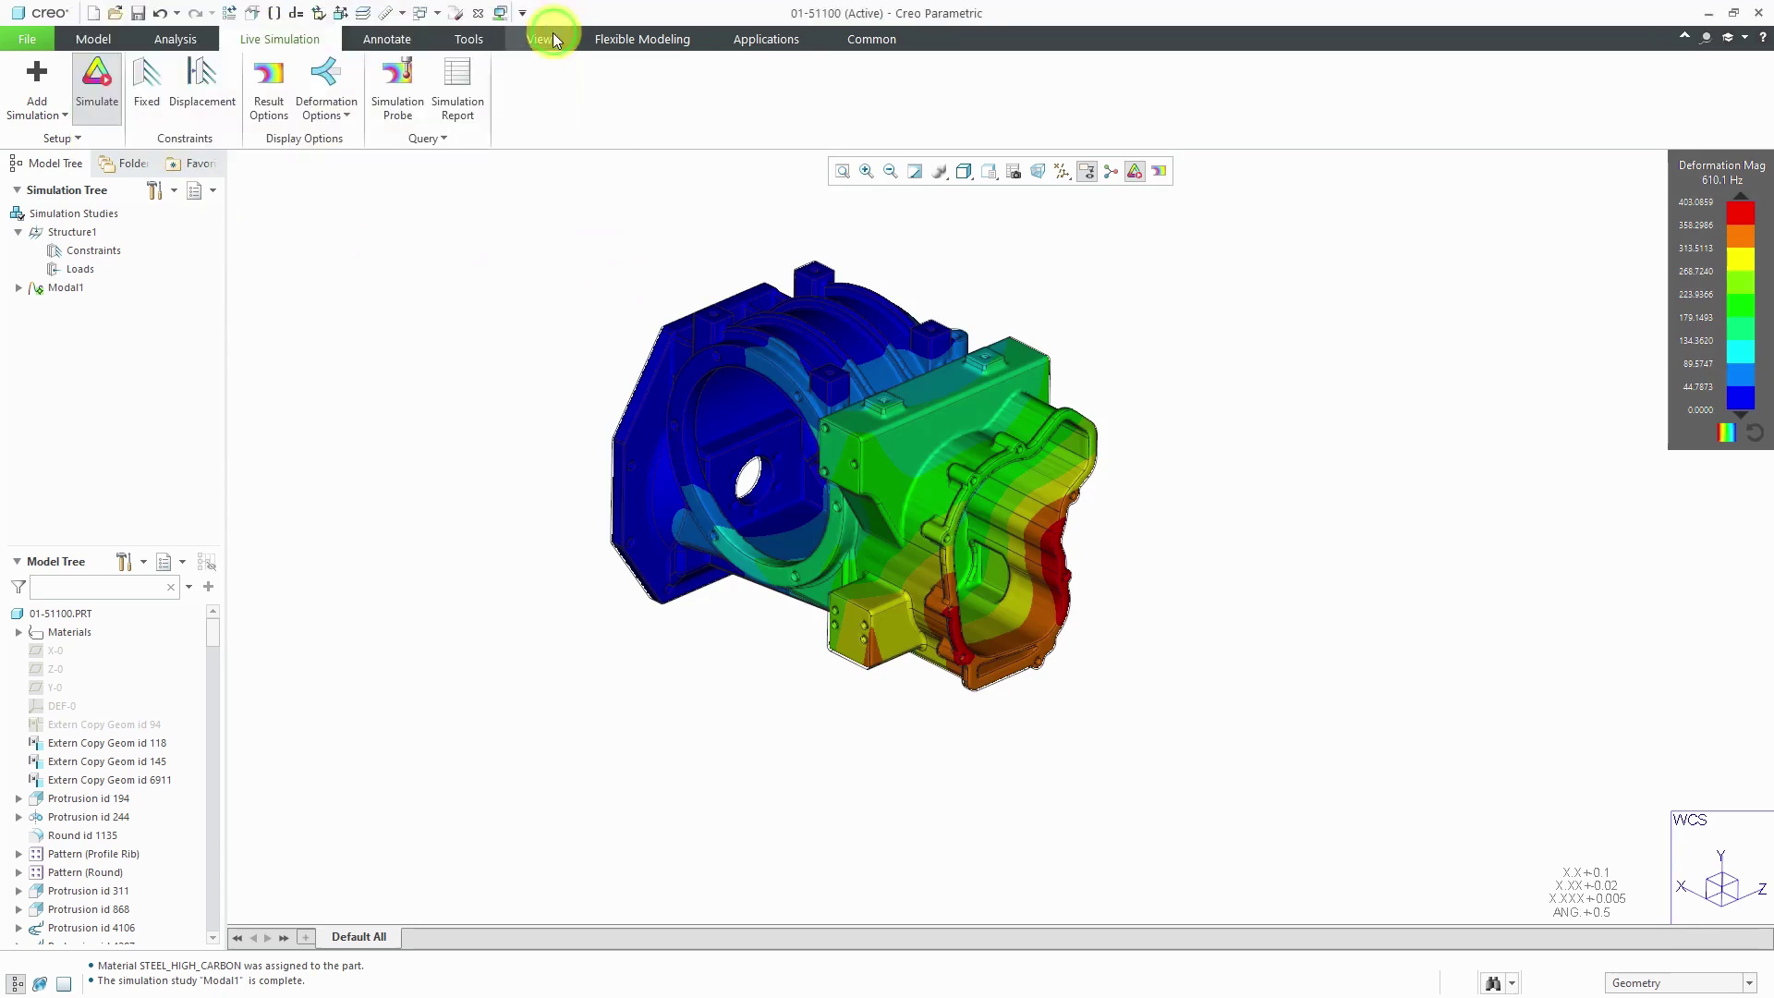
scroll(1118, 547, up, 2)
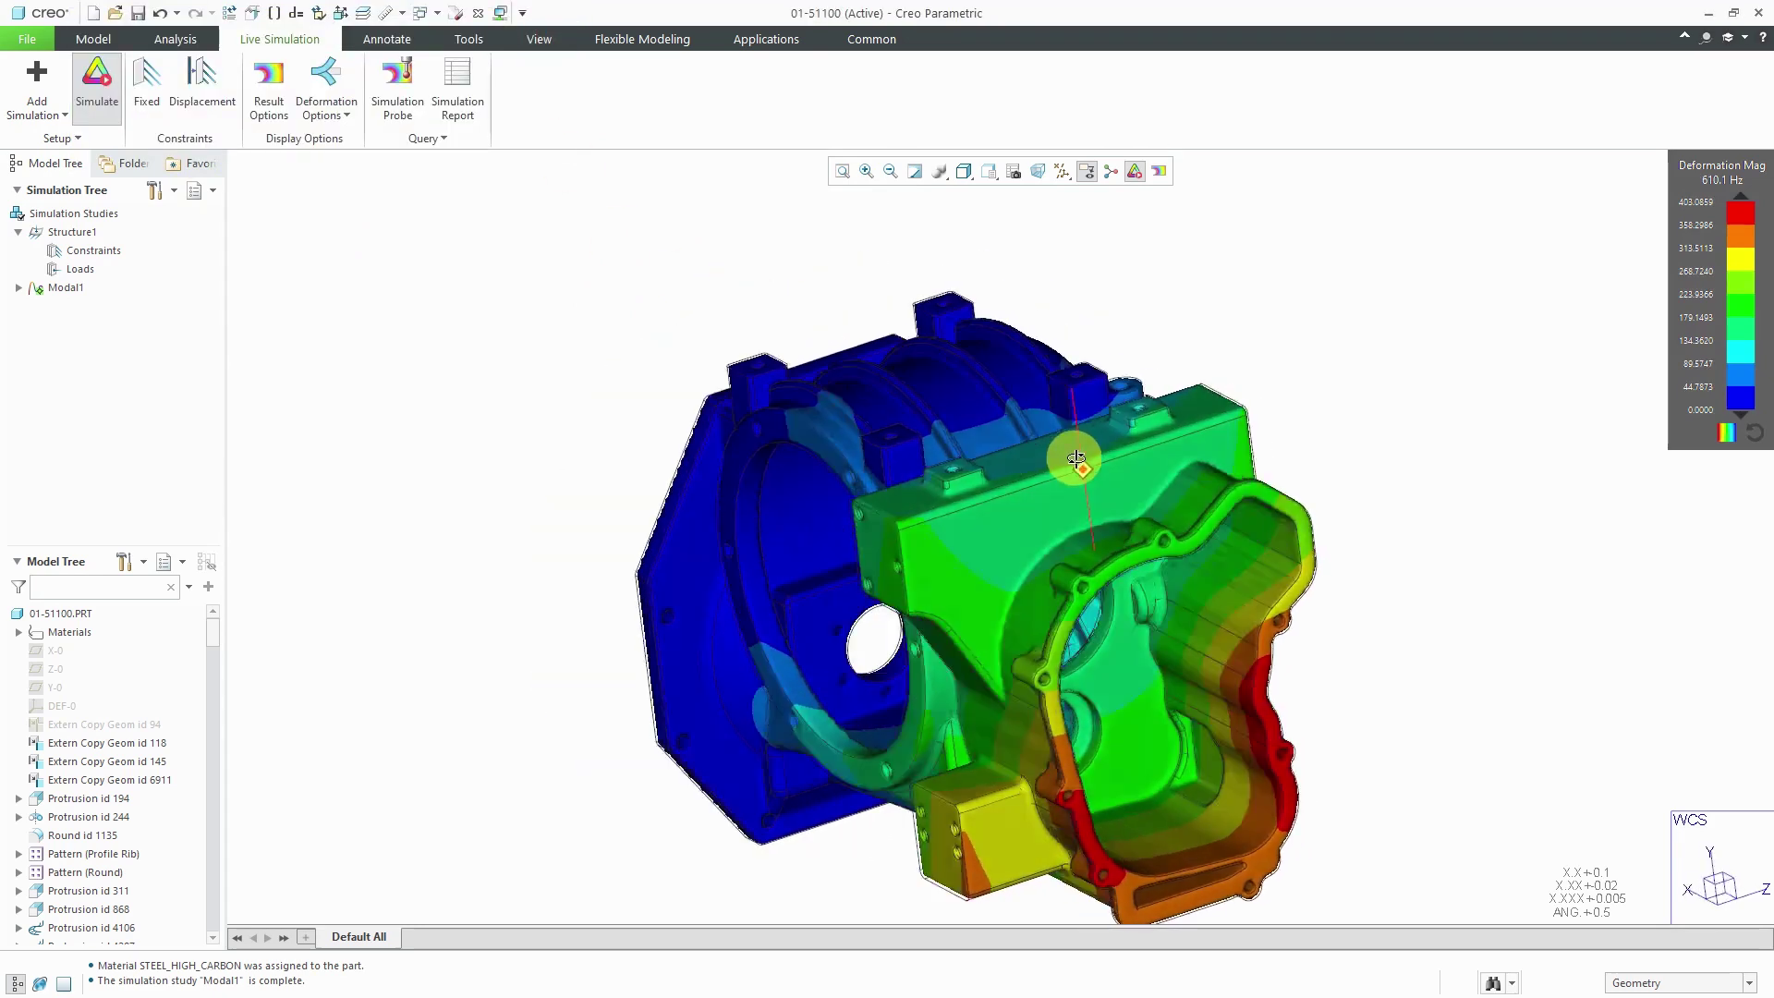
- Replay the mode shape animation and move the deformation legend fully into view
click(262, 109)
click(280, 205)
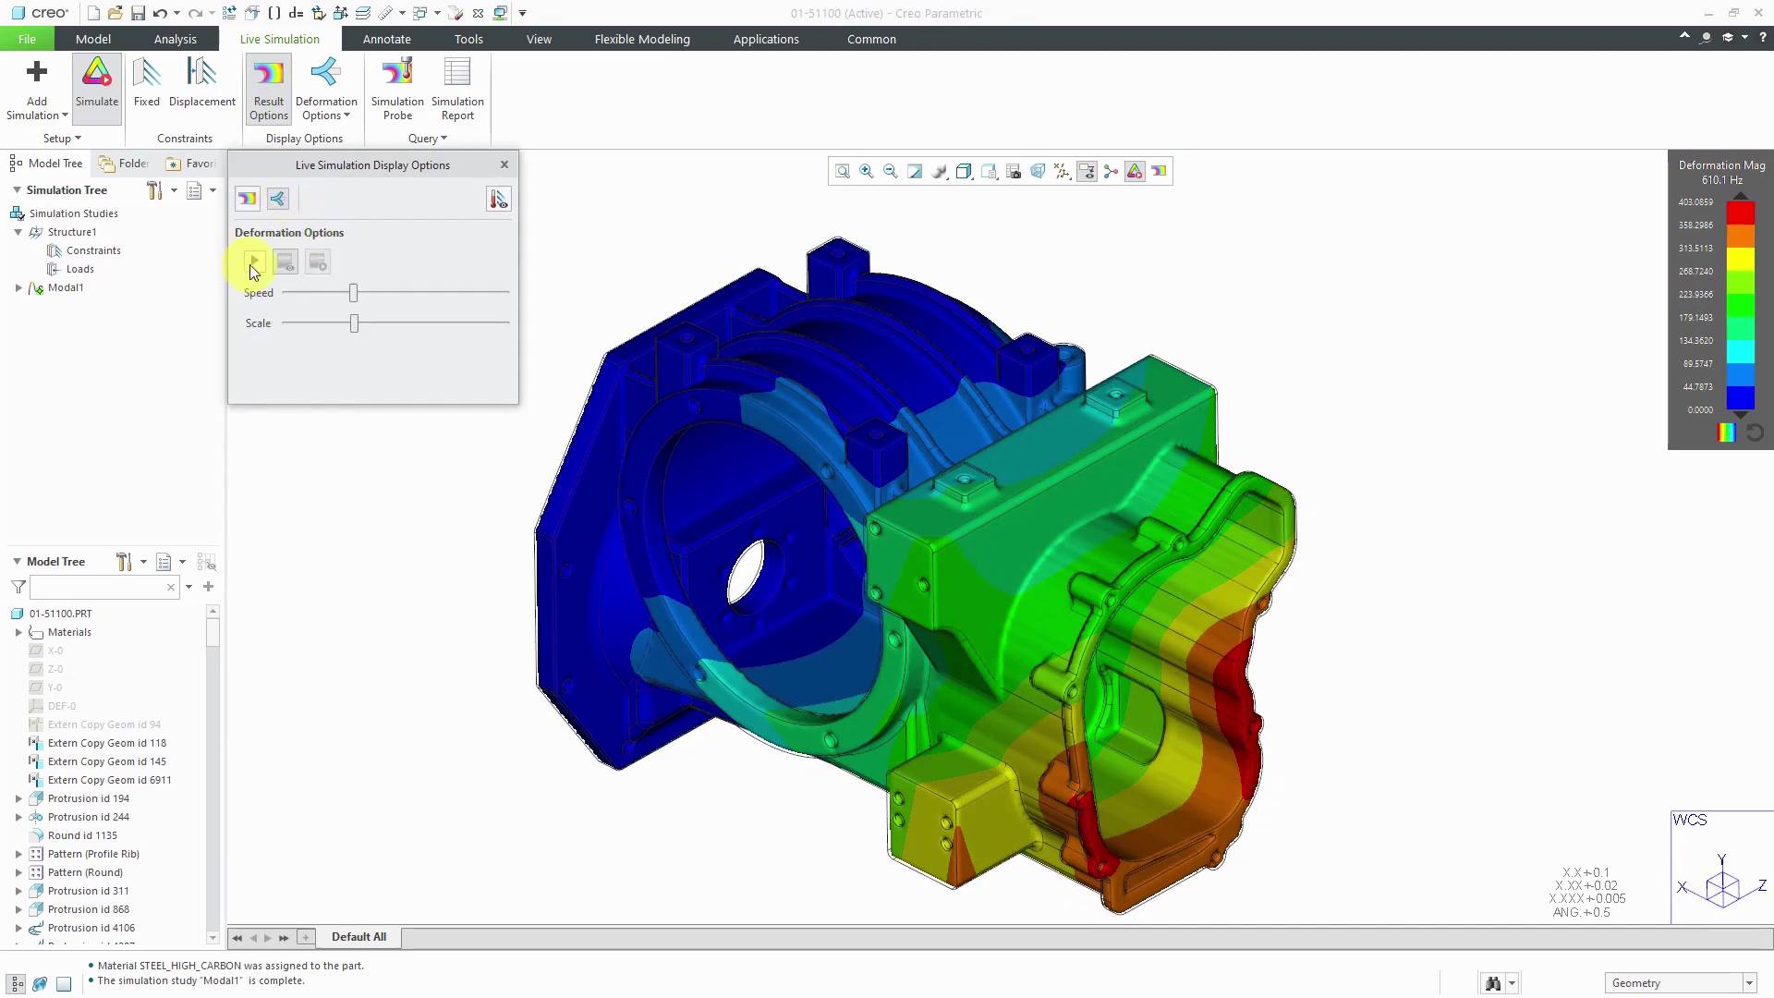
click(254, 264)
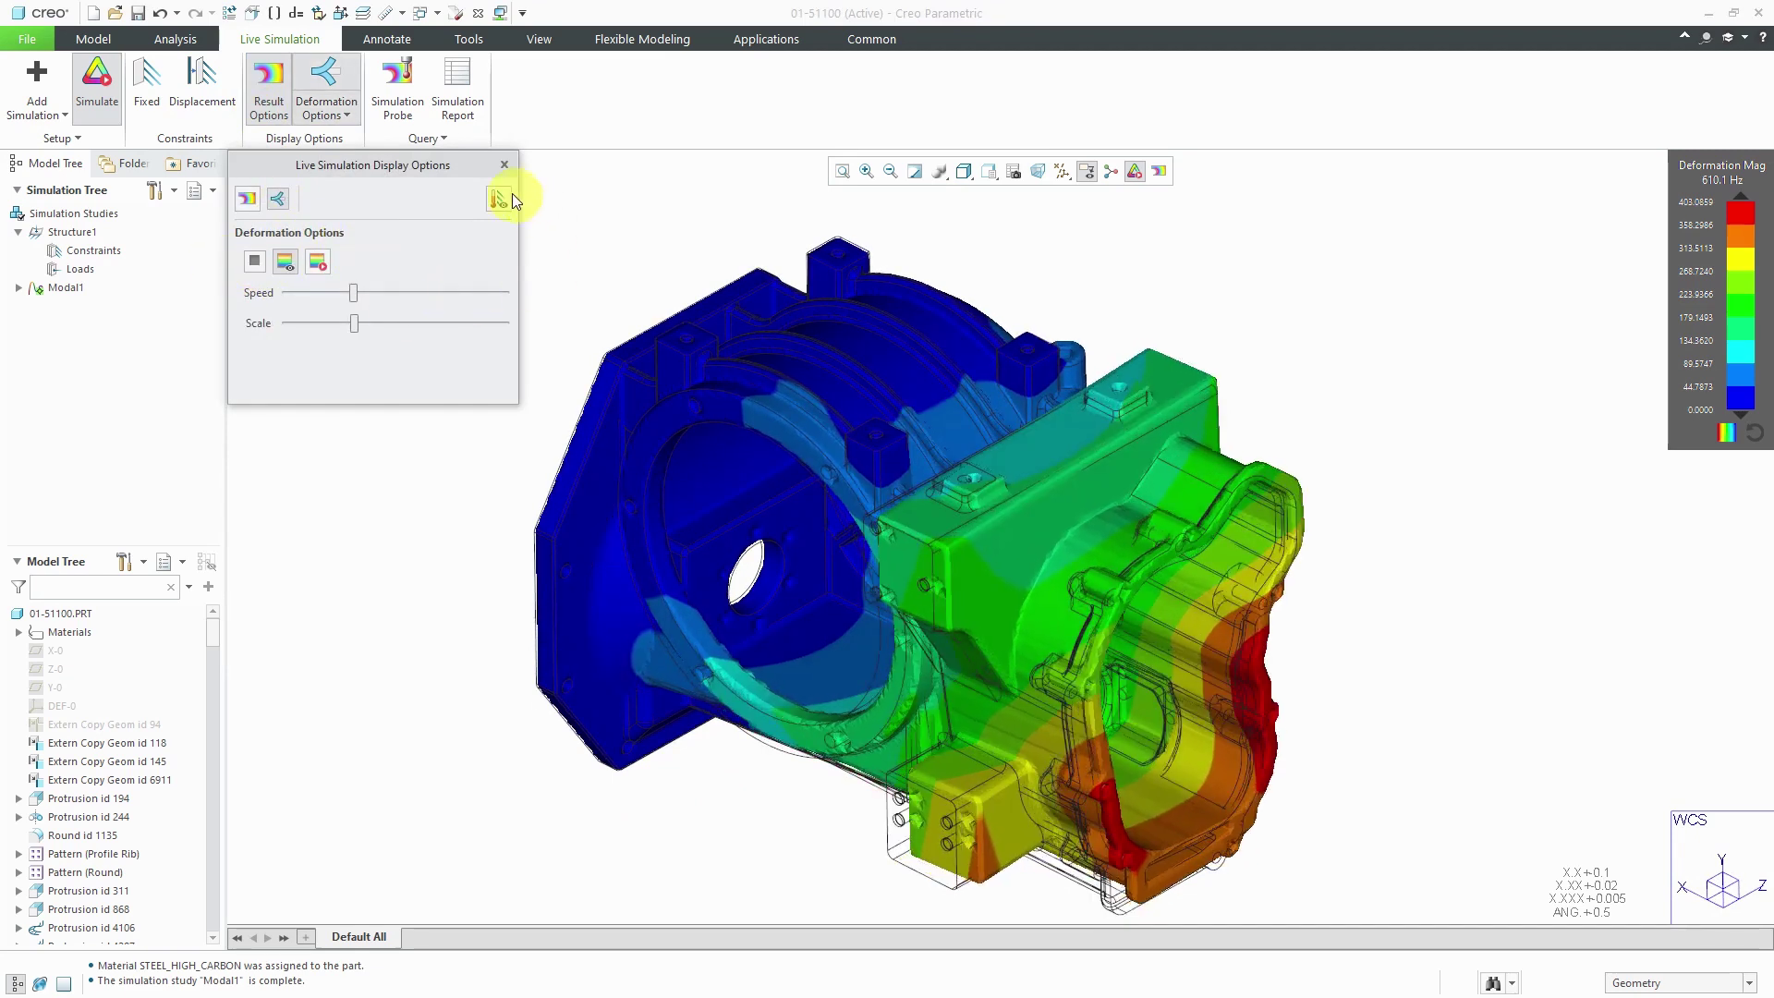
click(504, 165)
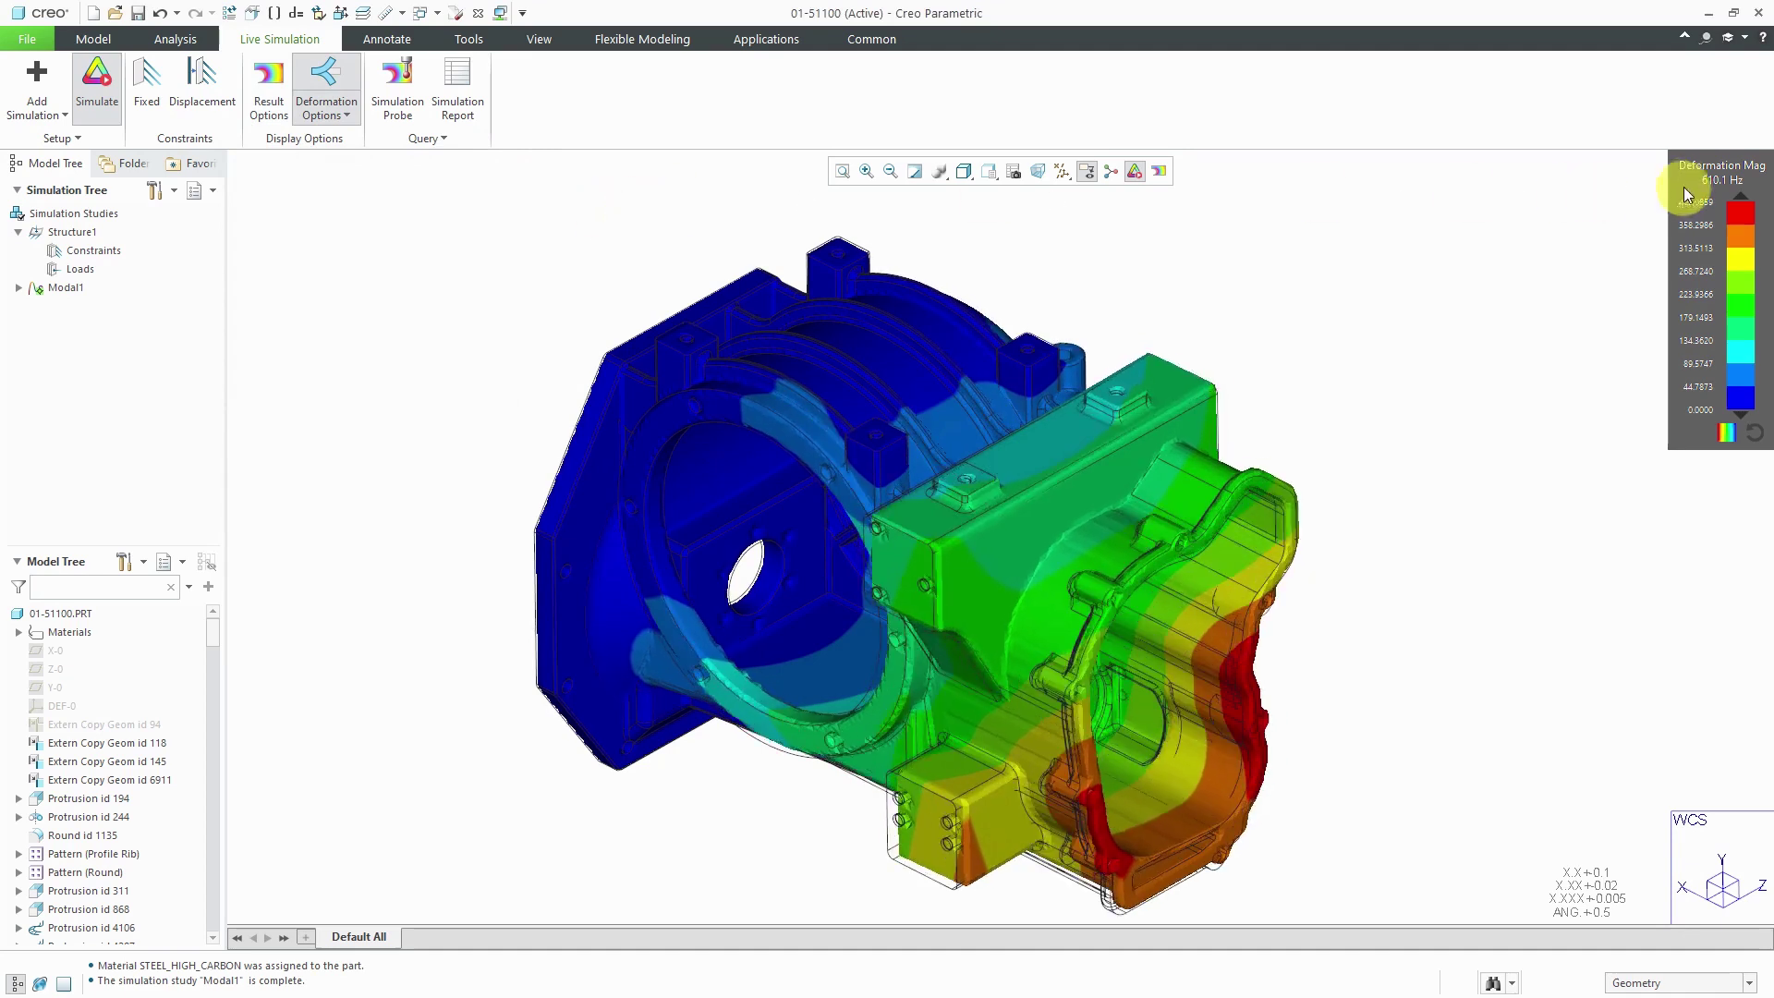
drag(1689, 191, 1618, 232)
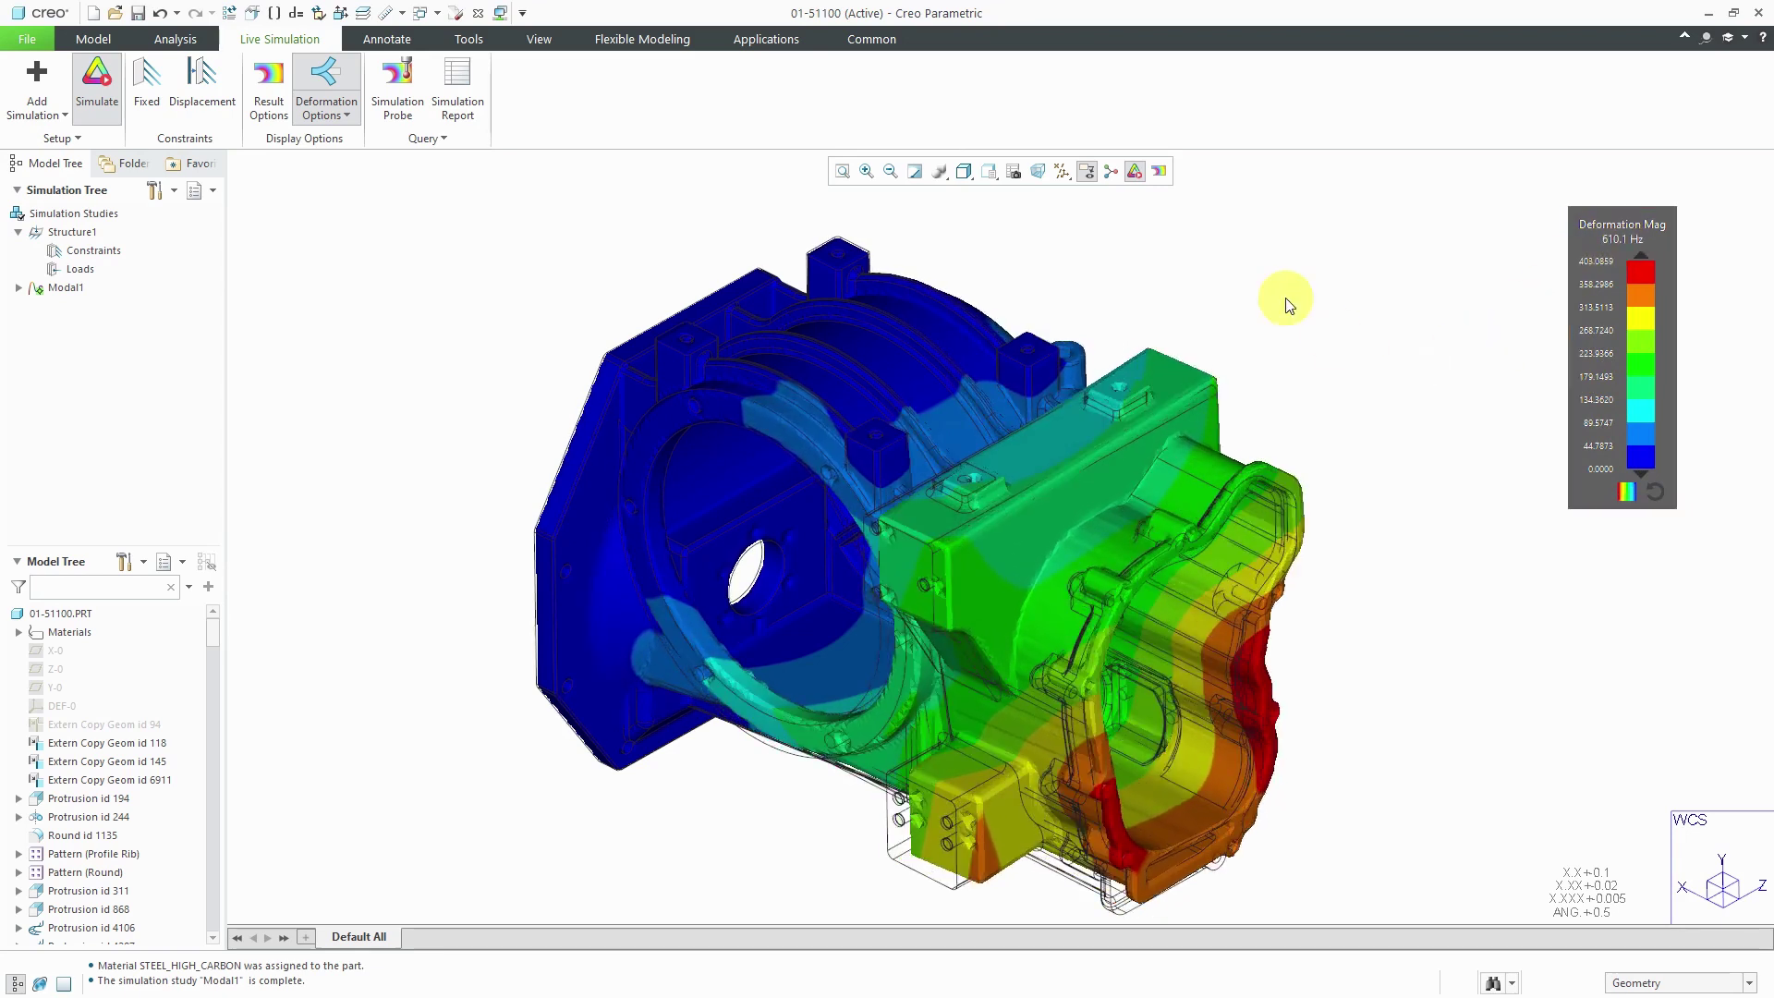
- Review modes 2, 3 and 4 (960.4, 1,036.4 and 1,339.0 Hz)
click(266, 109)
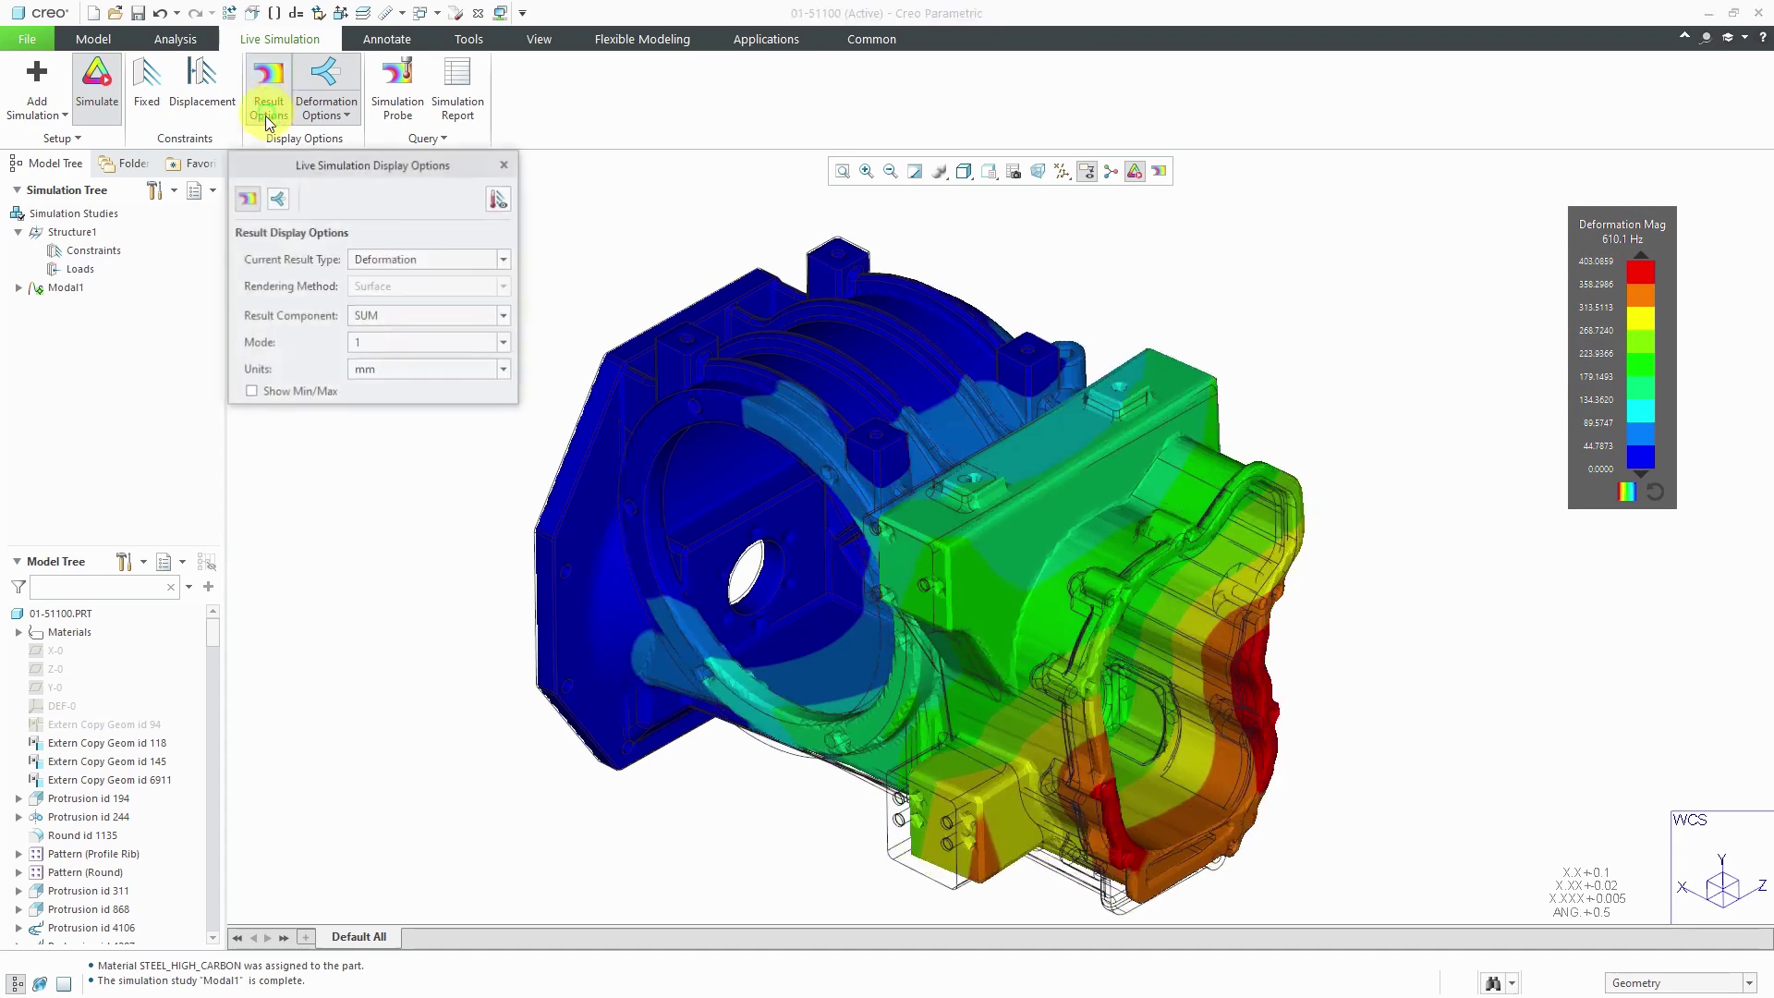
click(502, 342)
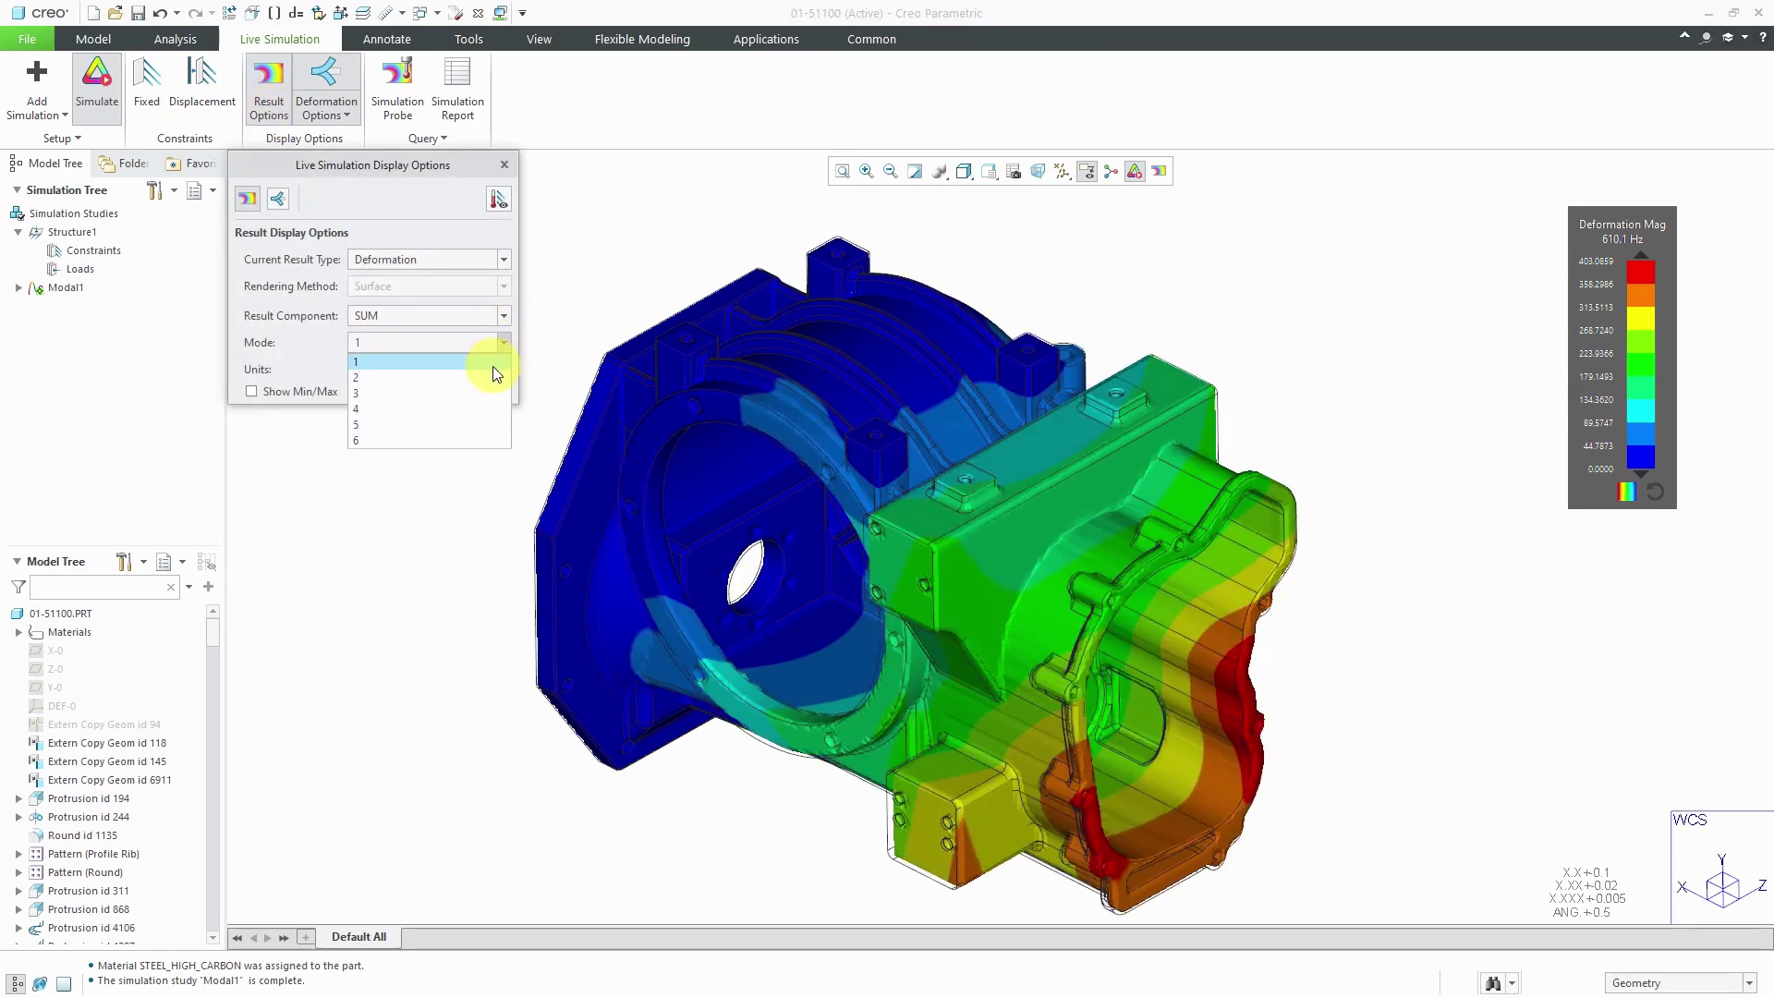
click(486, 377)
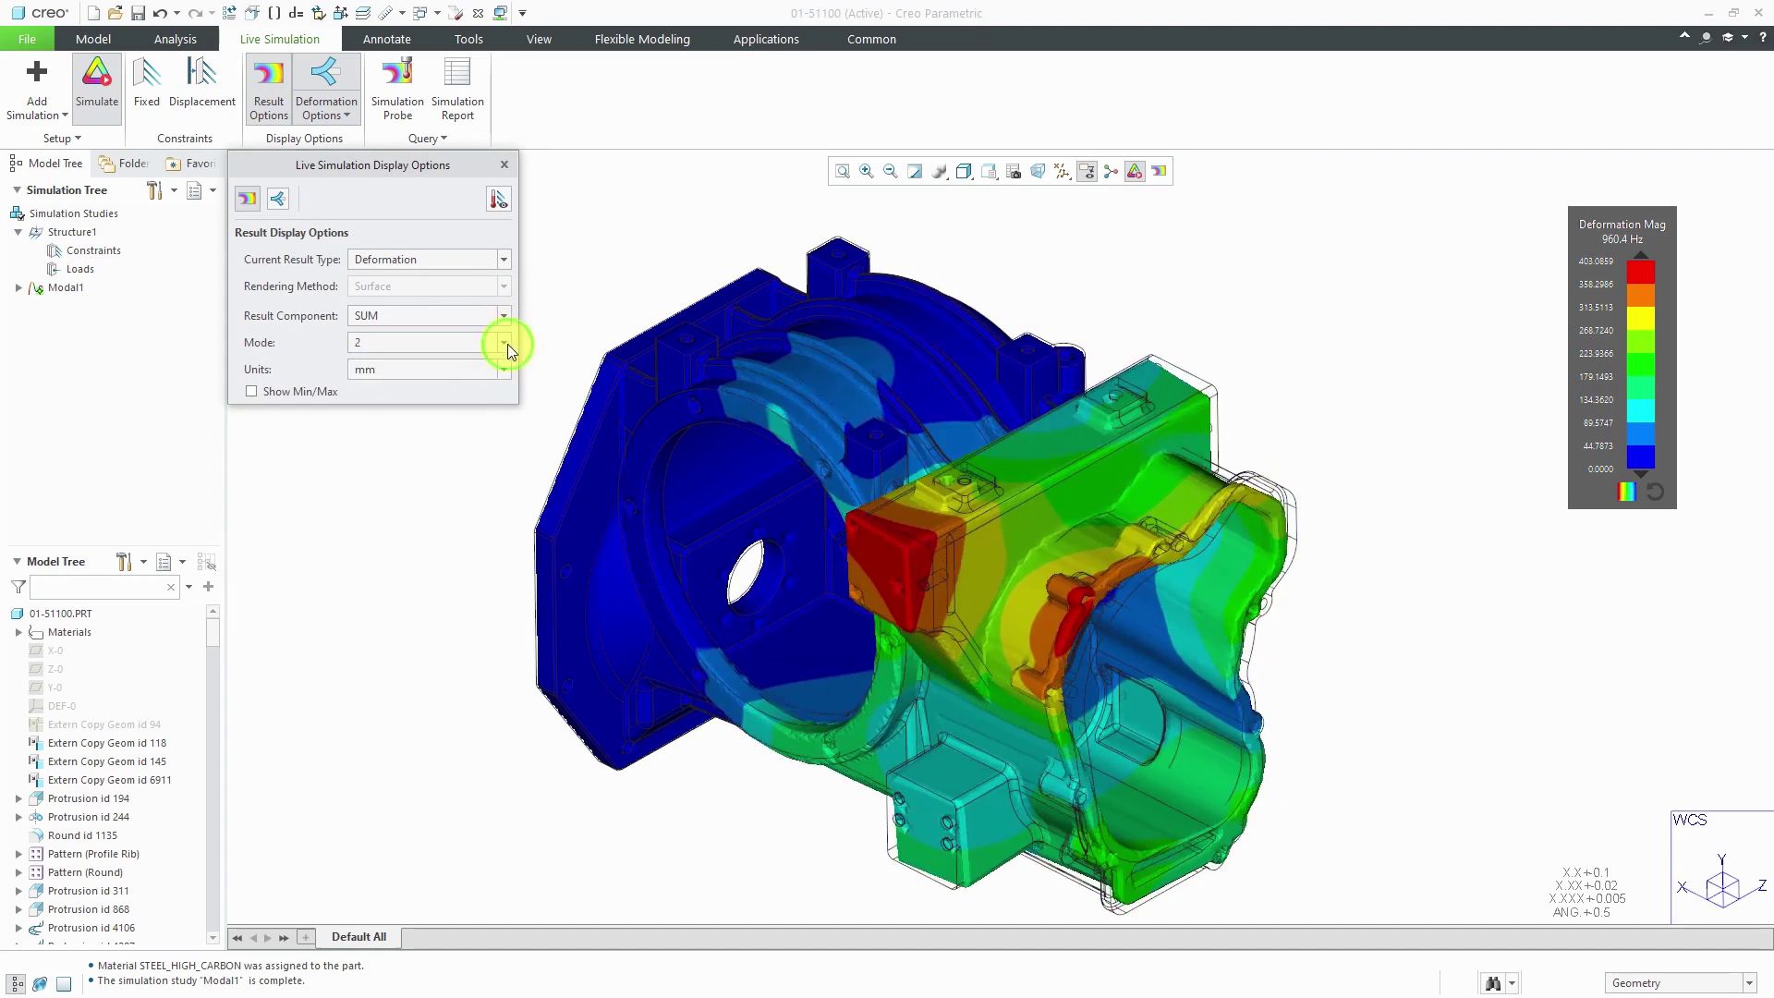
click(504, 343)
click(489, 394)
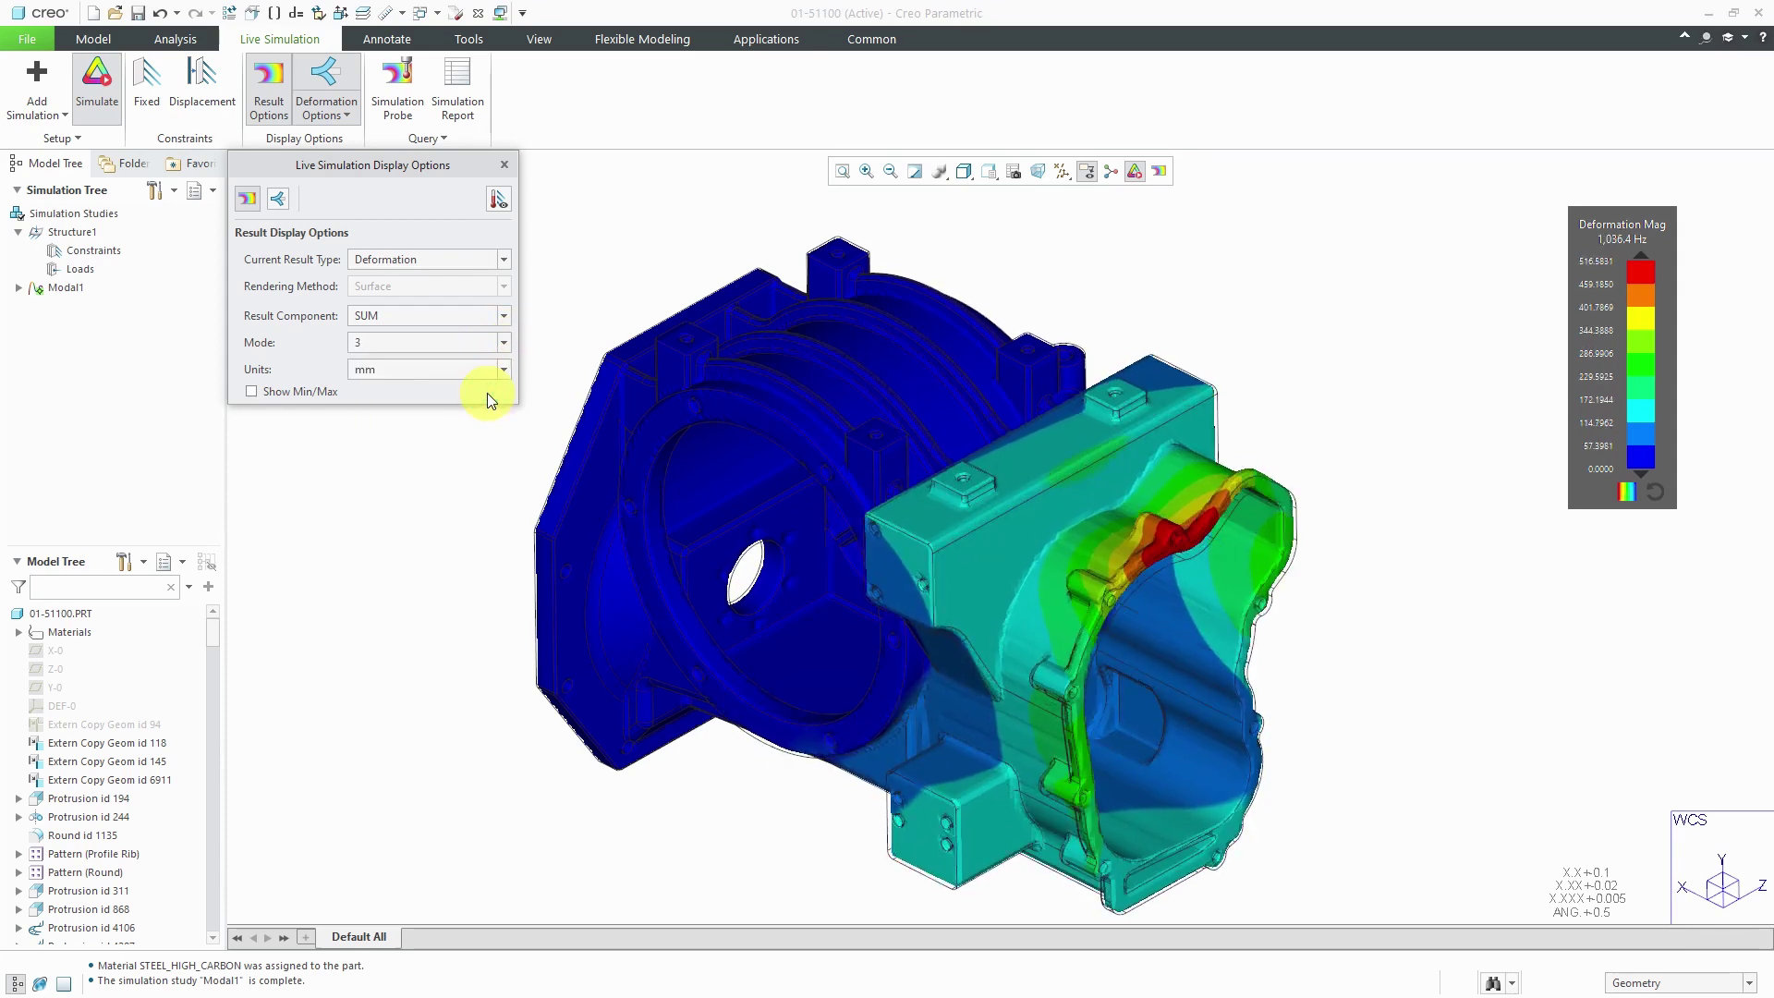
click(503, 342)
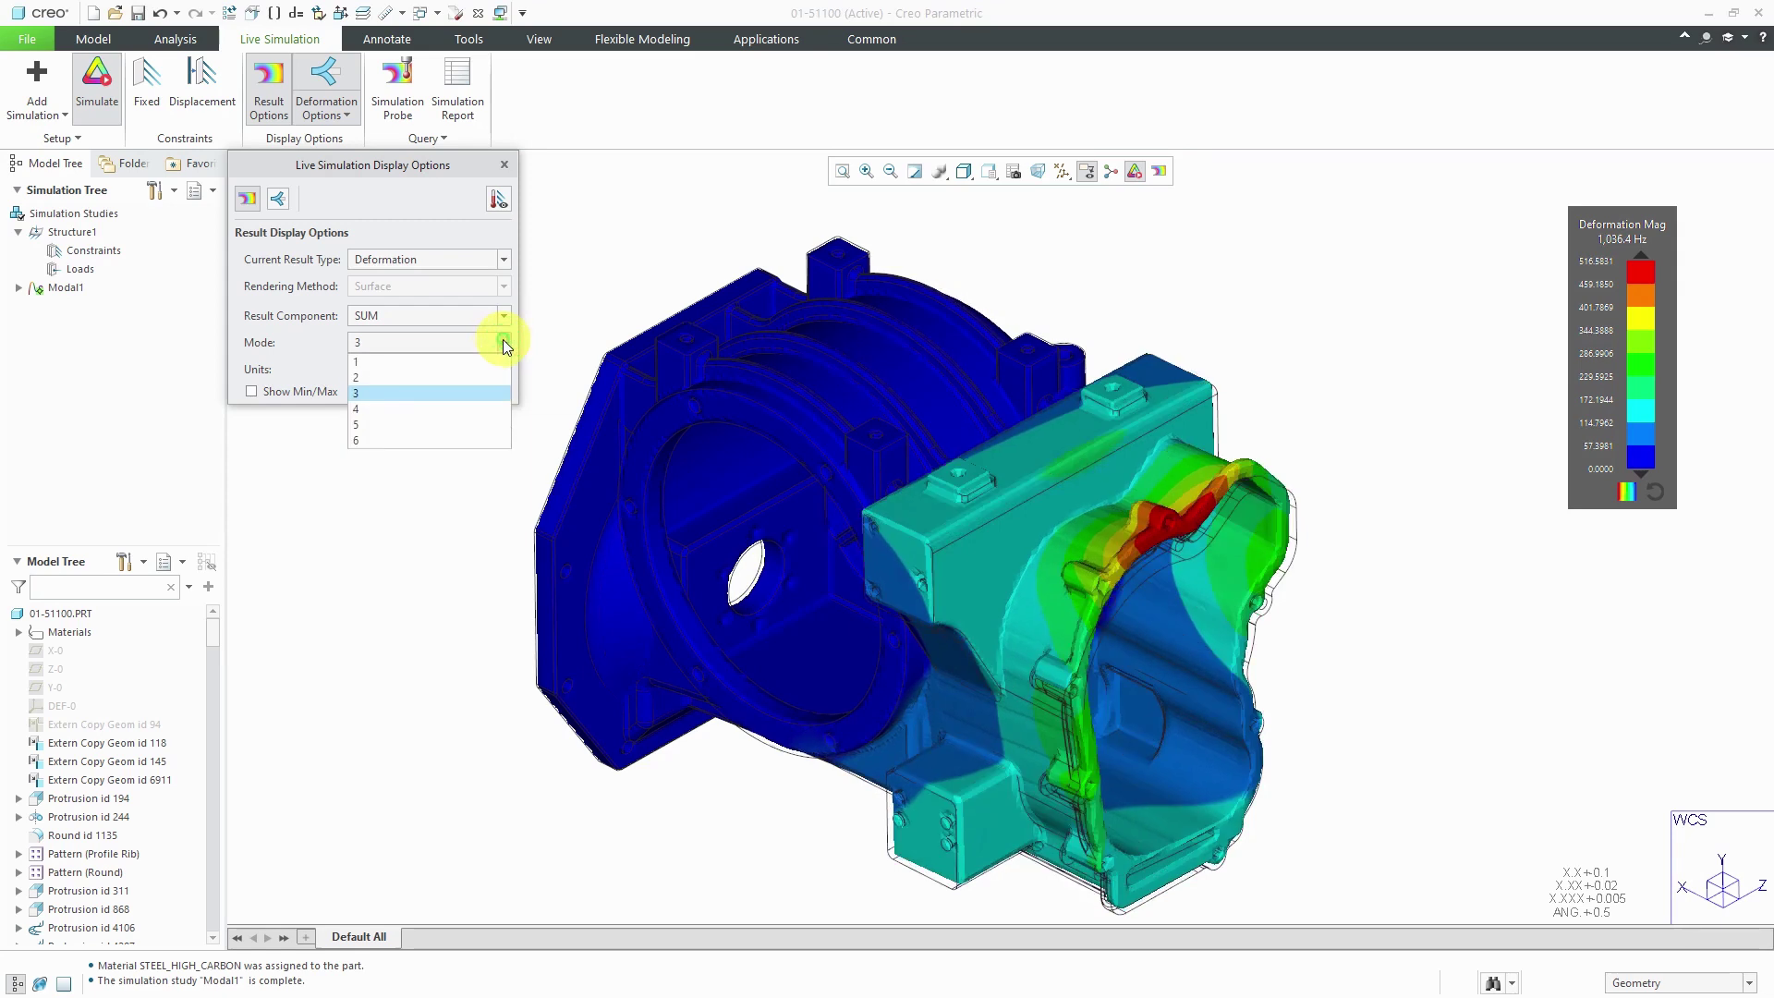
click(480, 407)
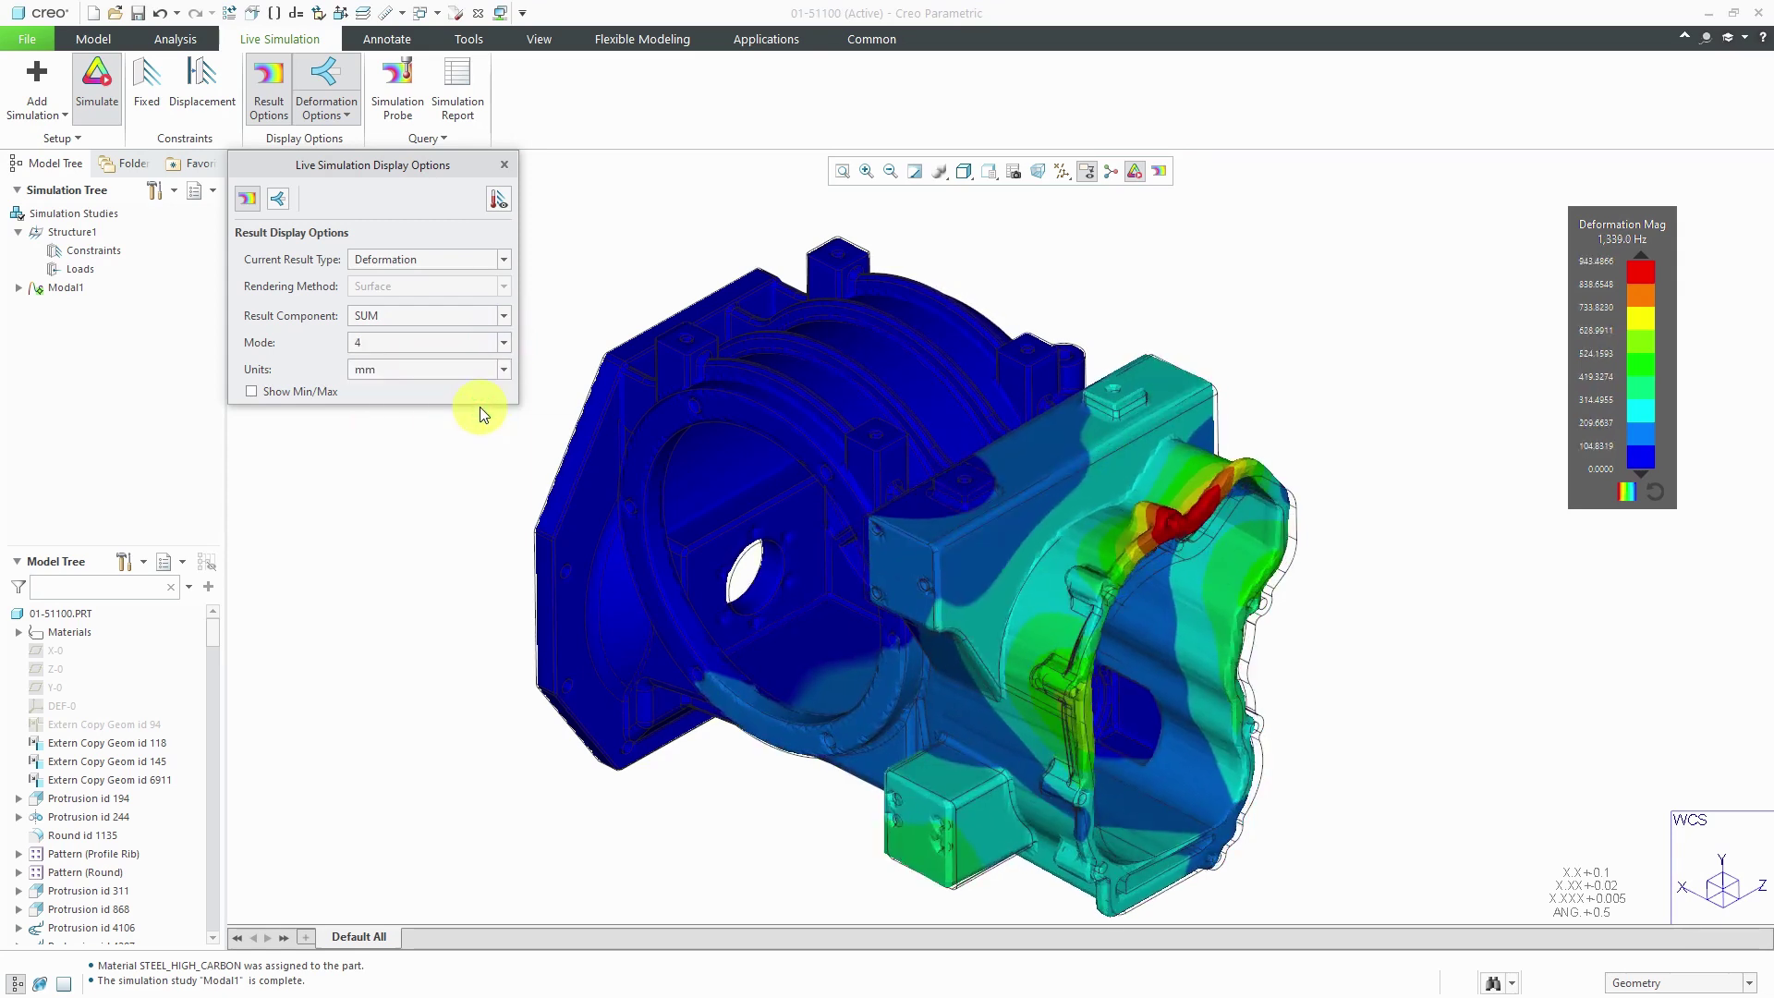
- Review modes 5 and 6 (1,420.3 and 1,431.5 Hz), then return to mode 1
click(503, 342)
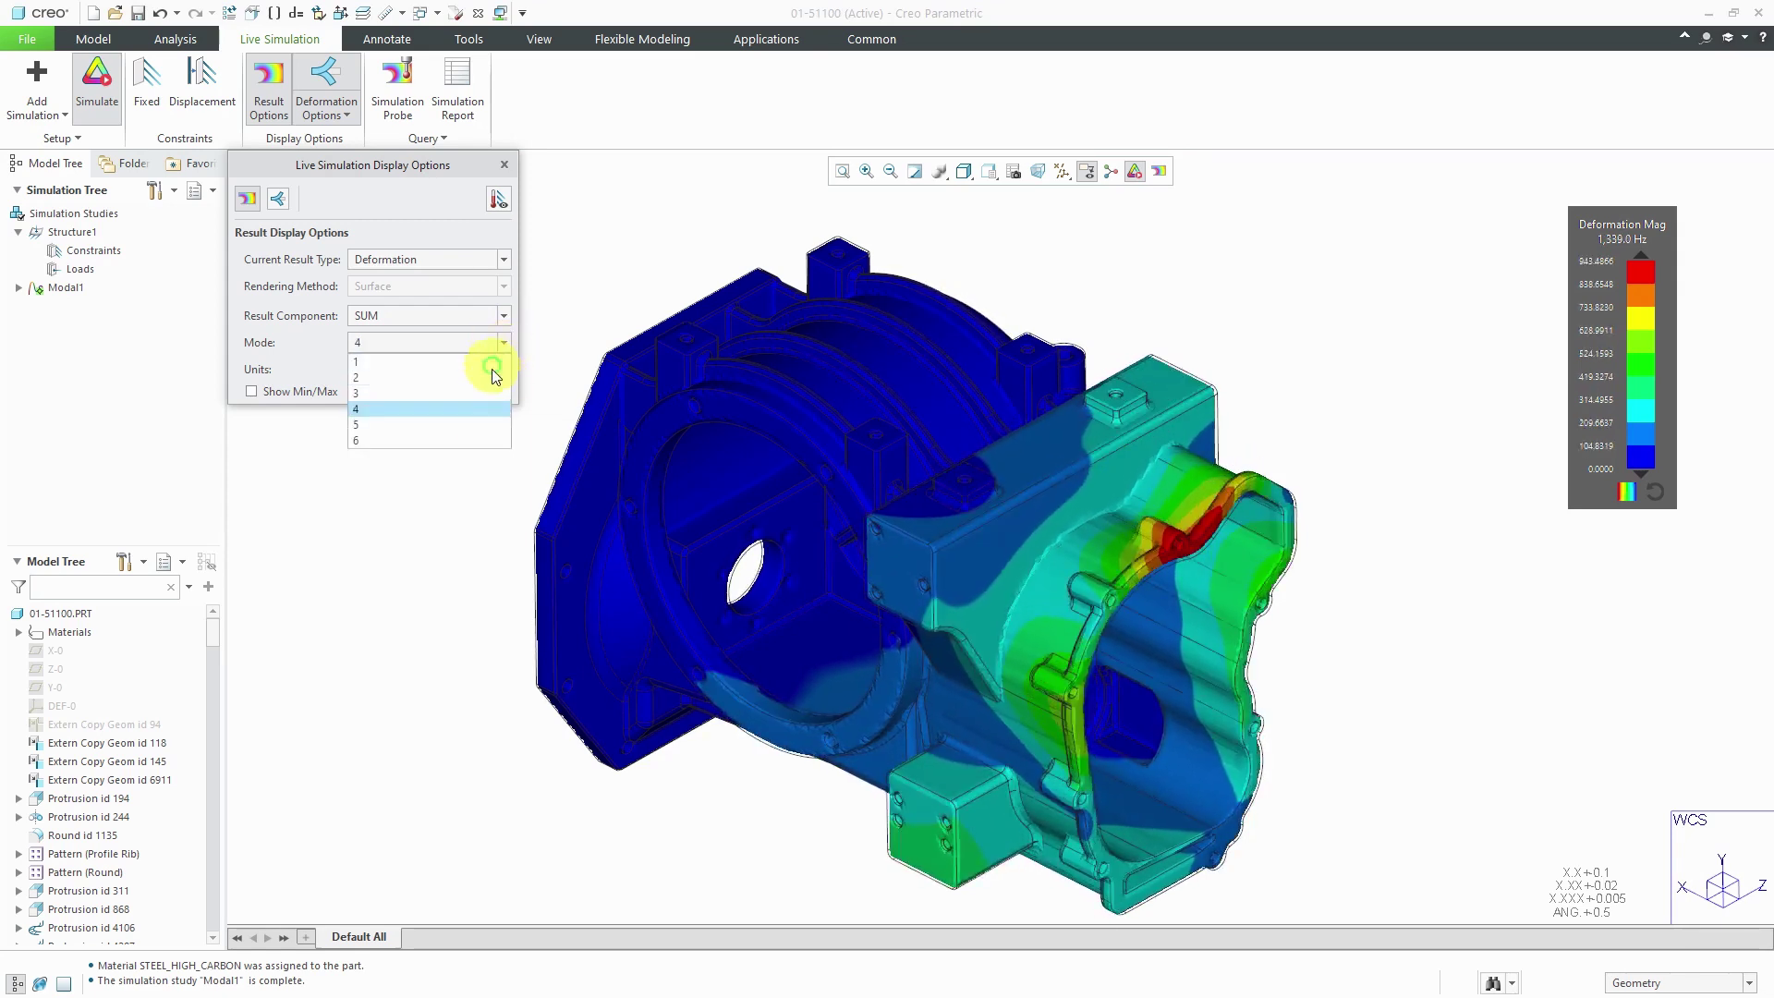
click(480, 423)
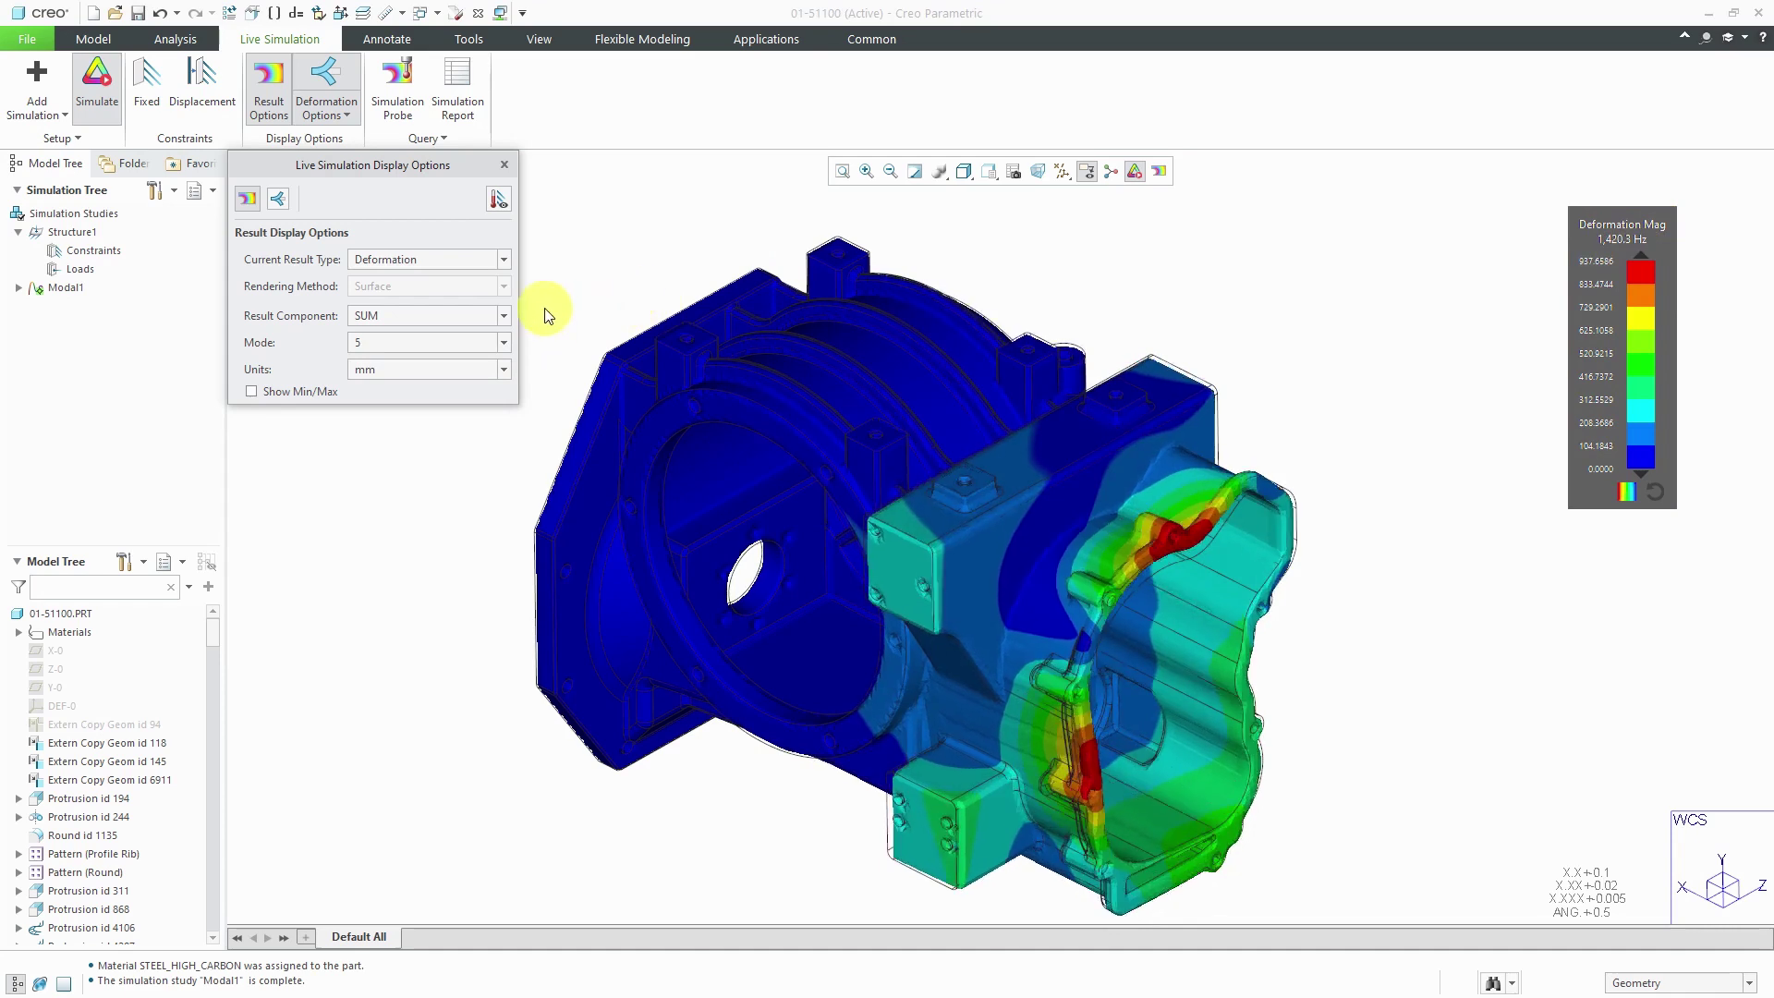
click(504, 343)
click(468, 443)
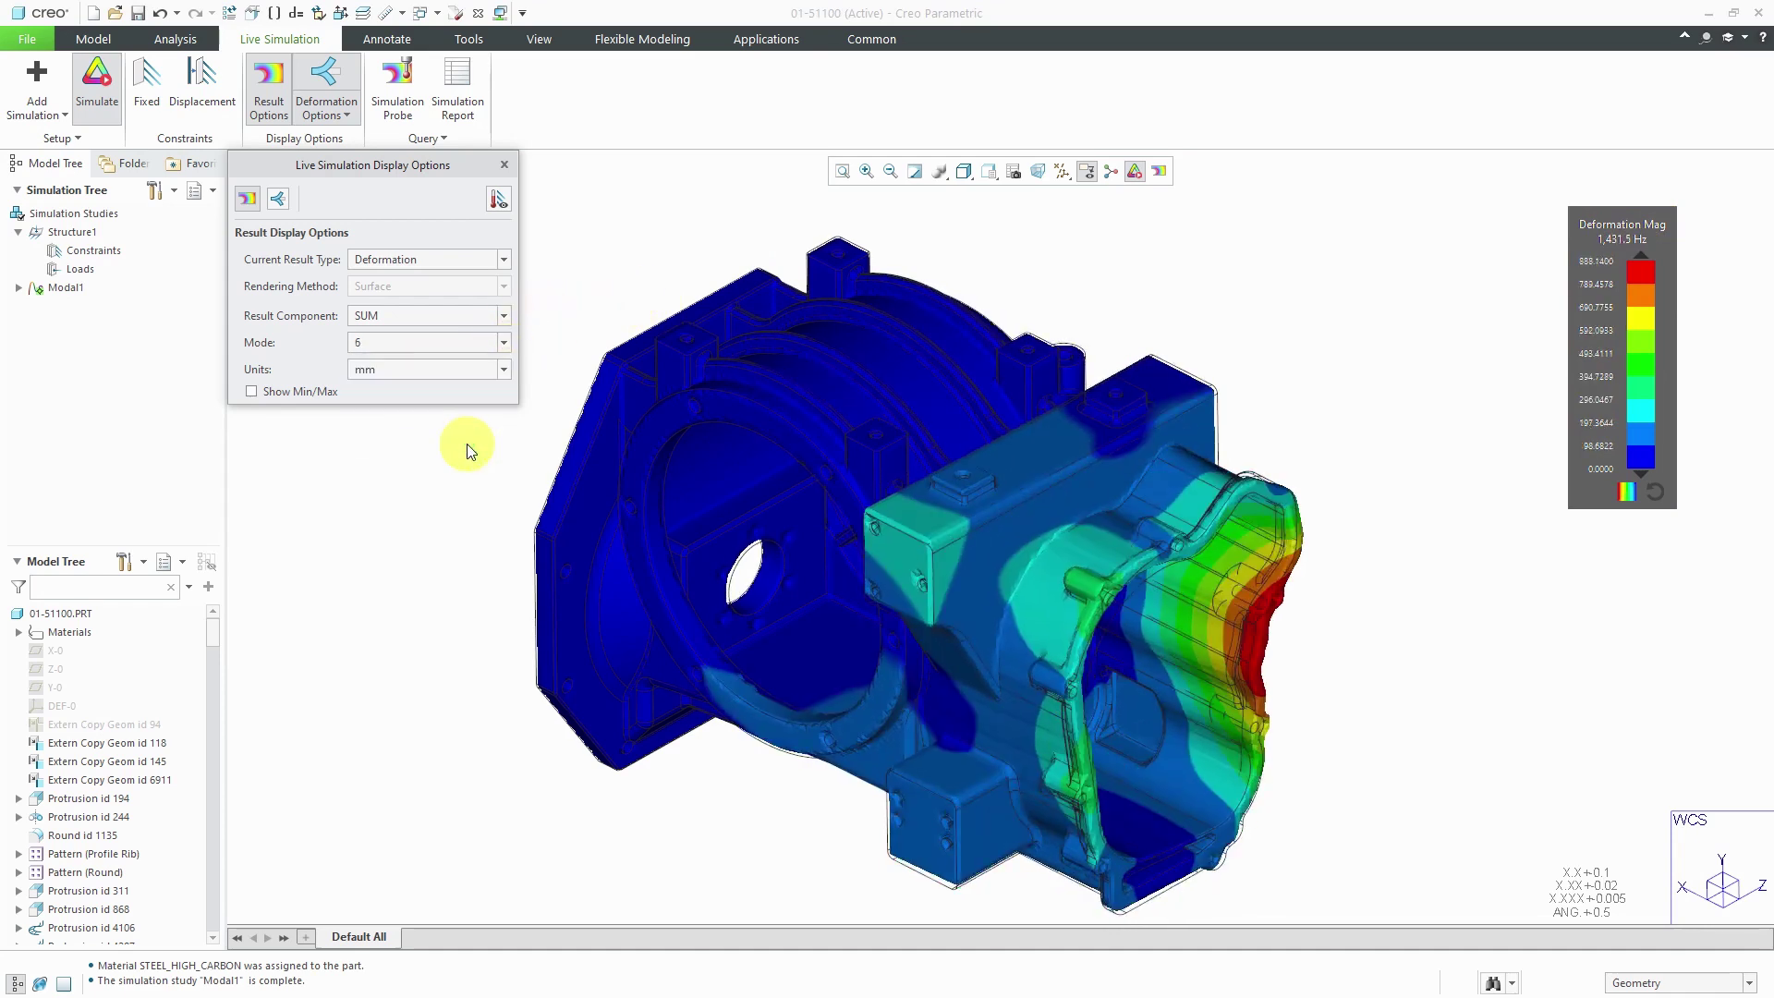
click(505, 344)
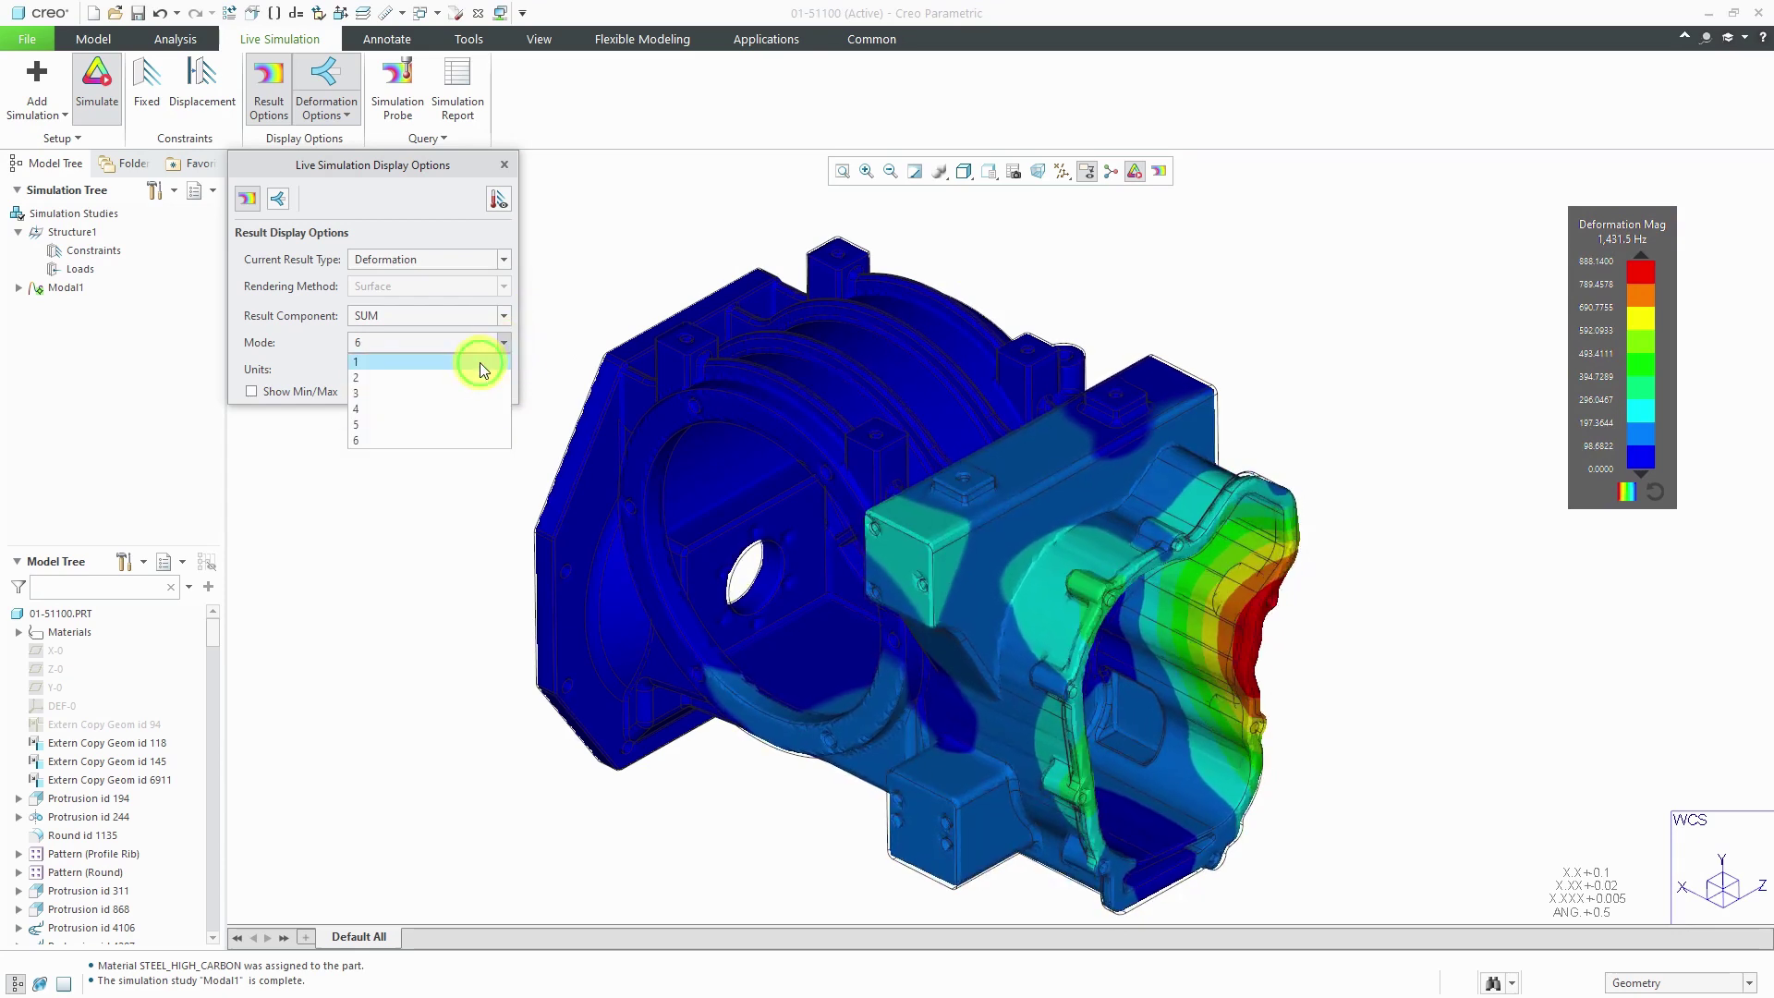
click(480, 362)
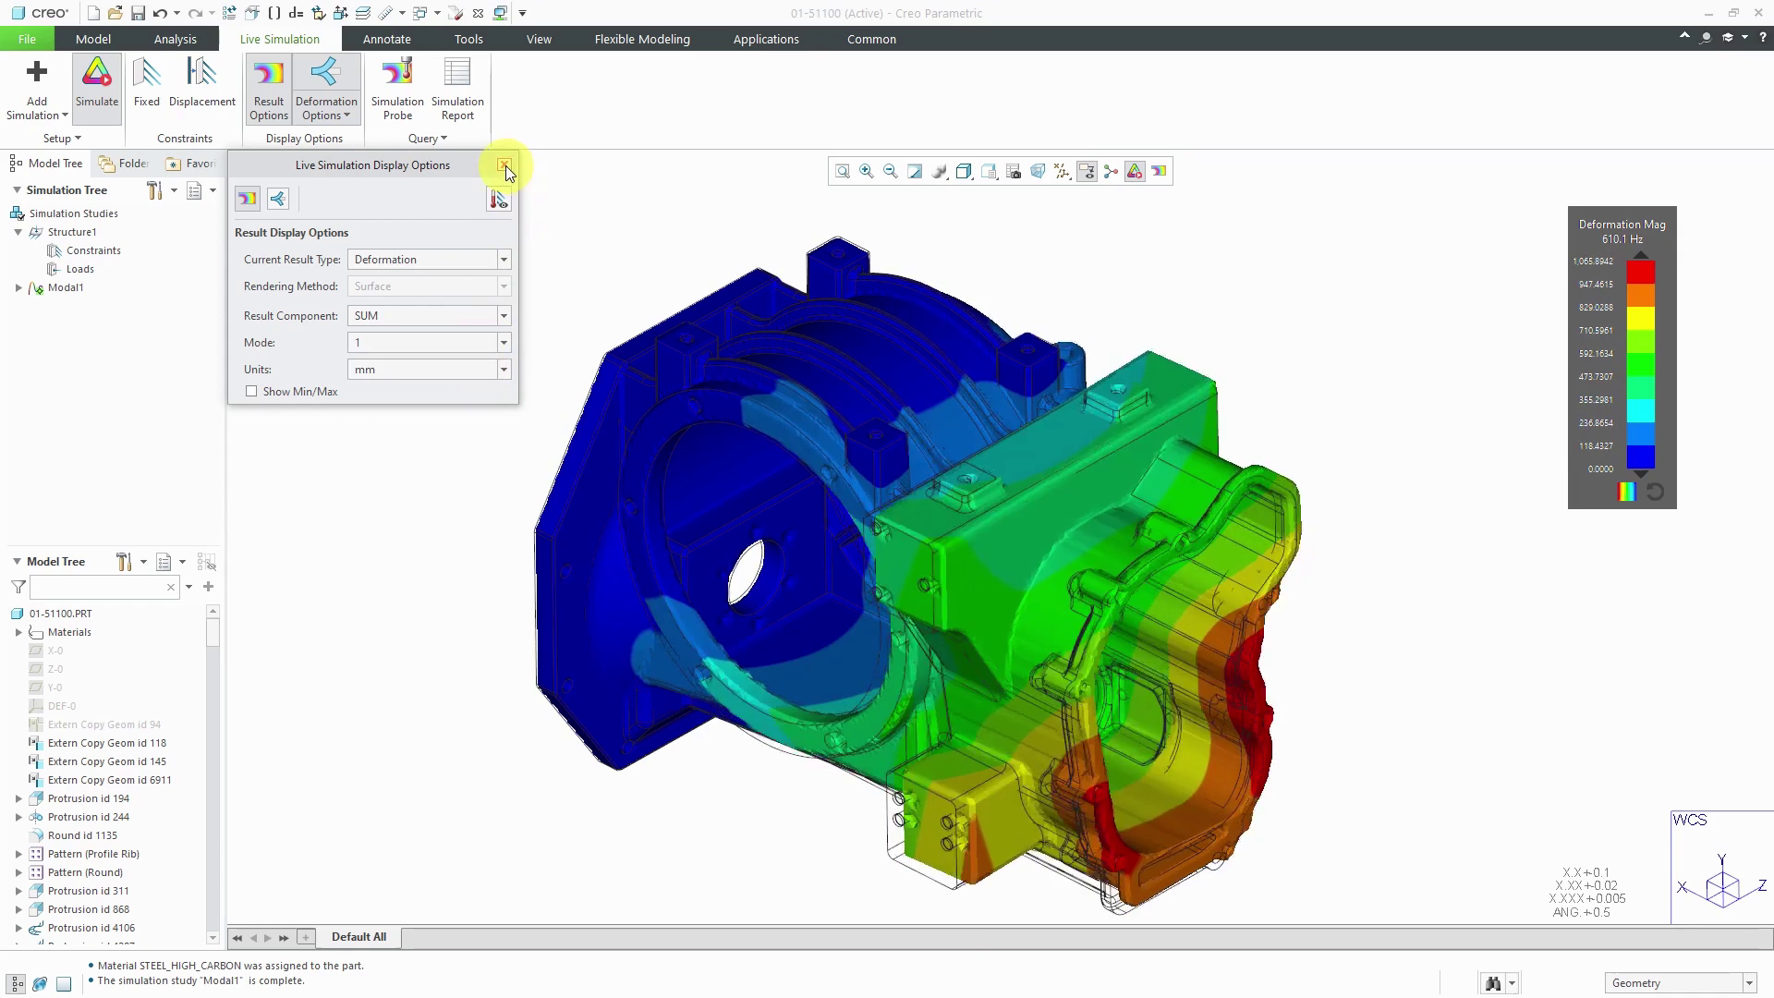
- Switch the live simulation off, leaving the housing as plain grey geometry
click(506, 165)
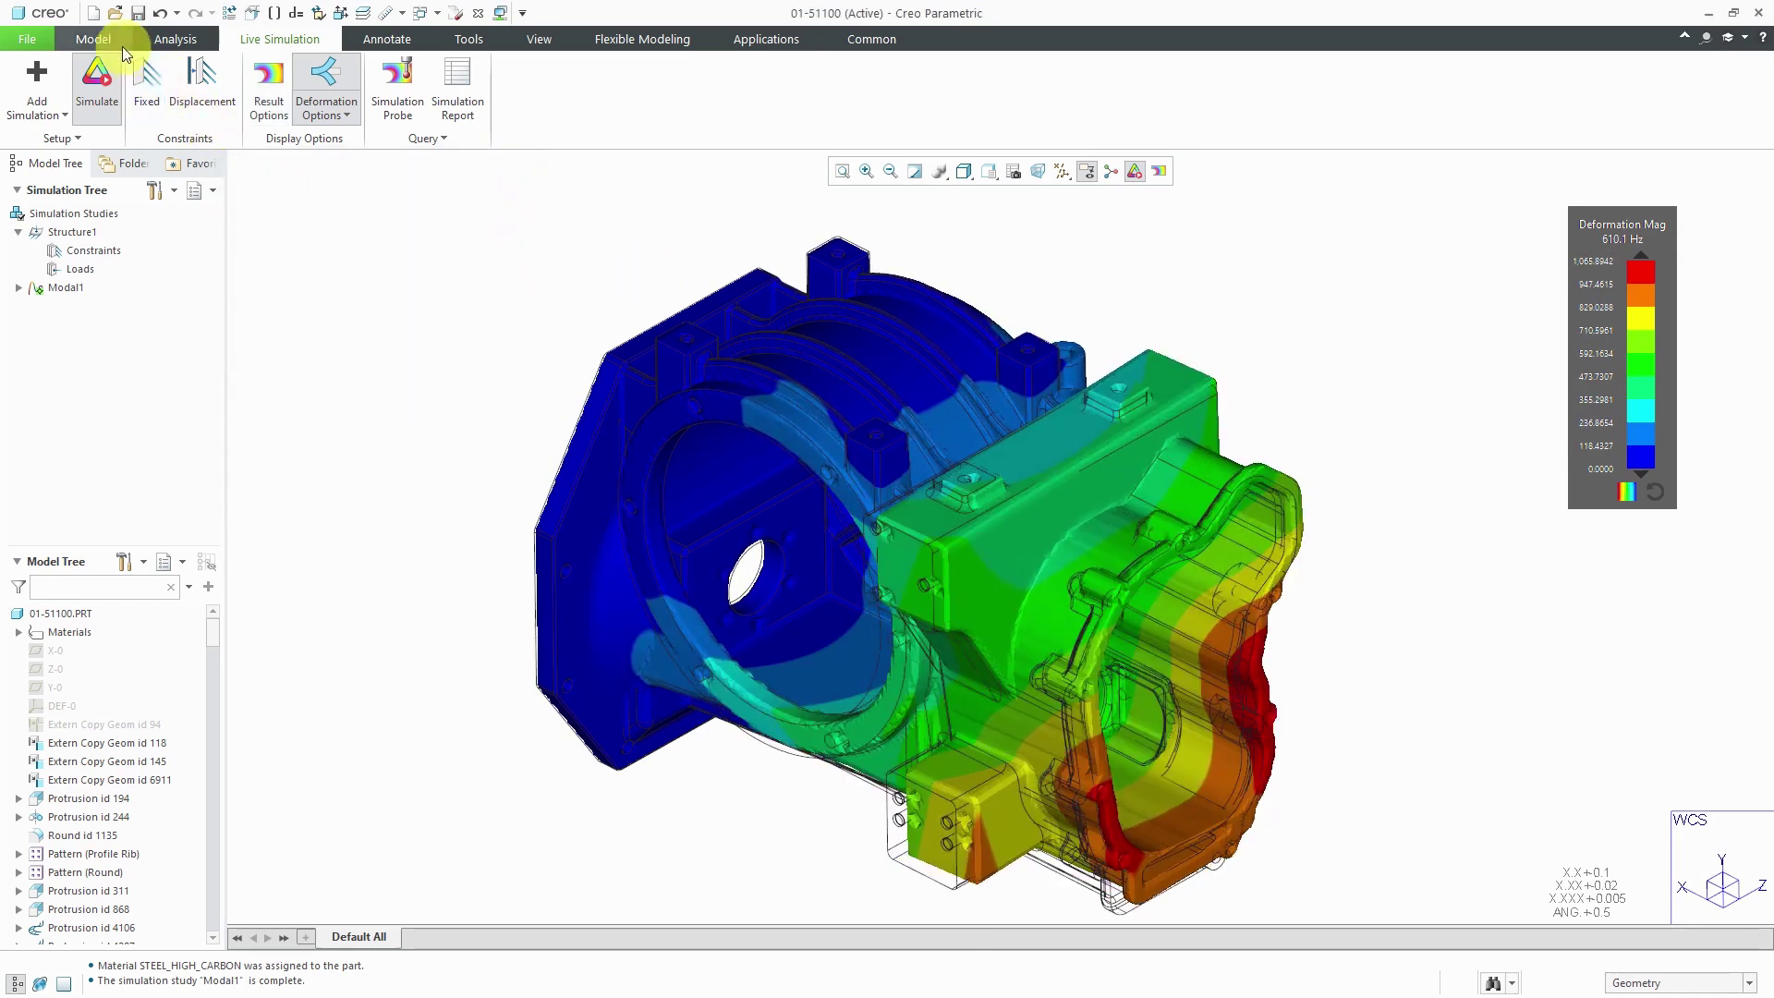
click(93, 39)
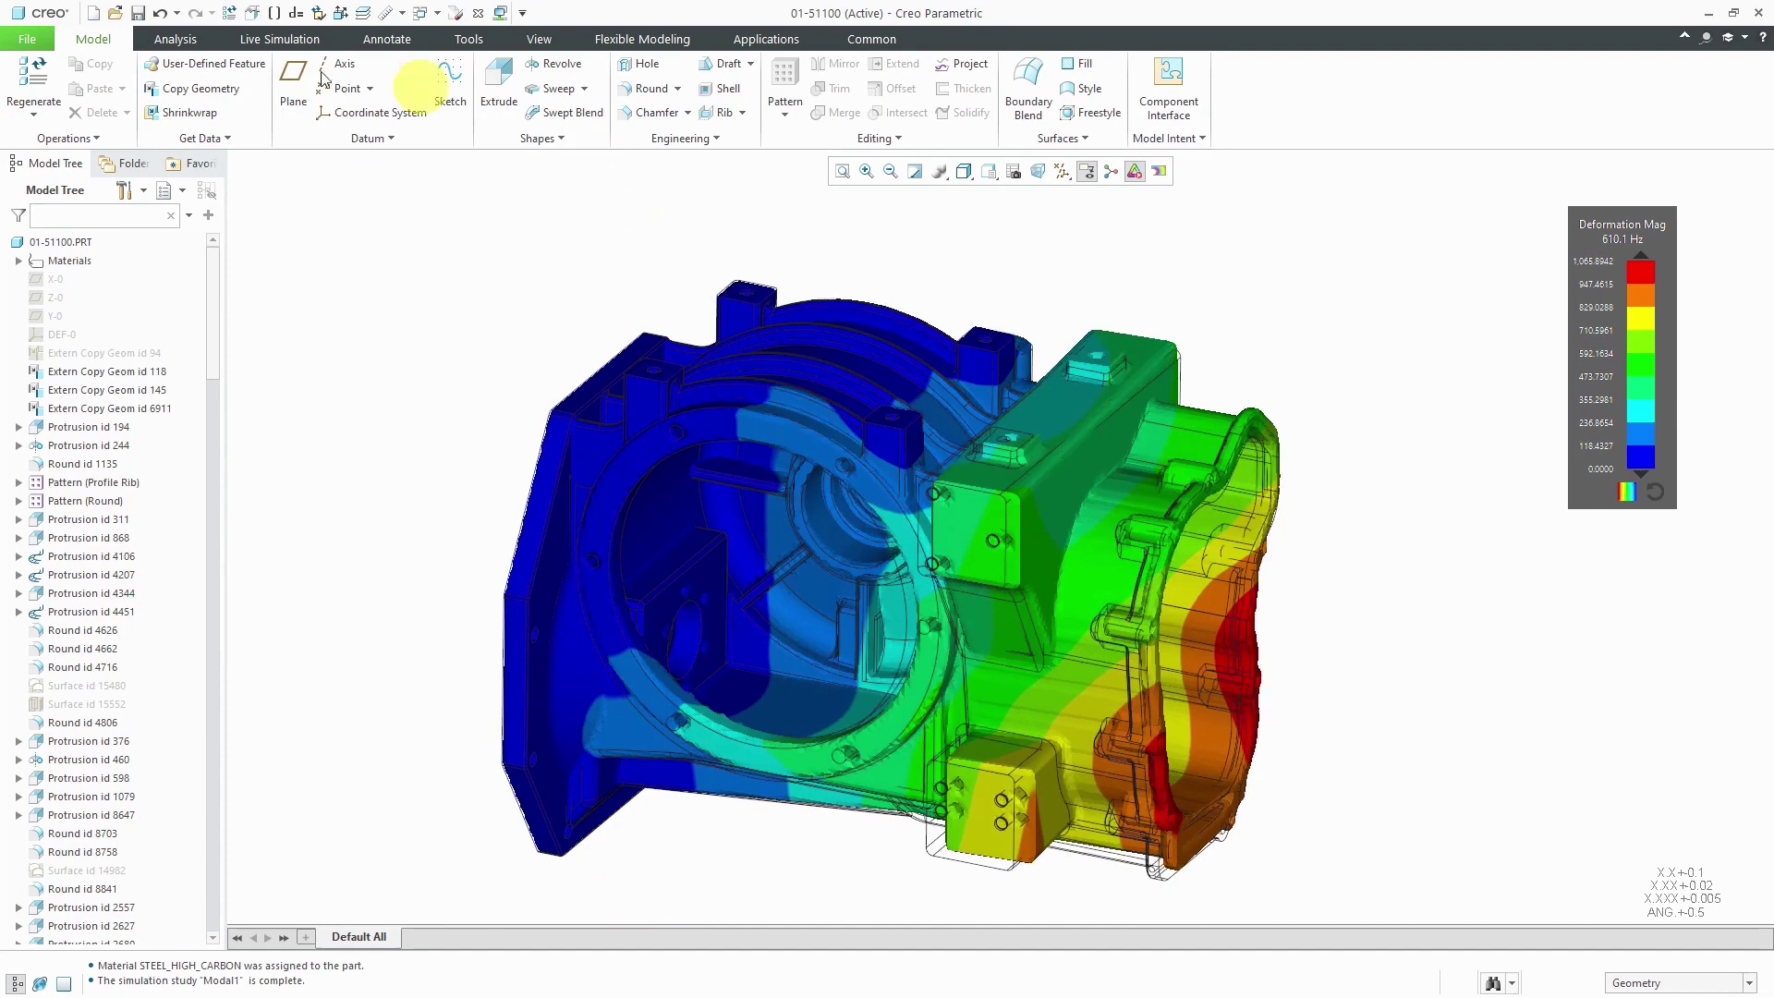
click(279, 39)
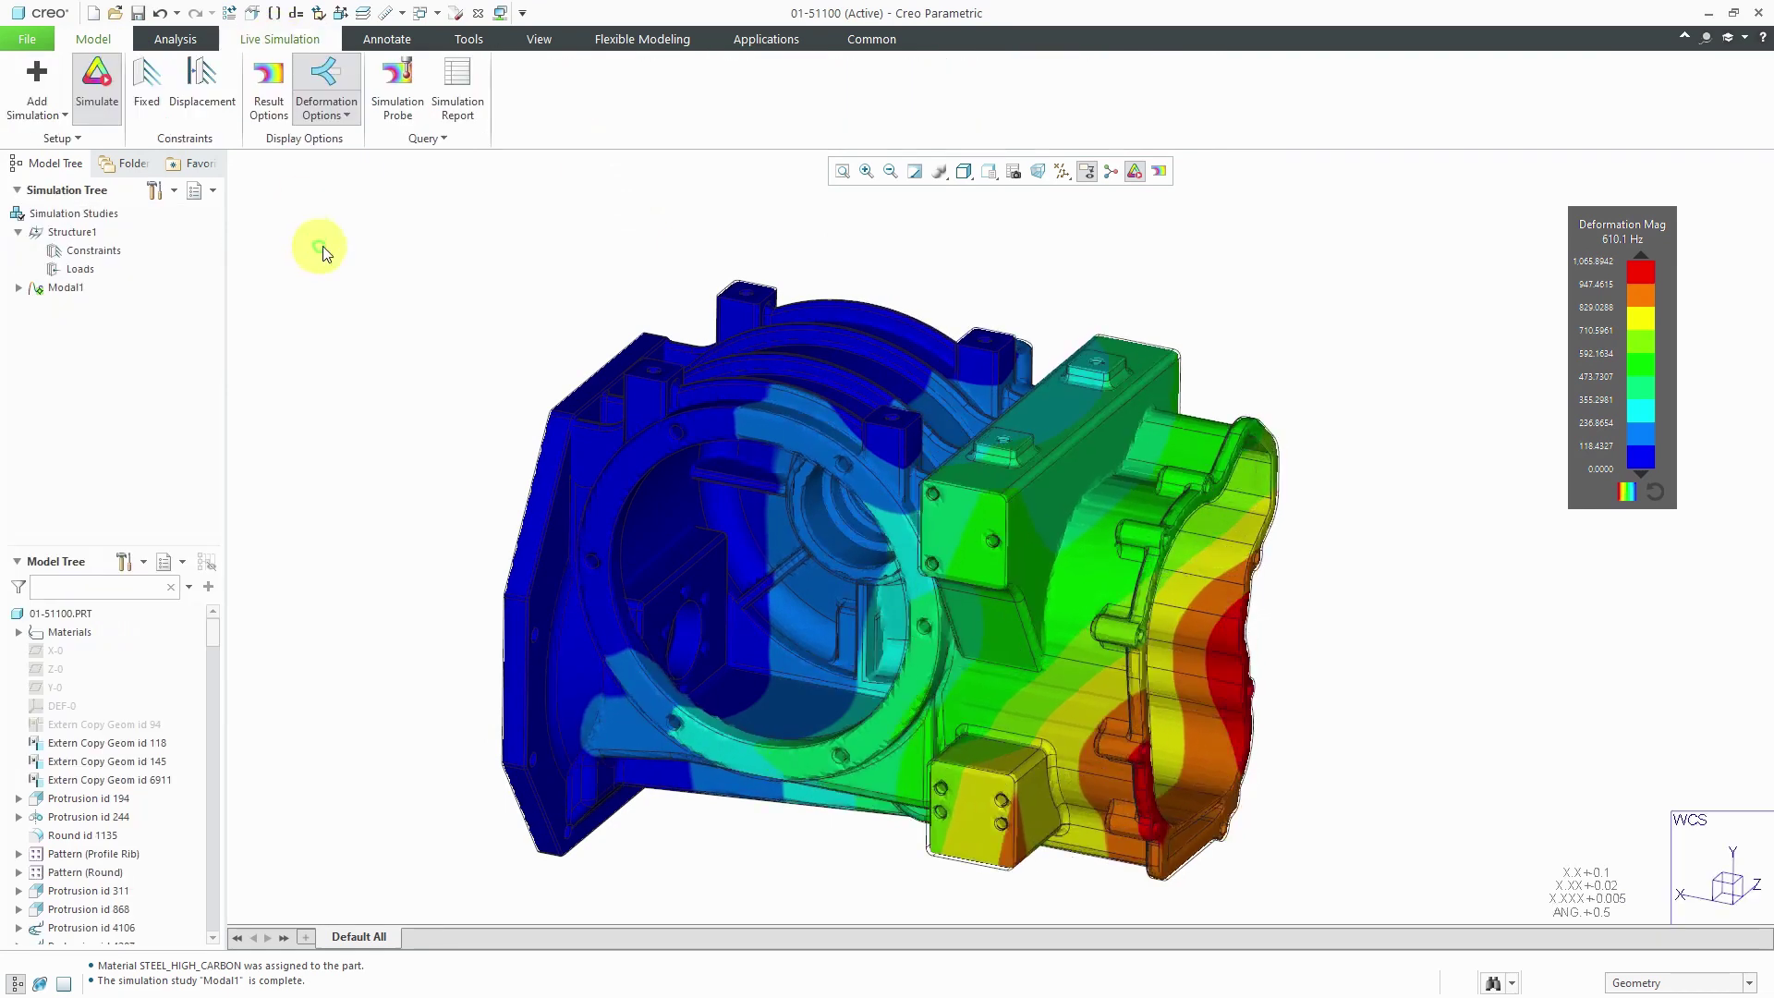
click(266, 92)
click(277, 199)
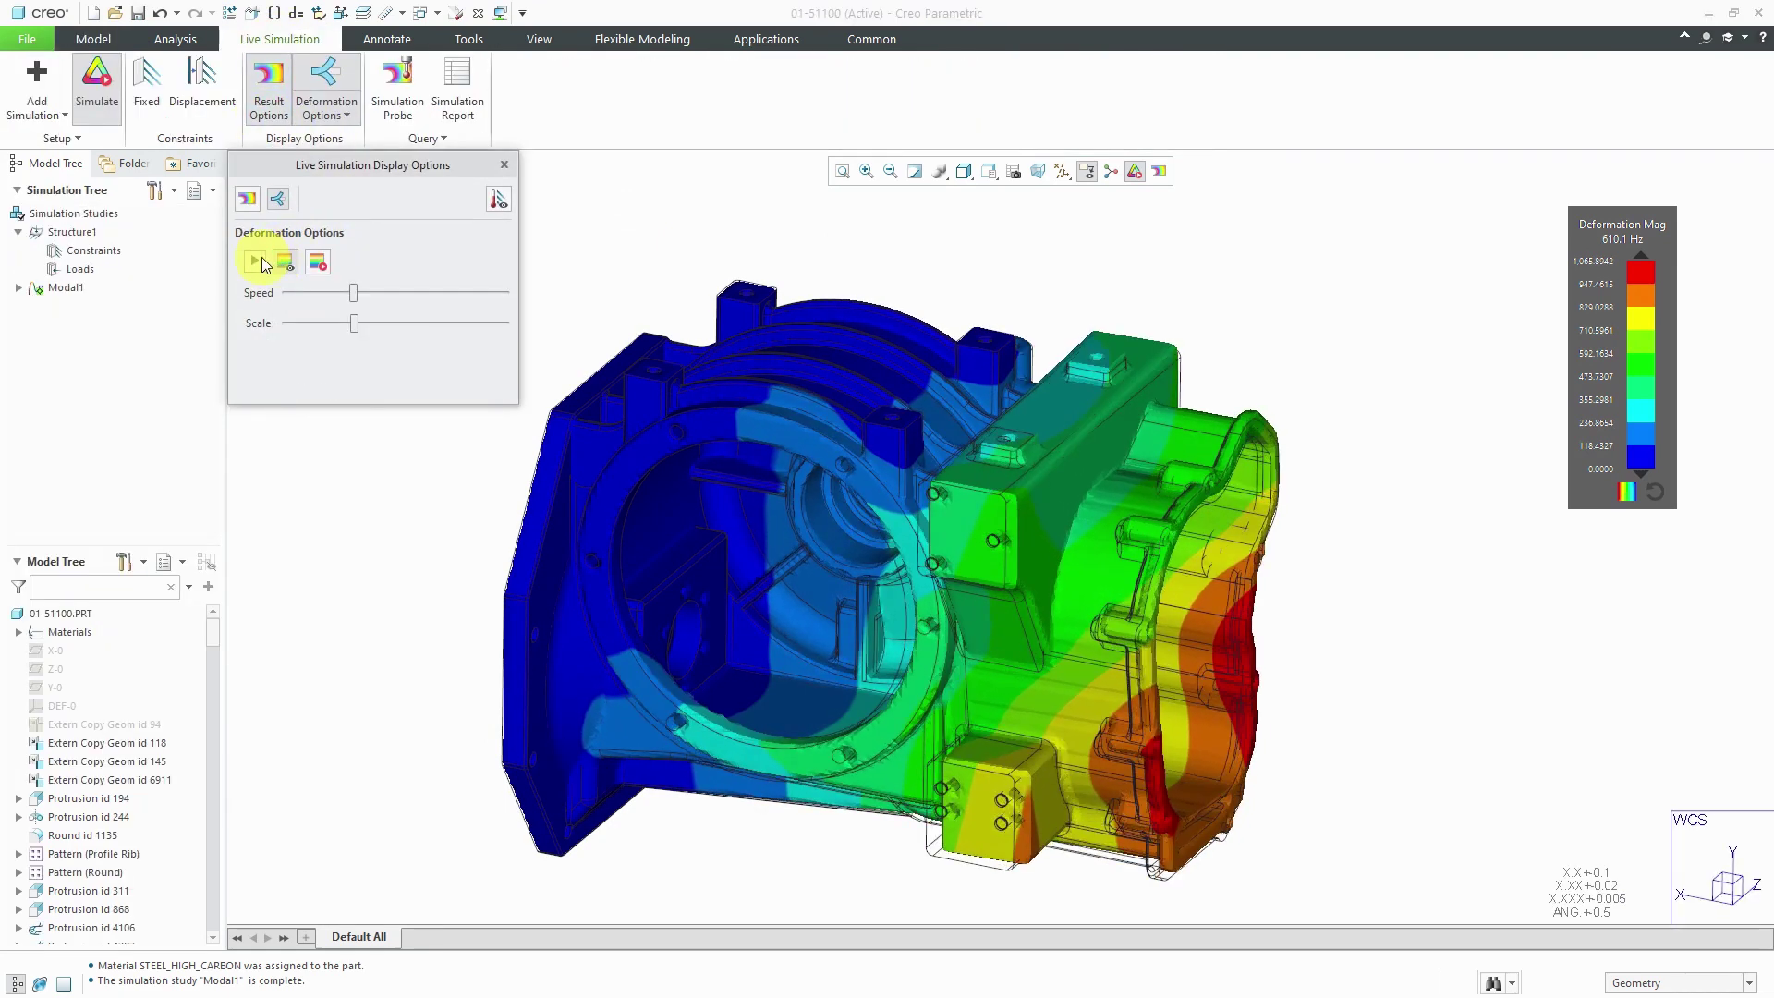
click(106, 92)
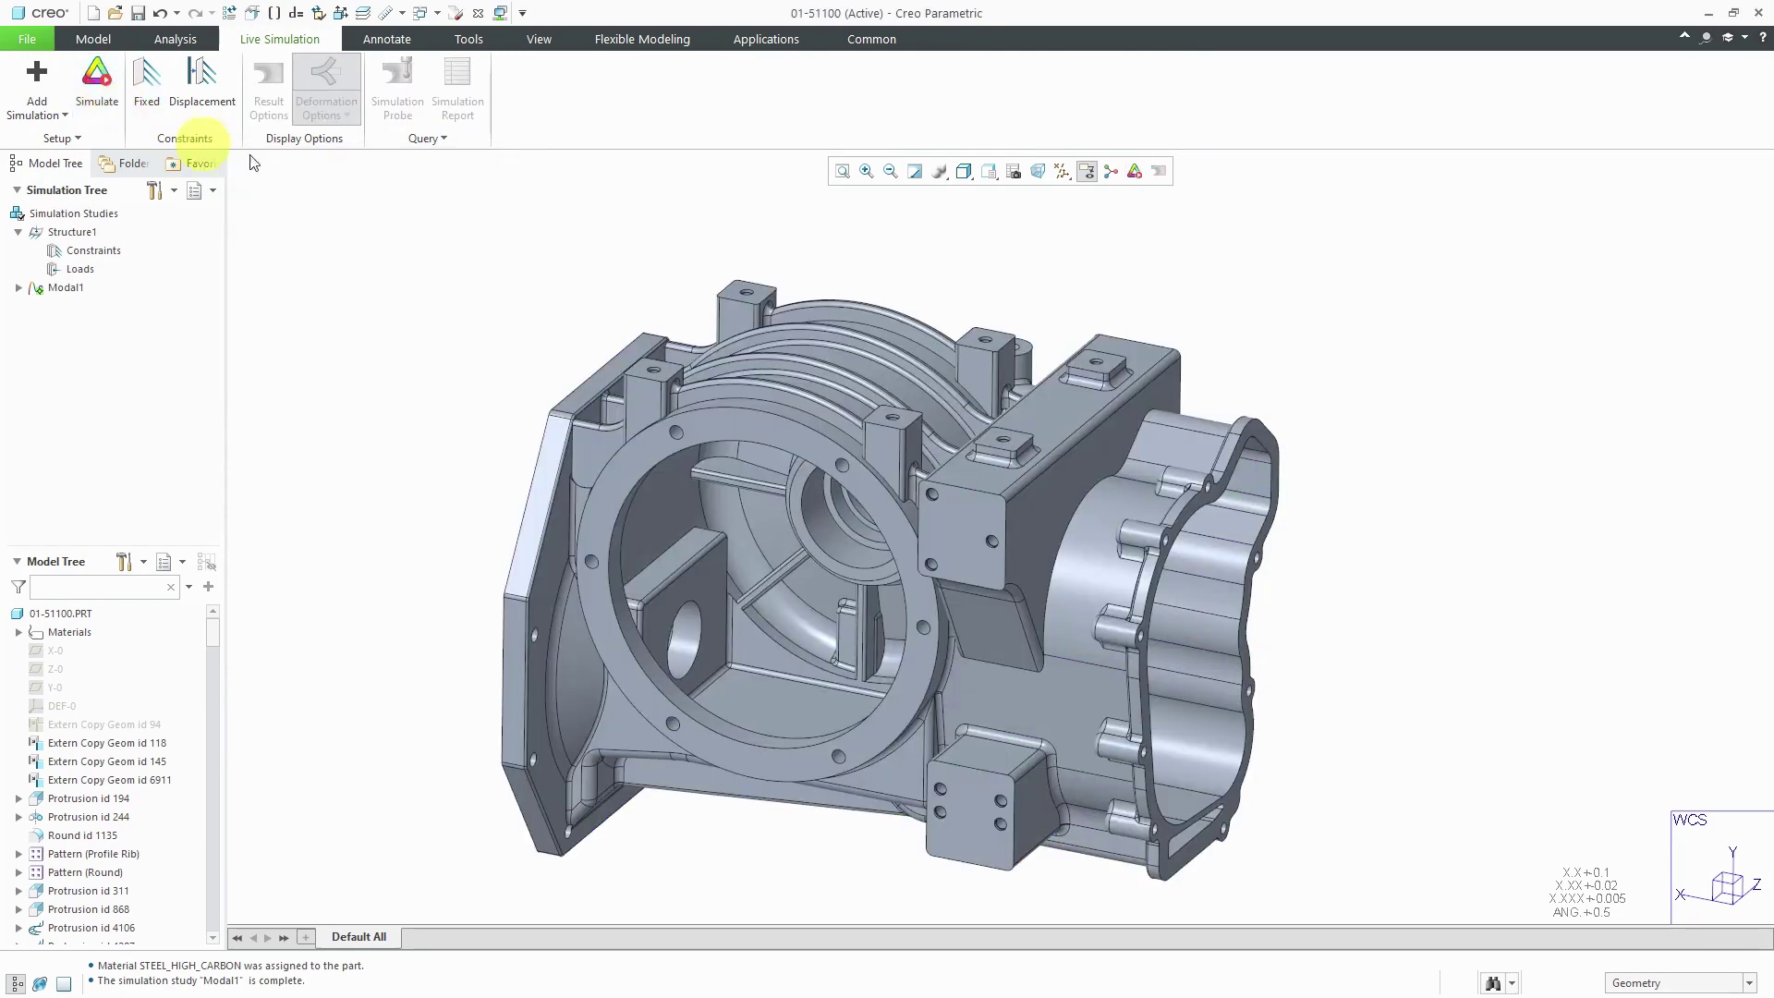
mouse_move(840, 301)
middle_down()
mouse_move(816, 273)
mouse_move(895, 302)
mouse_move(867, 293)
mouse_move(875, 269)
mouse_move(877, 295)
mouse_move(851, 297)
middle_up()
- Create datum plane DTM38 on the right block's side face at 0.00 offset and select it in the Model Tree
click(100, 40)
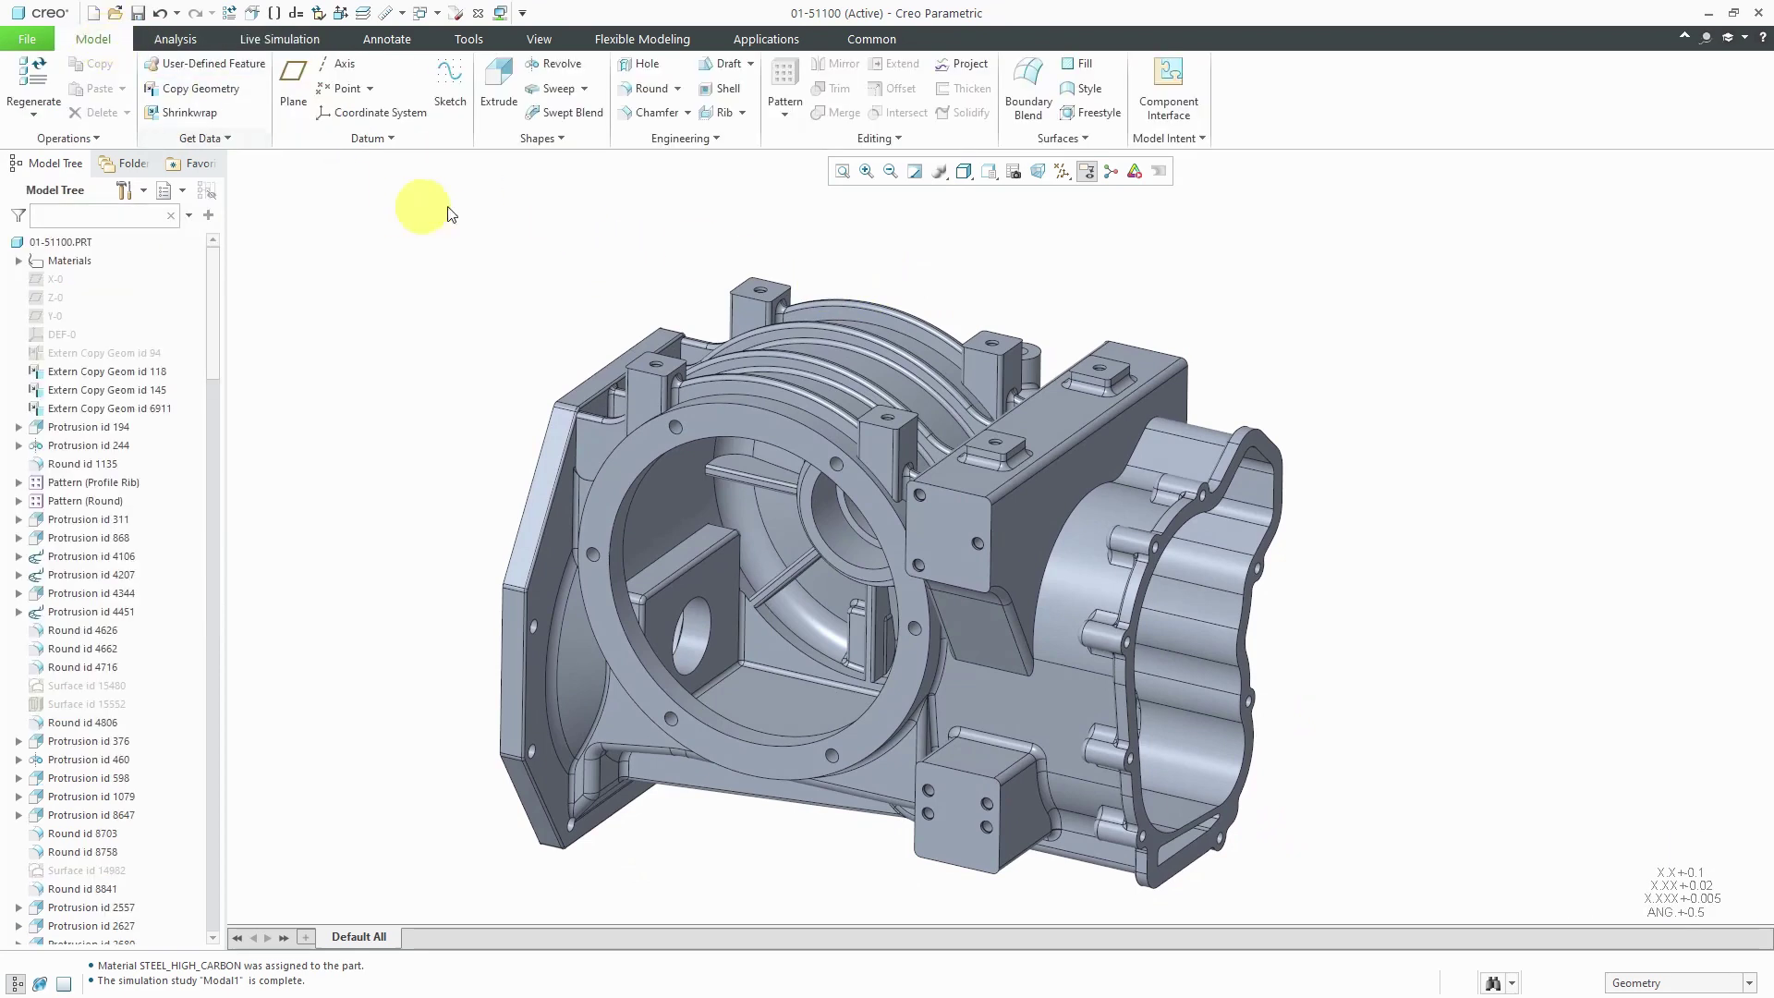
click(292, 85)
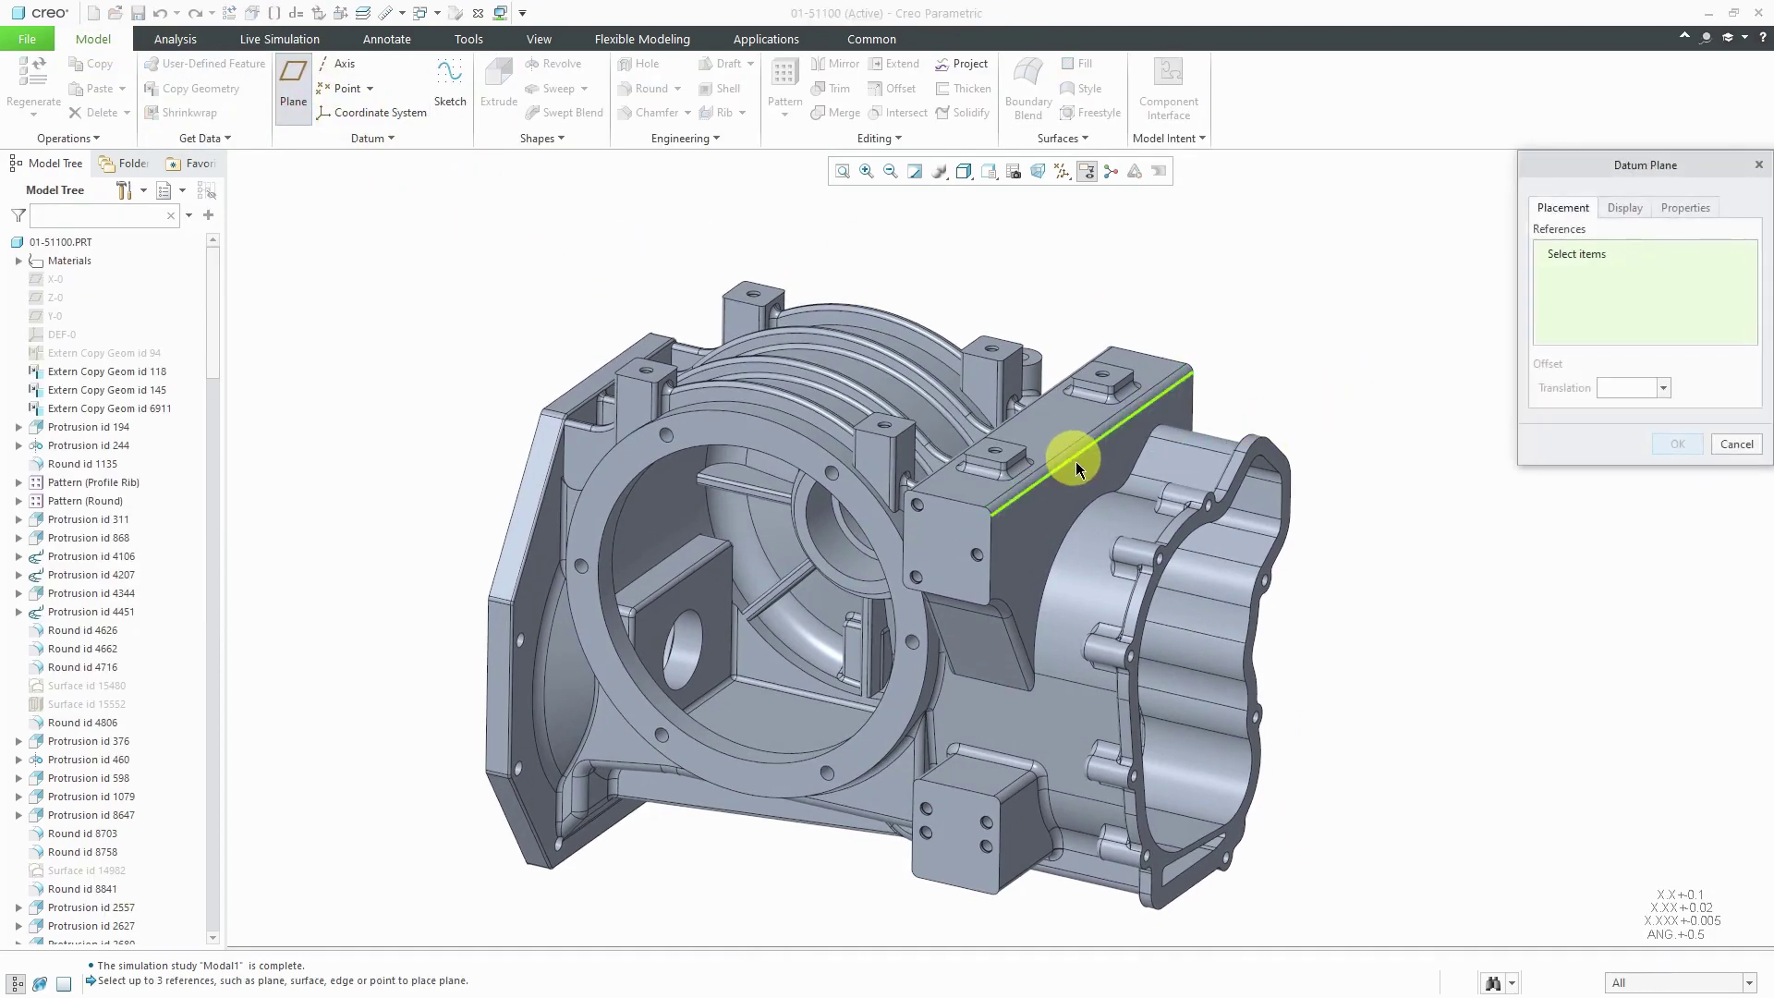
click(1078, 474)
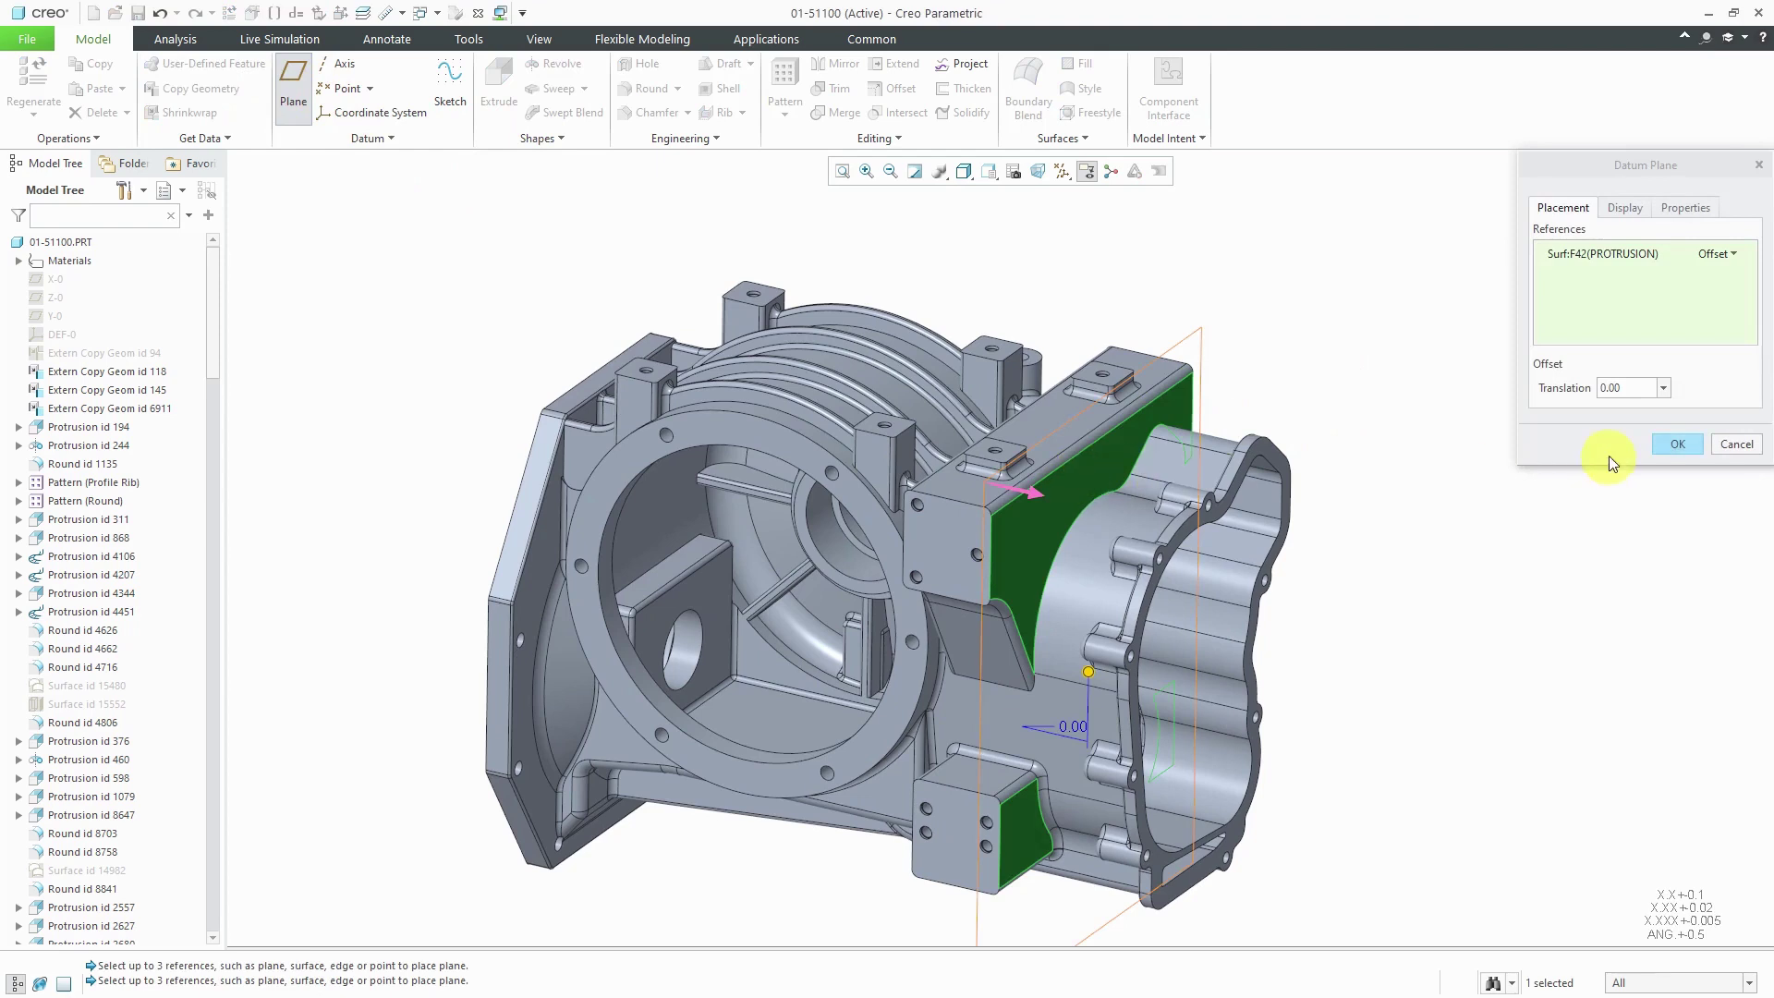
click(1678, 444)
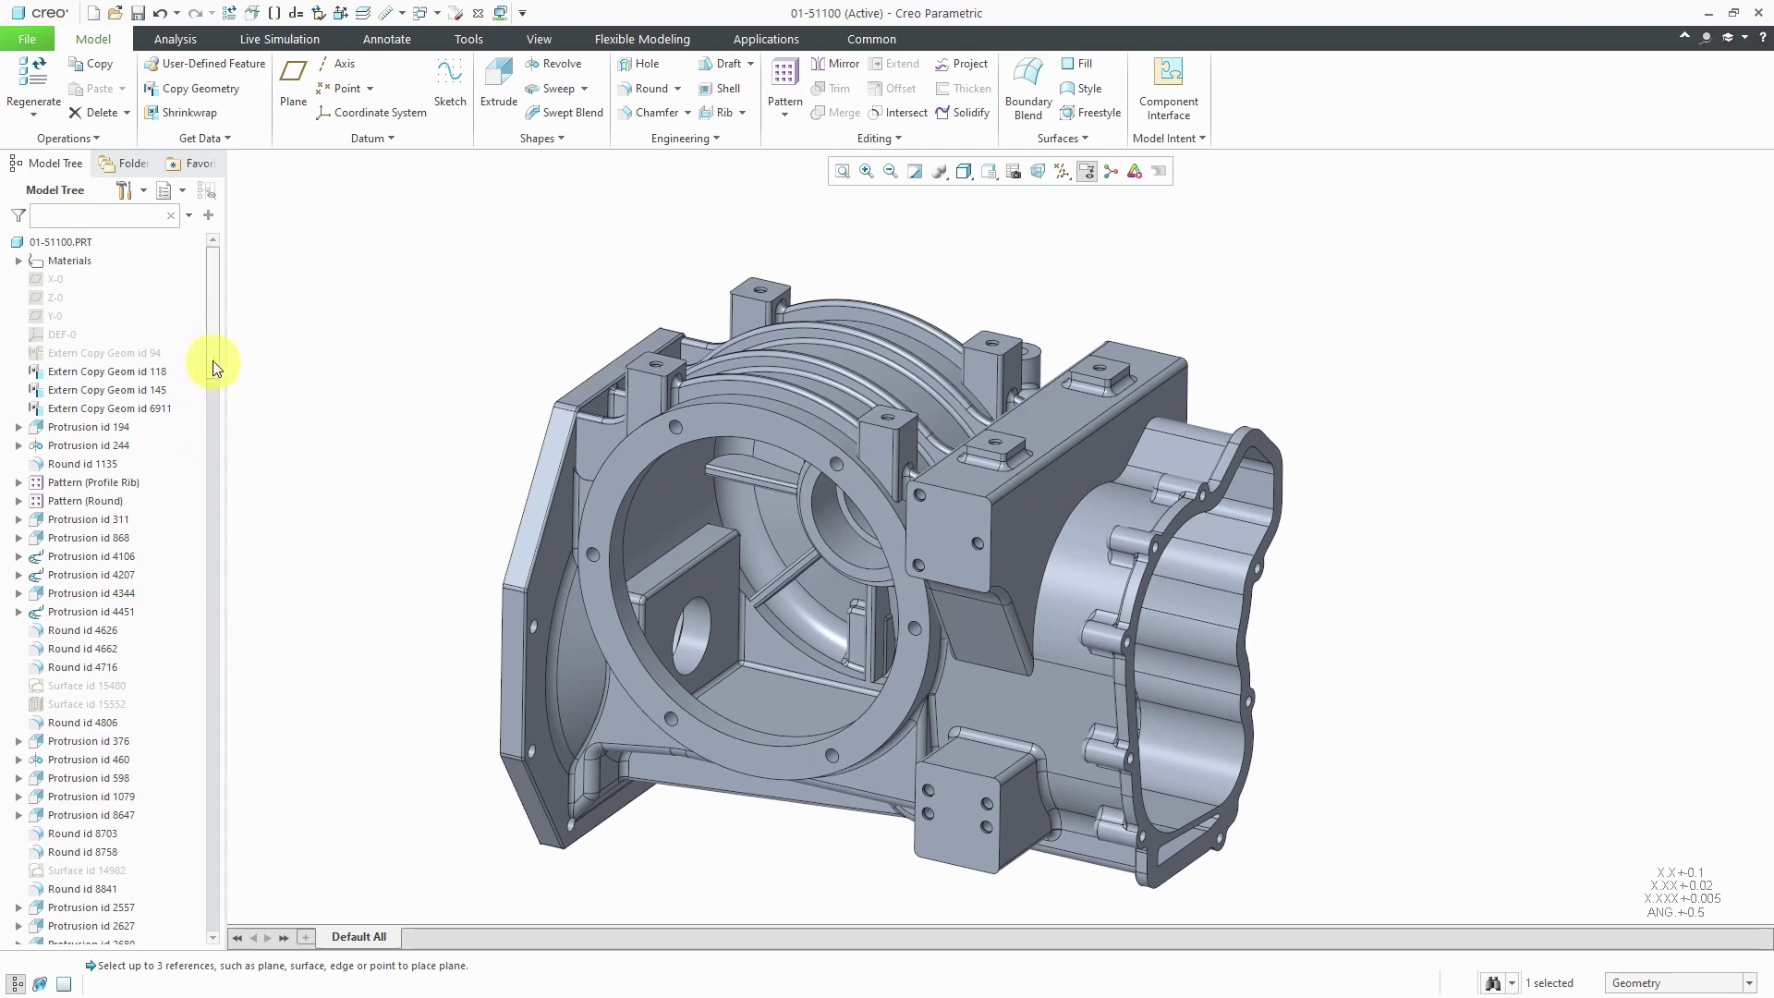
drag(214, 349, 246, 934)
click(66, 904)
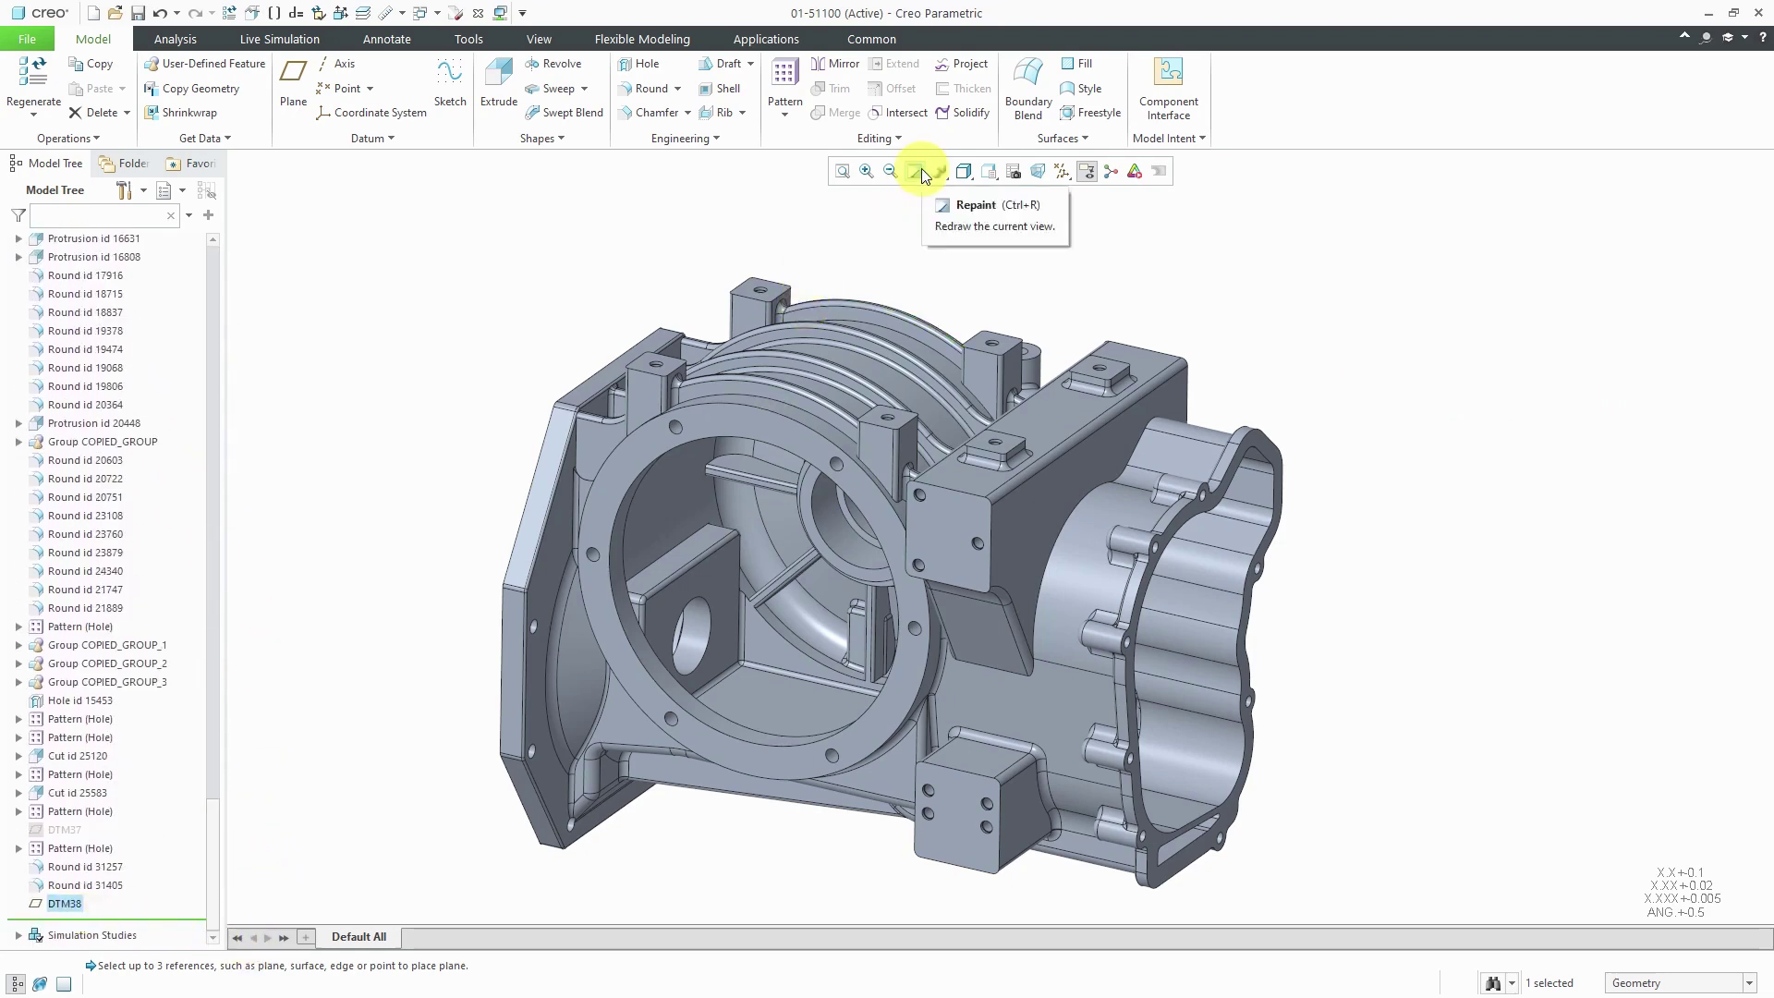
- Add a Solidify cut at DTM38 that removes material from the housing's right-hand end
click(970, 116)
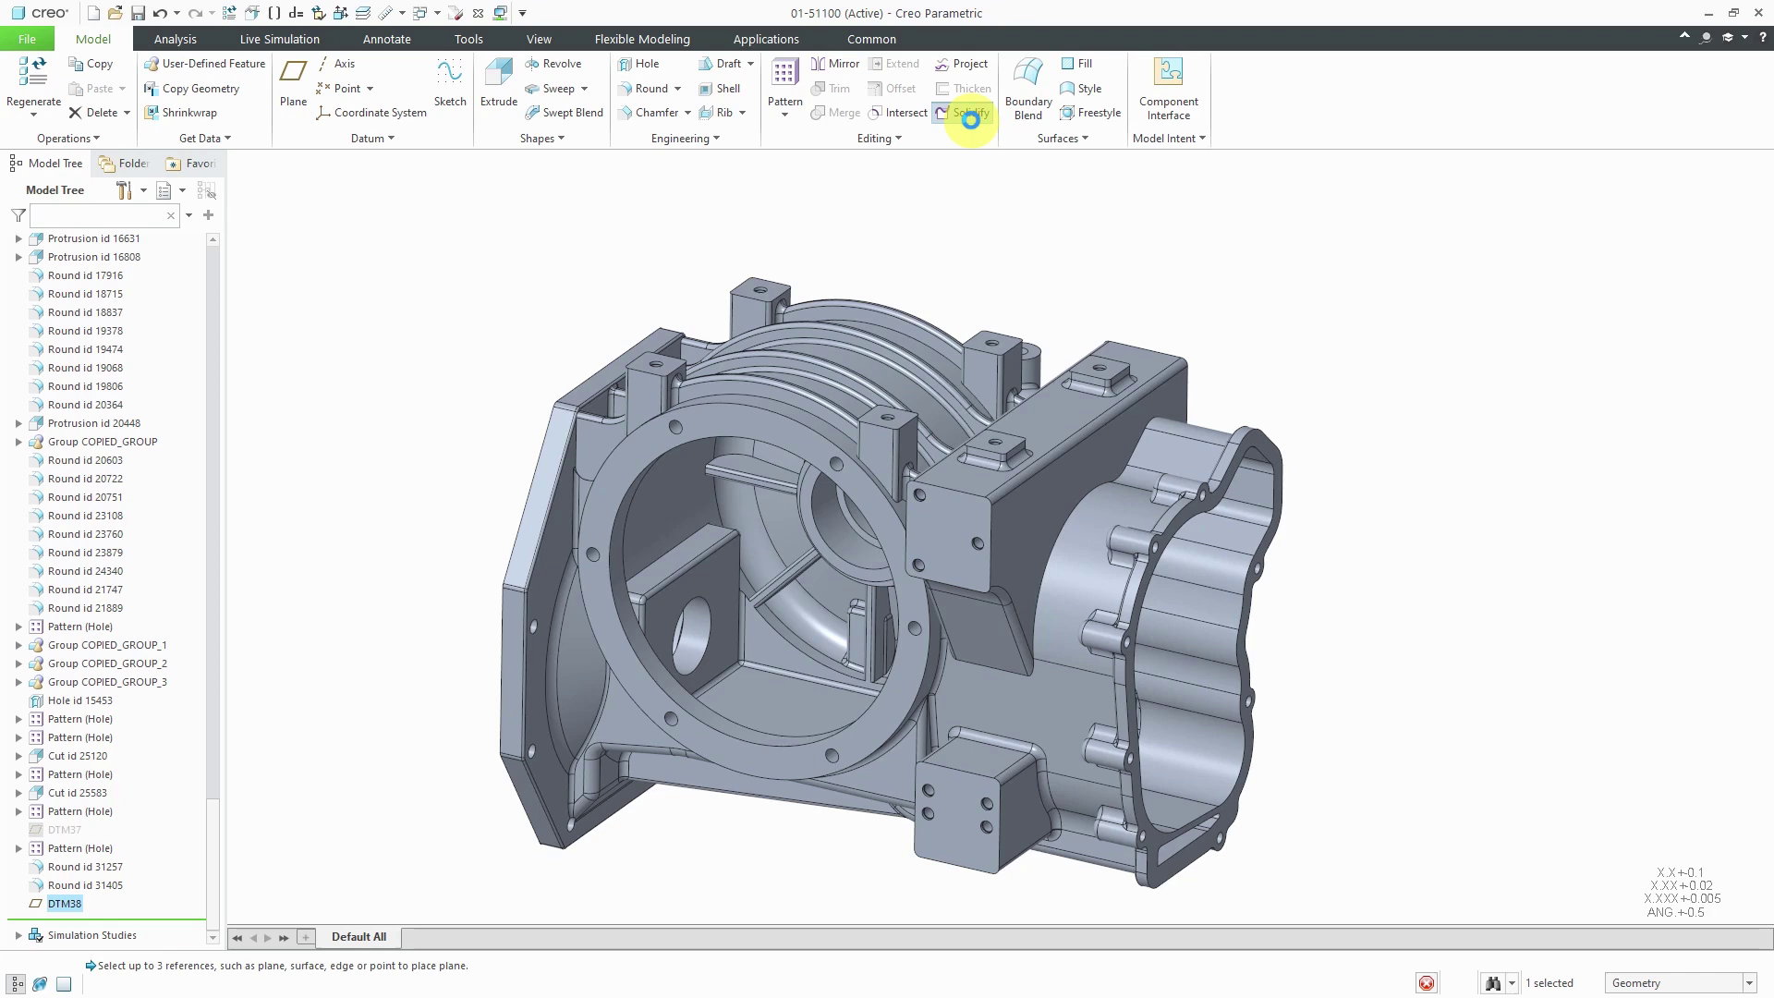
click(970, 113)
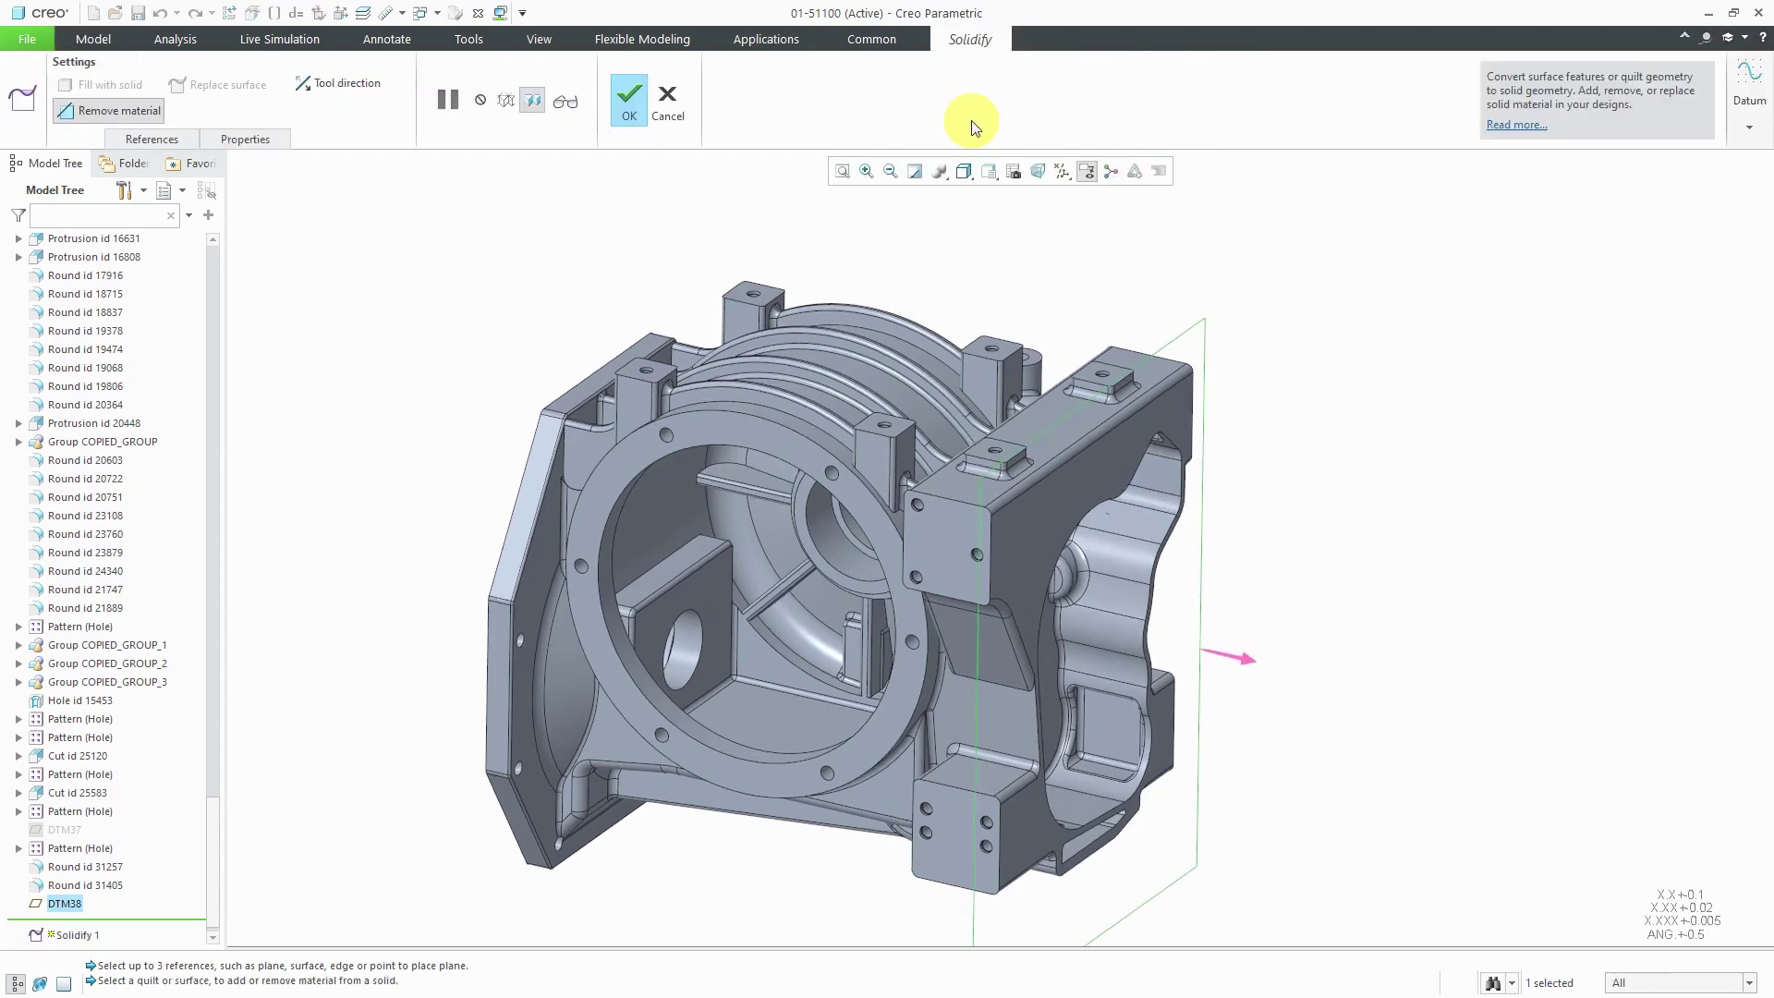
click(635, 109)
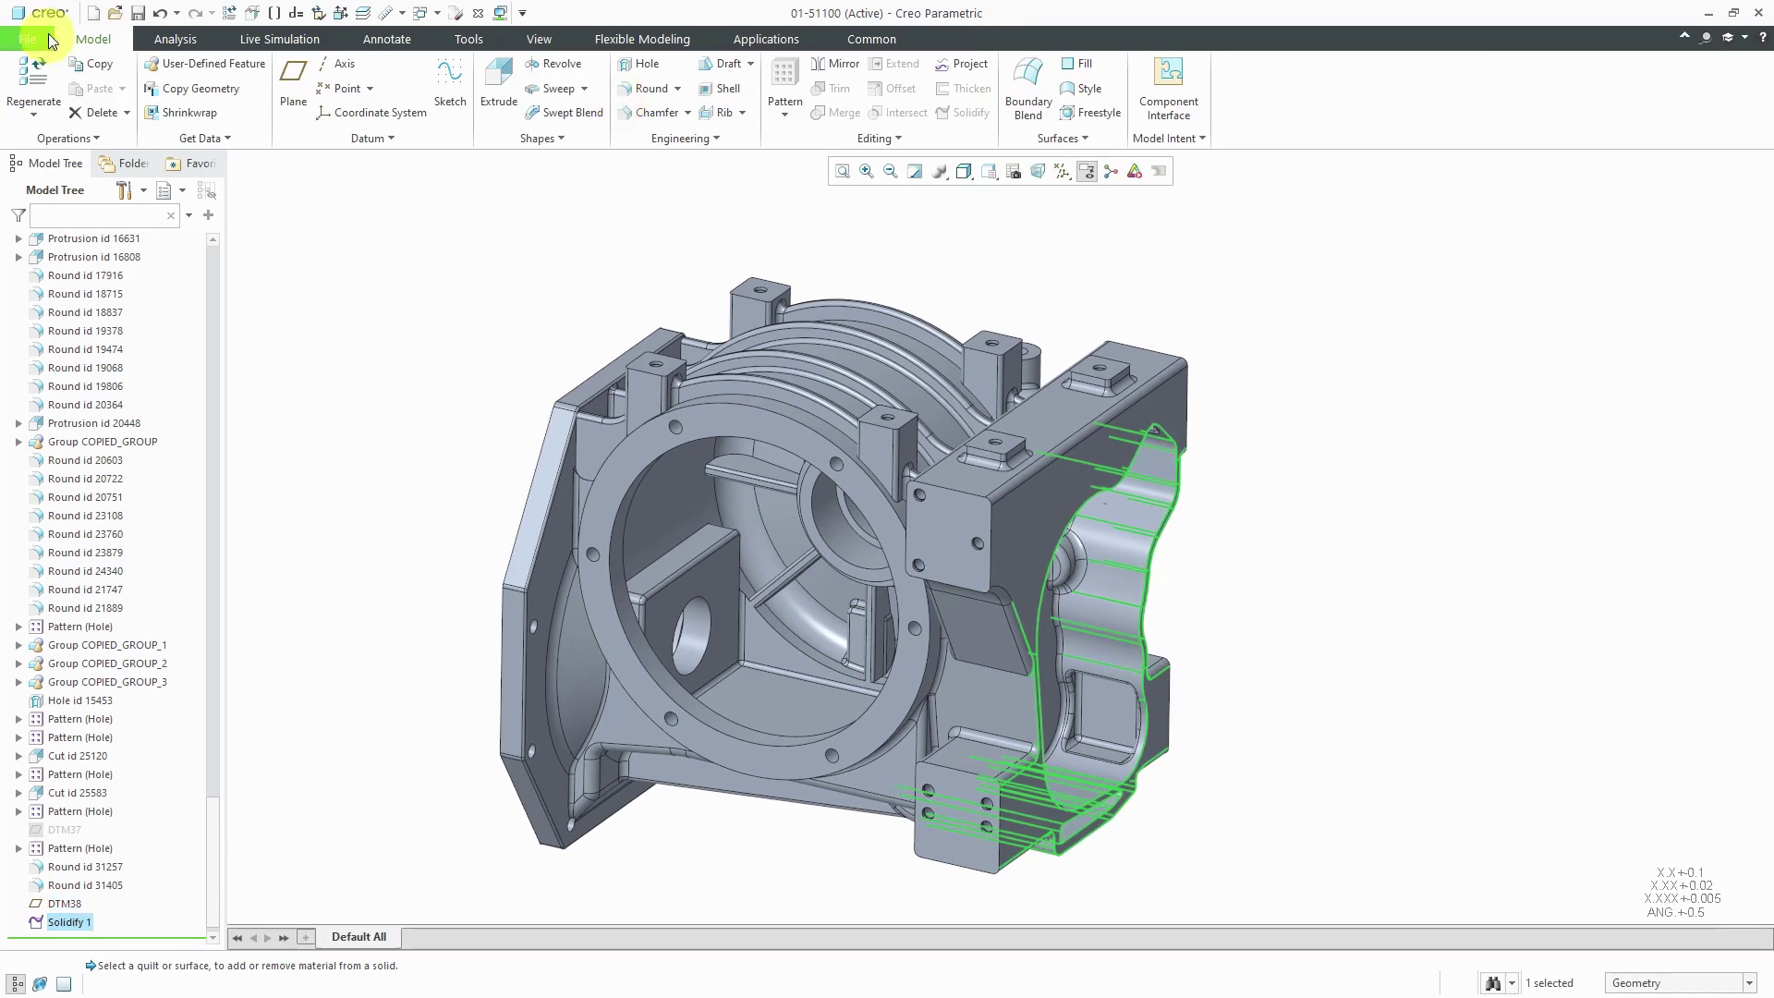
- Run the live modal simulation on the trimmed housing, giving a 742.3 Hz mode
click(287, 38)
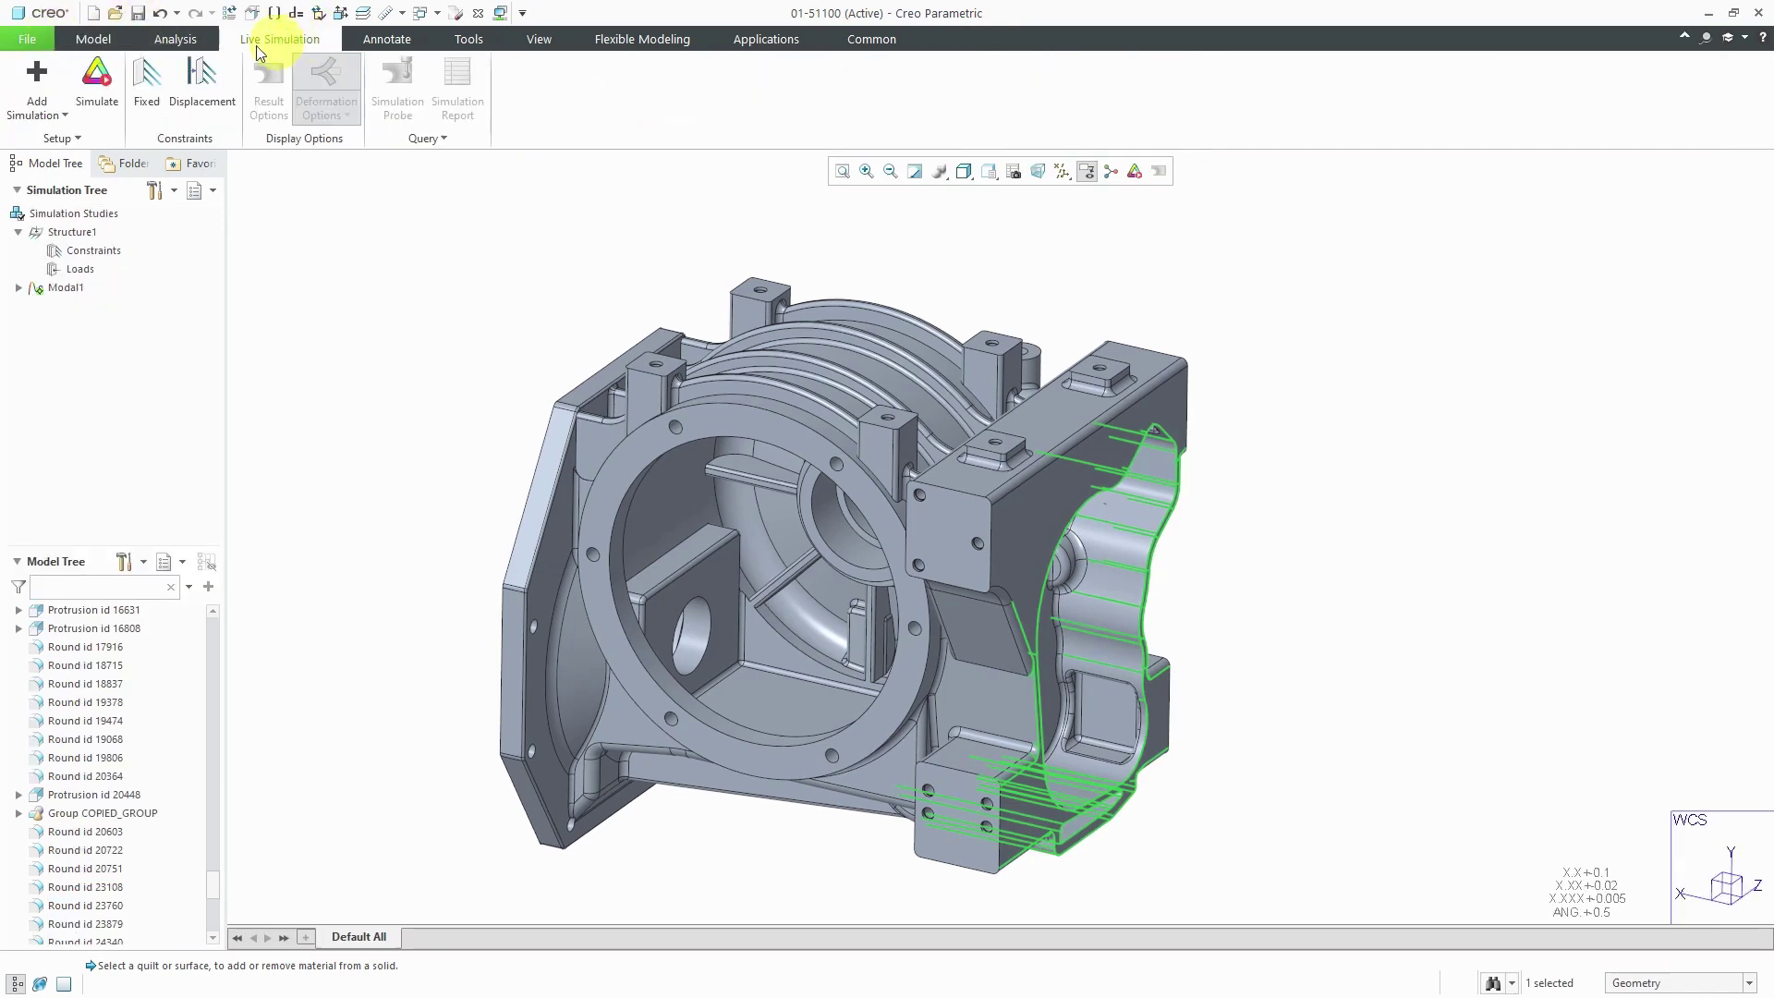
click(96, 74)
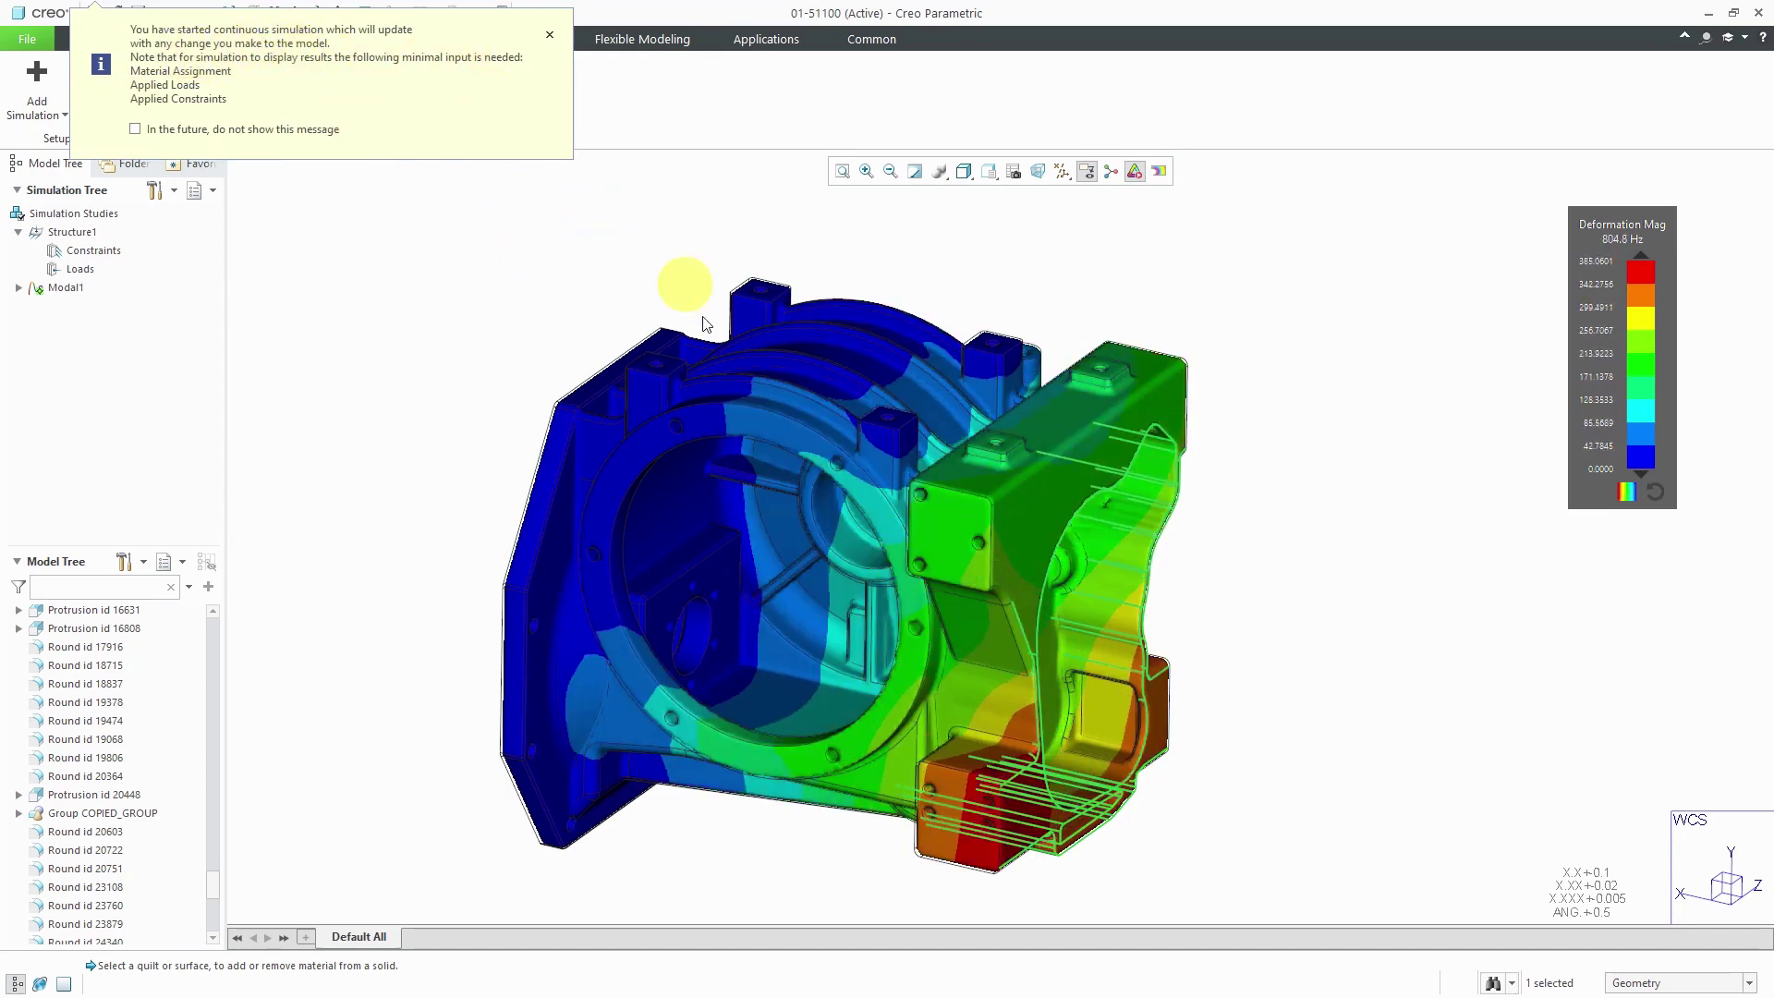
click(551, 37)
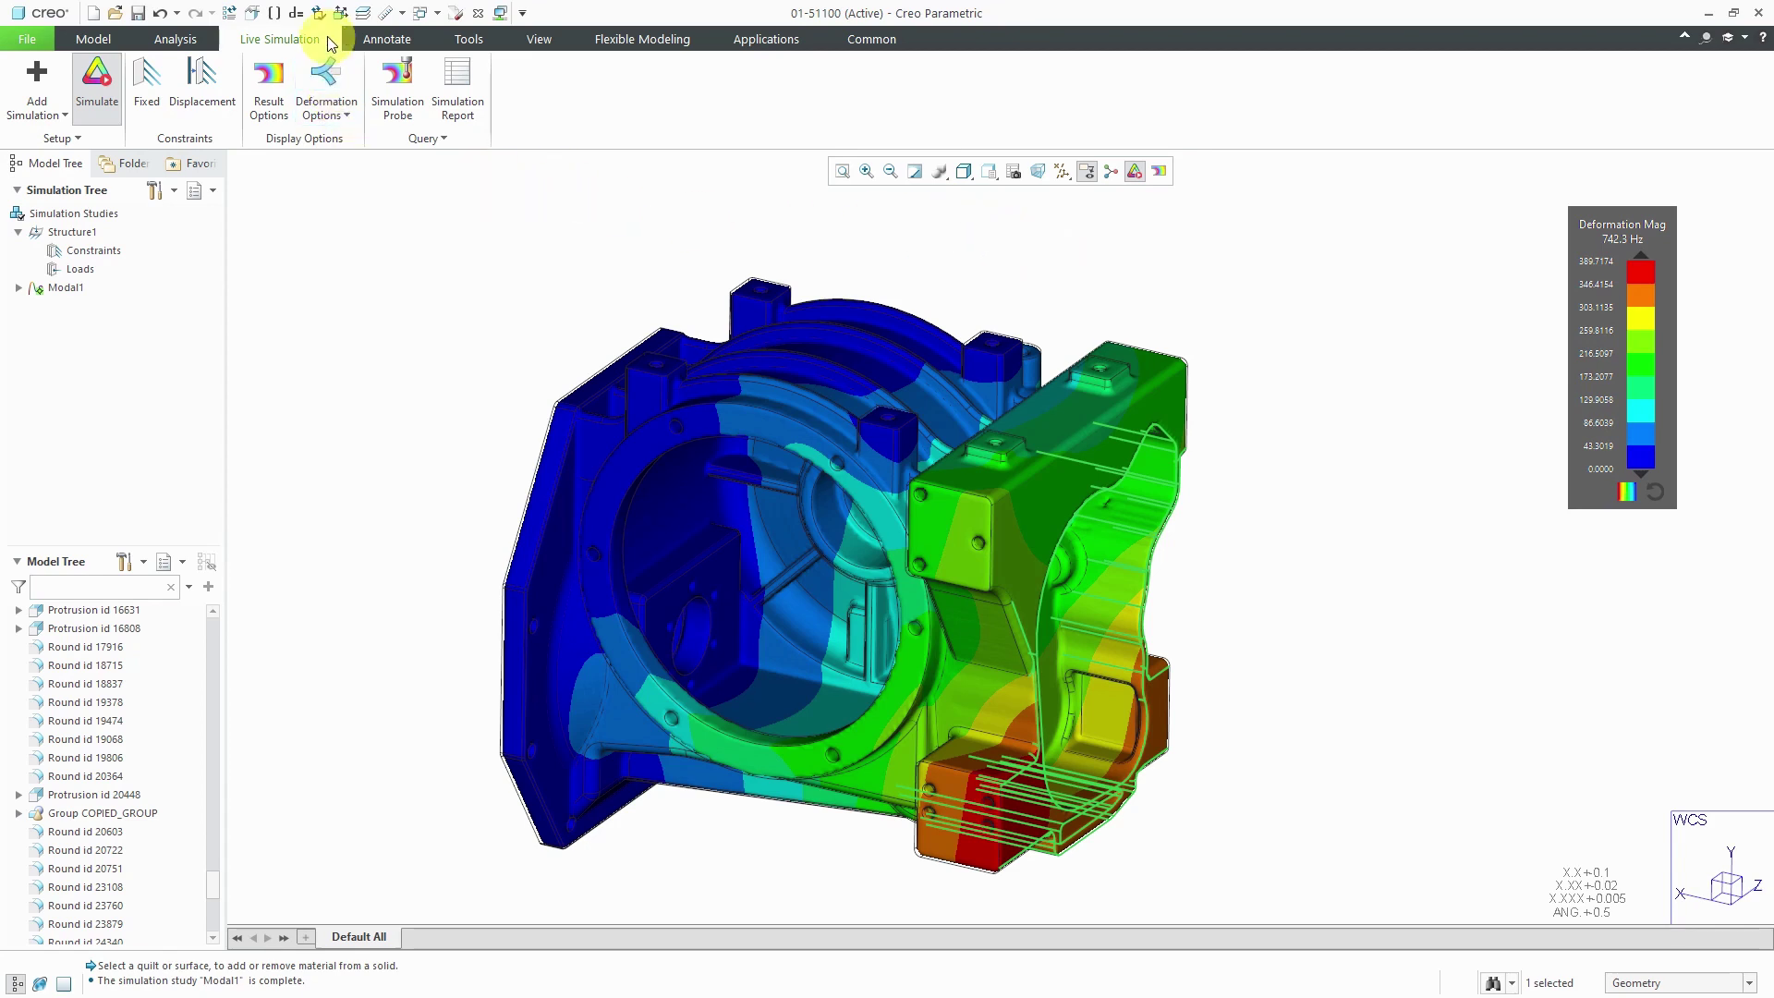
- Replace STEEL_HIGH_CARBON with ALUMINUM_WROUGHT from the Non-ferrous_metals library in Model Properties
click(251, 19)
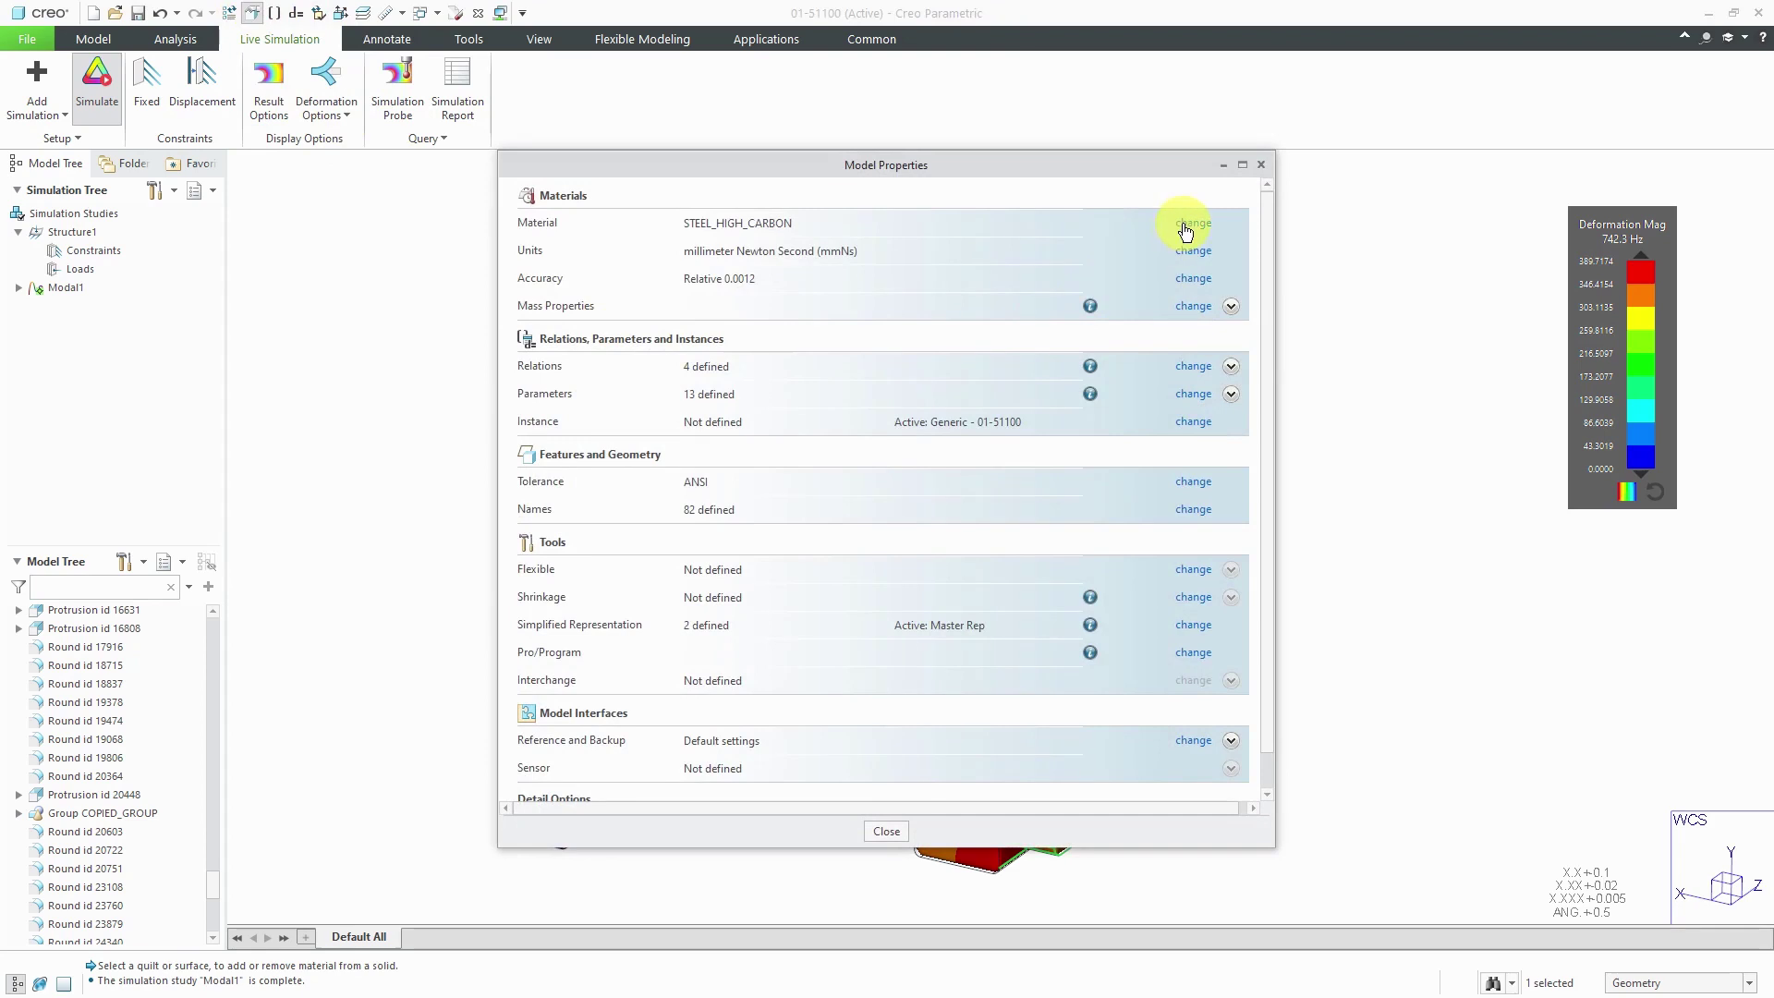
click(1188, 224)
double_click(923, 269)
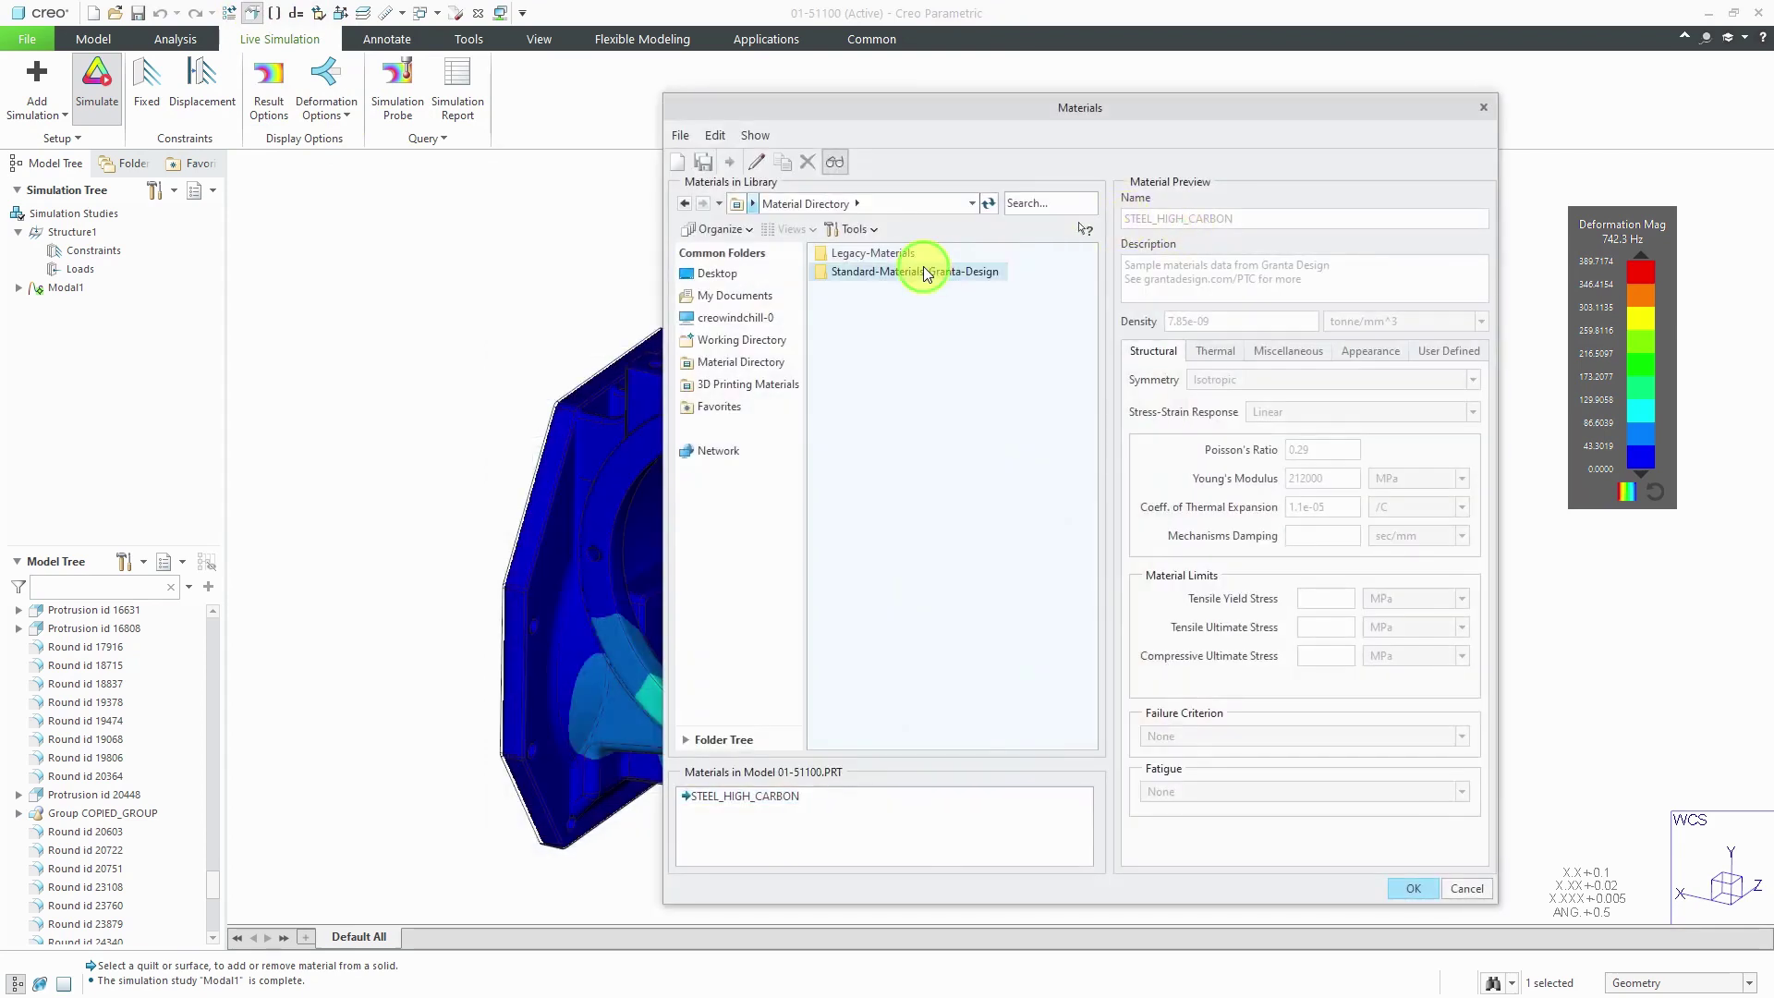
double_click(928, 348)
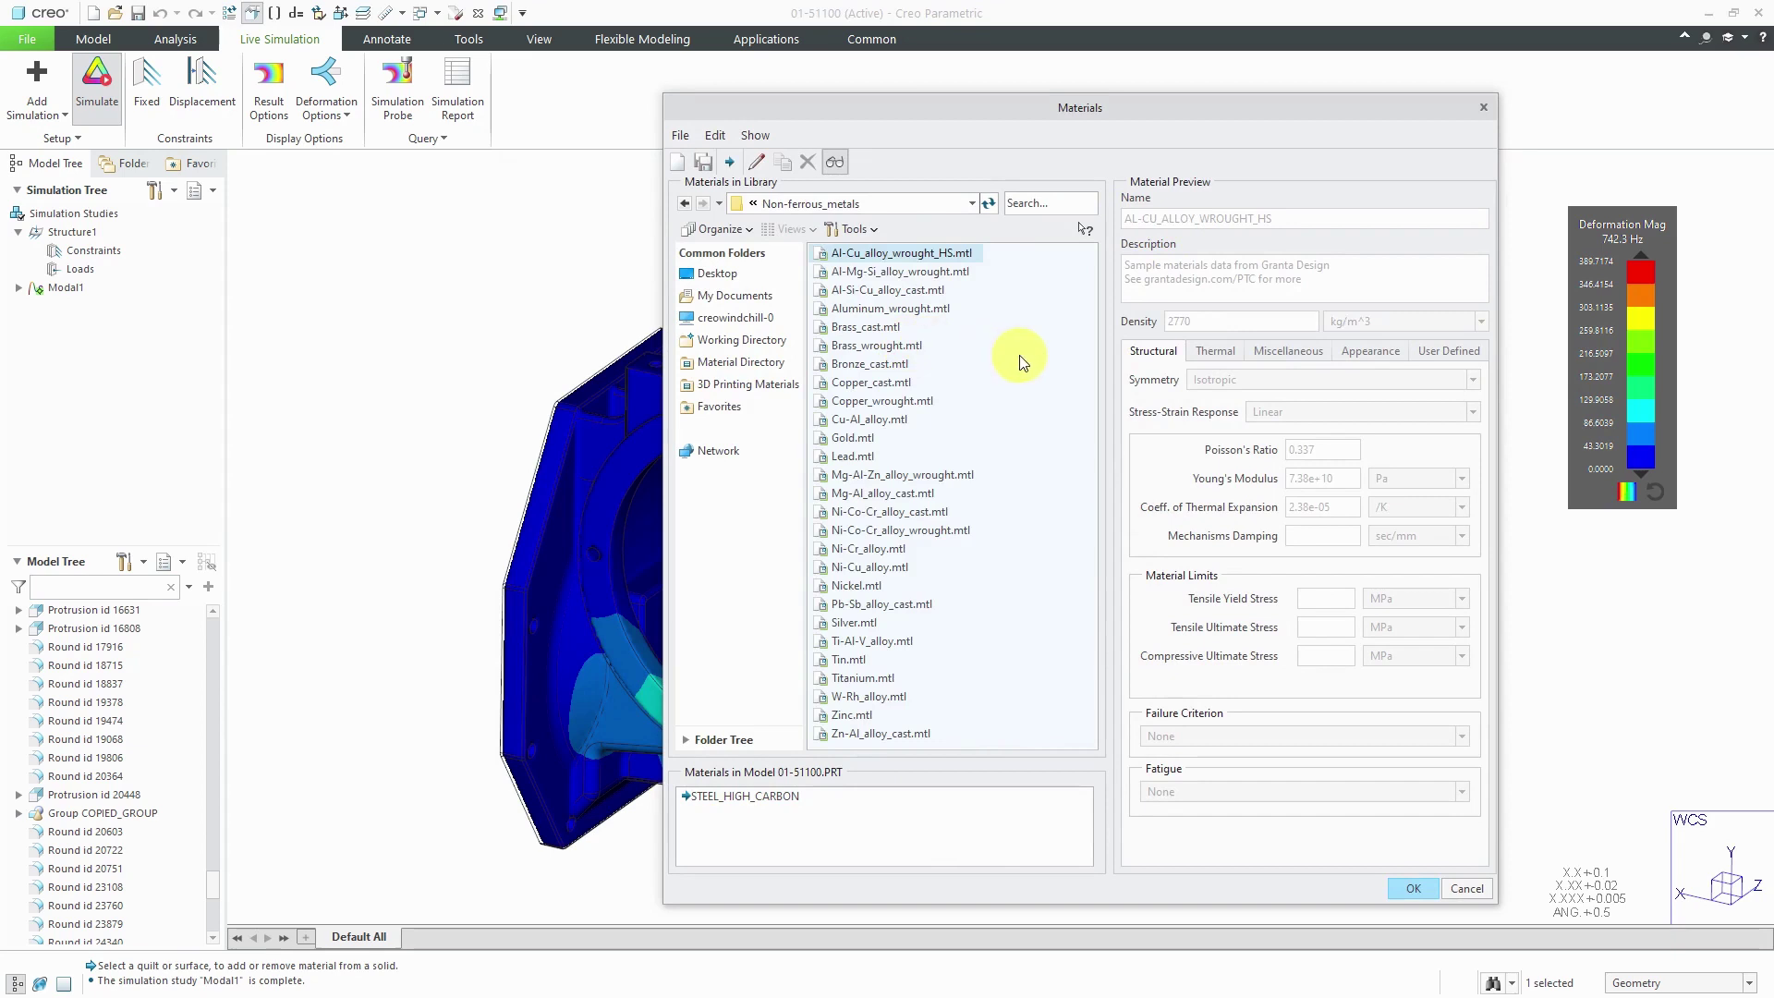
right_click(931, 310)
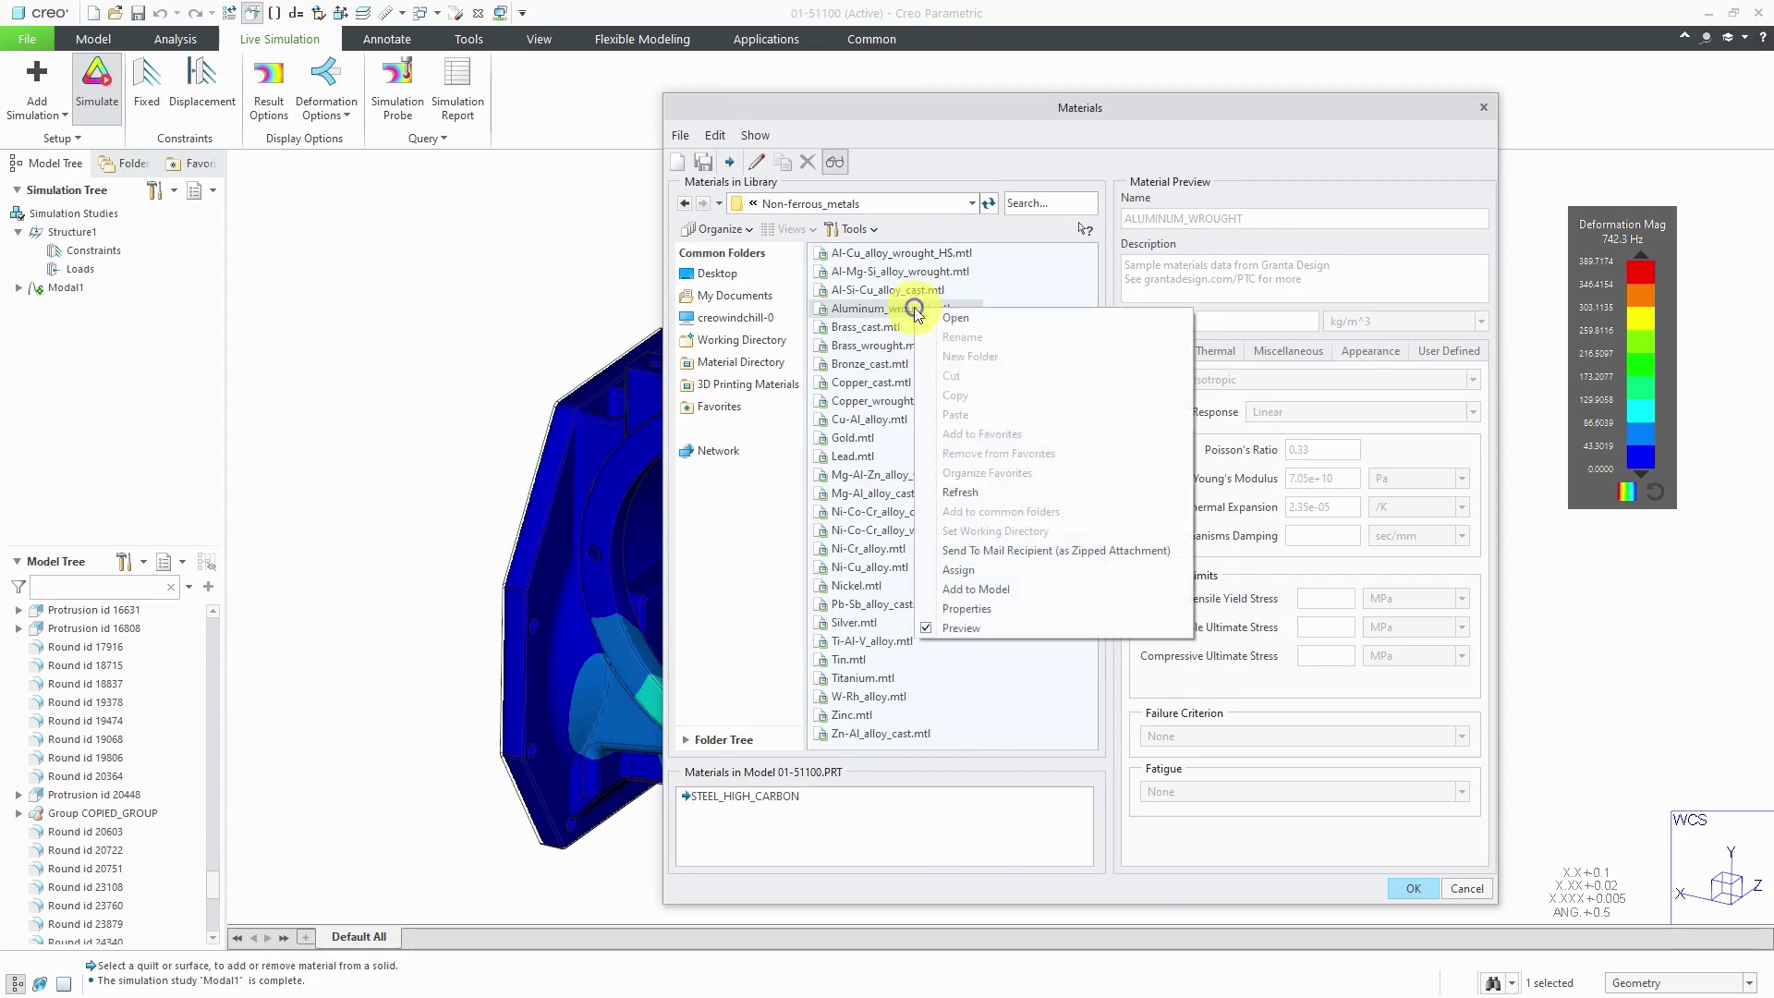
click(981, 570)
click(955, 543)
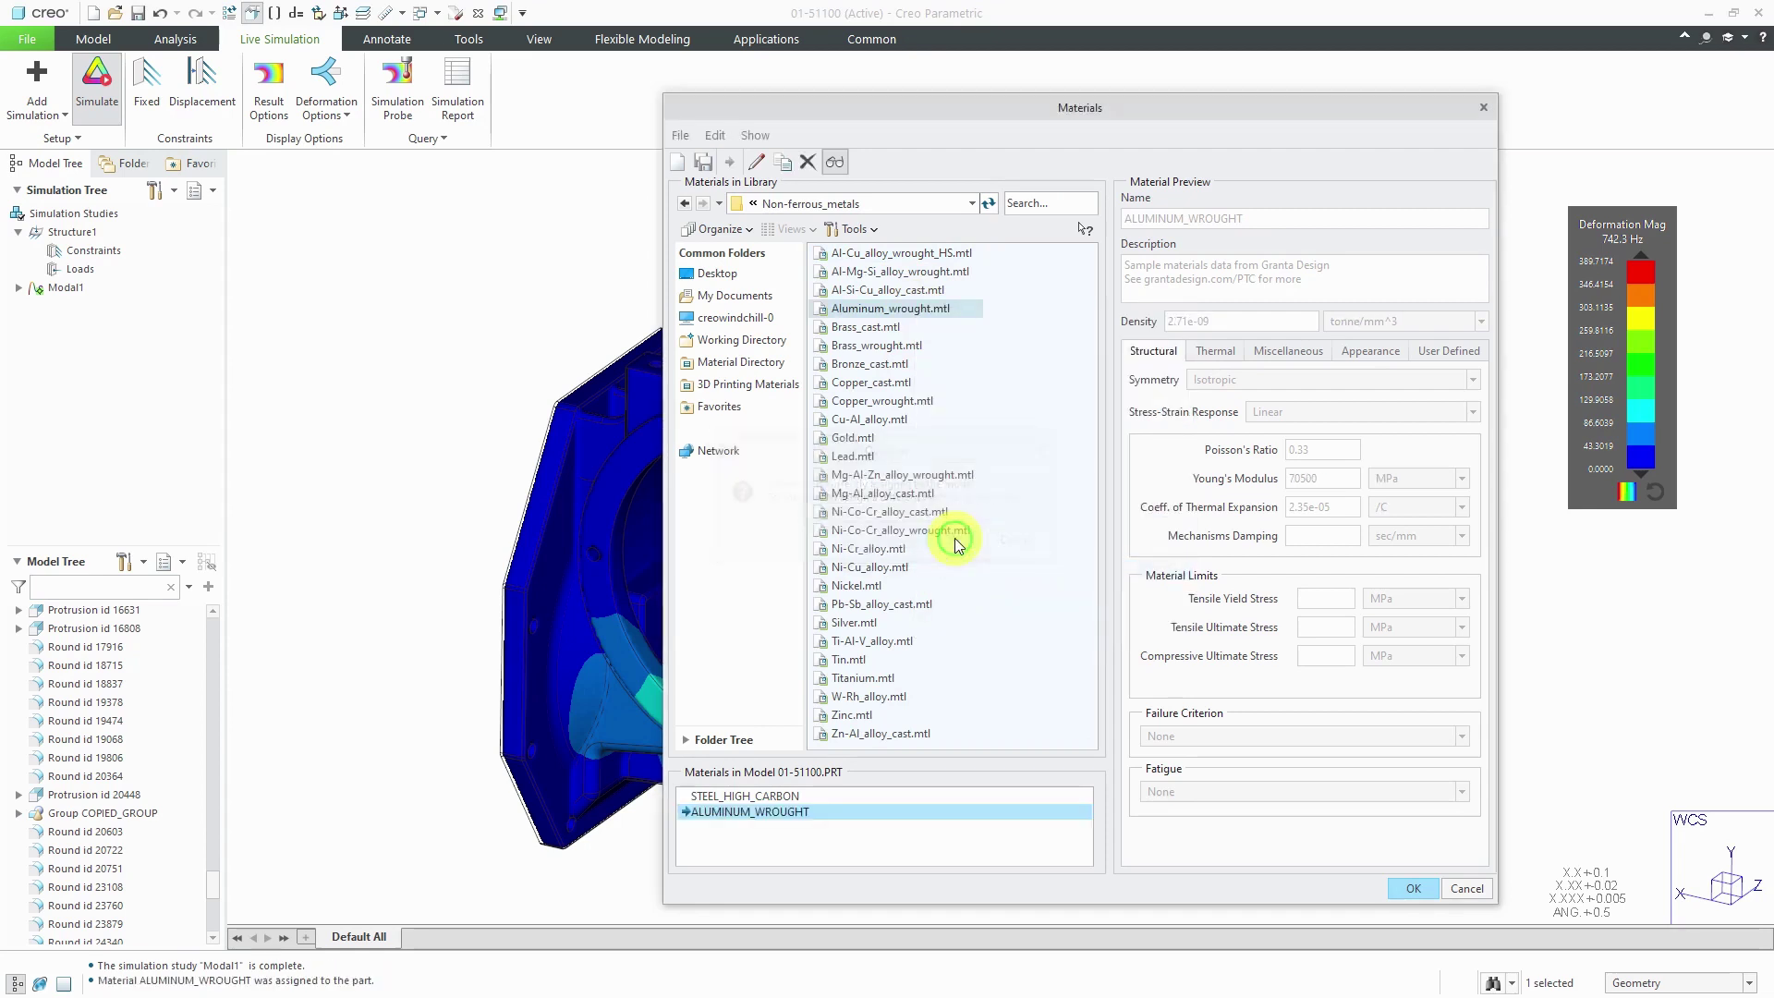
click(1409, 889)
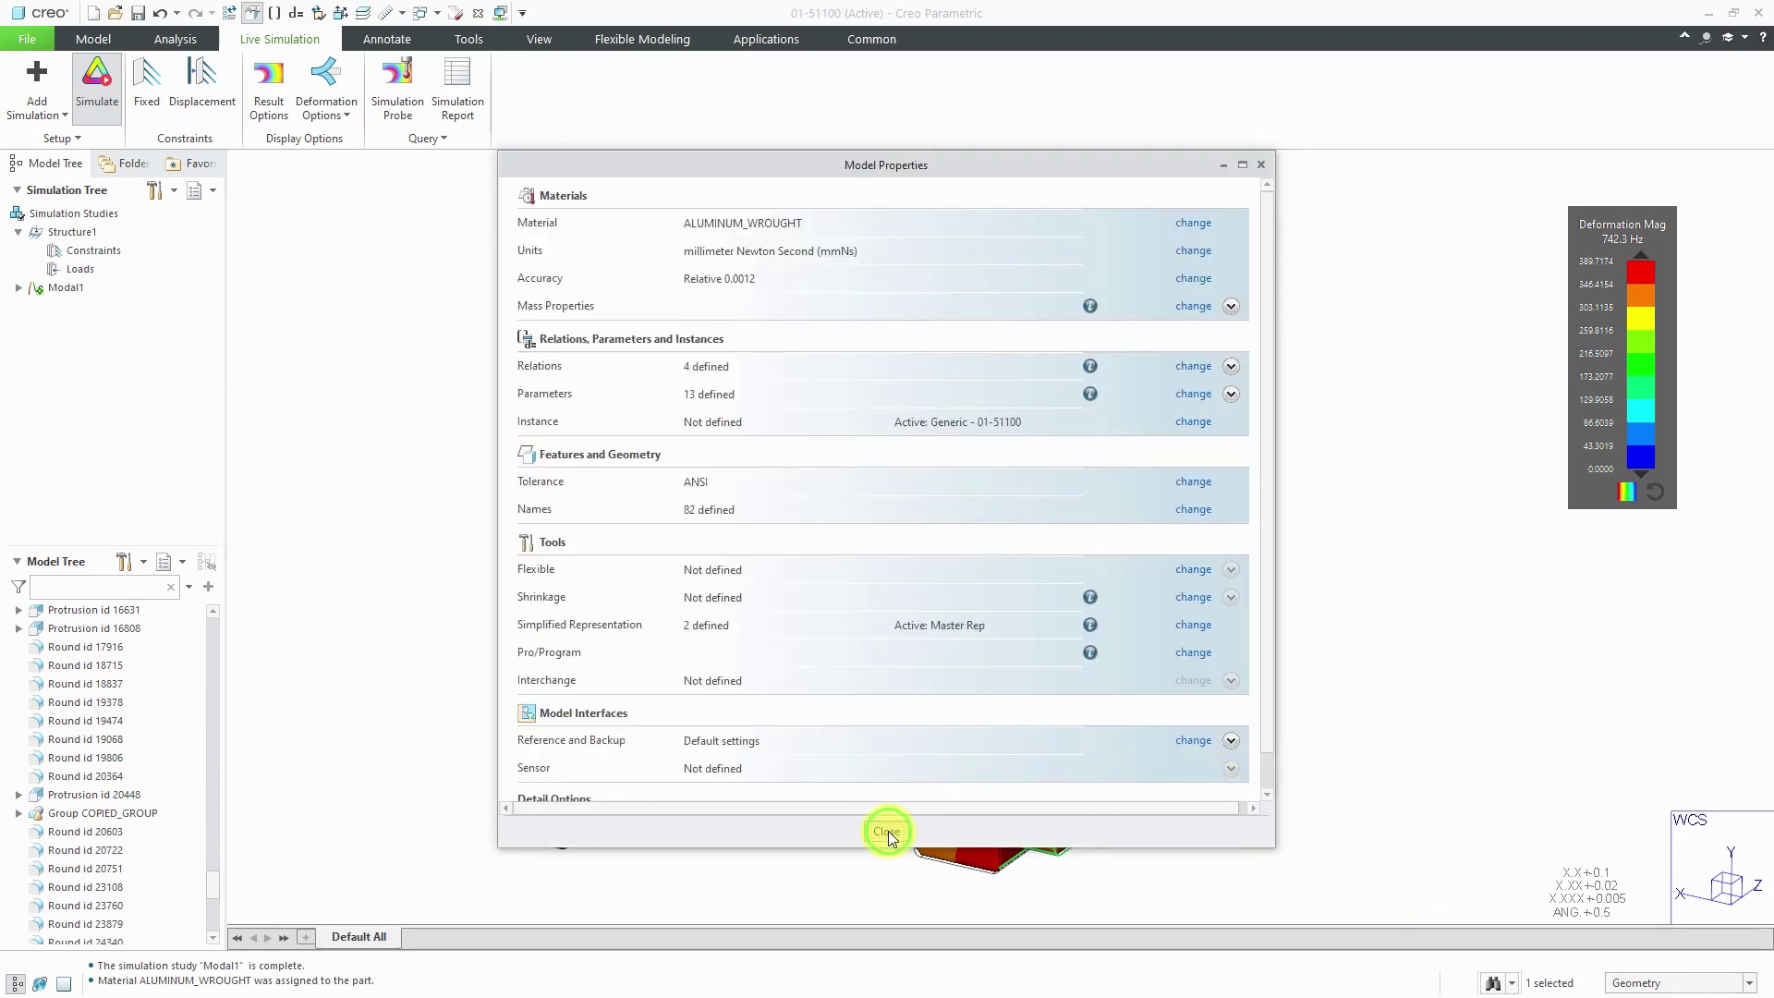
click(889, 830)
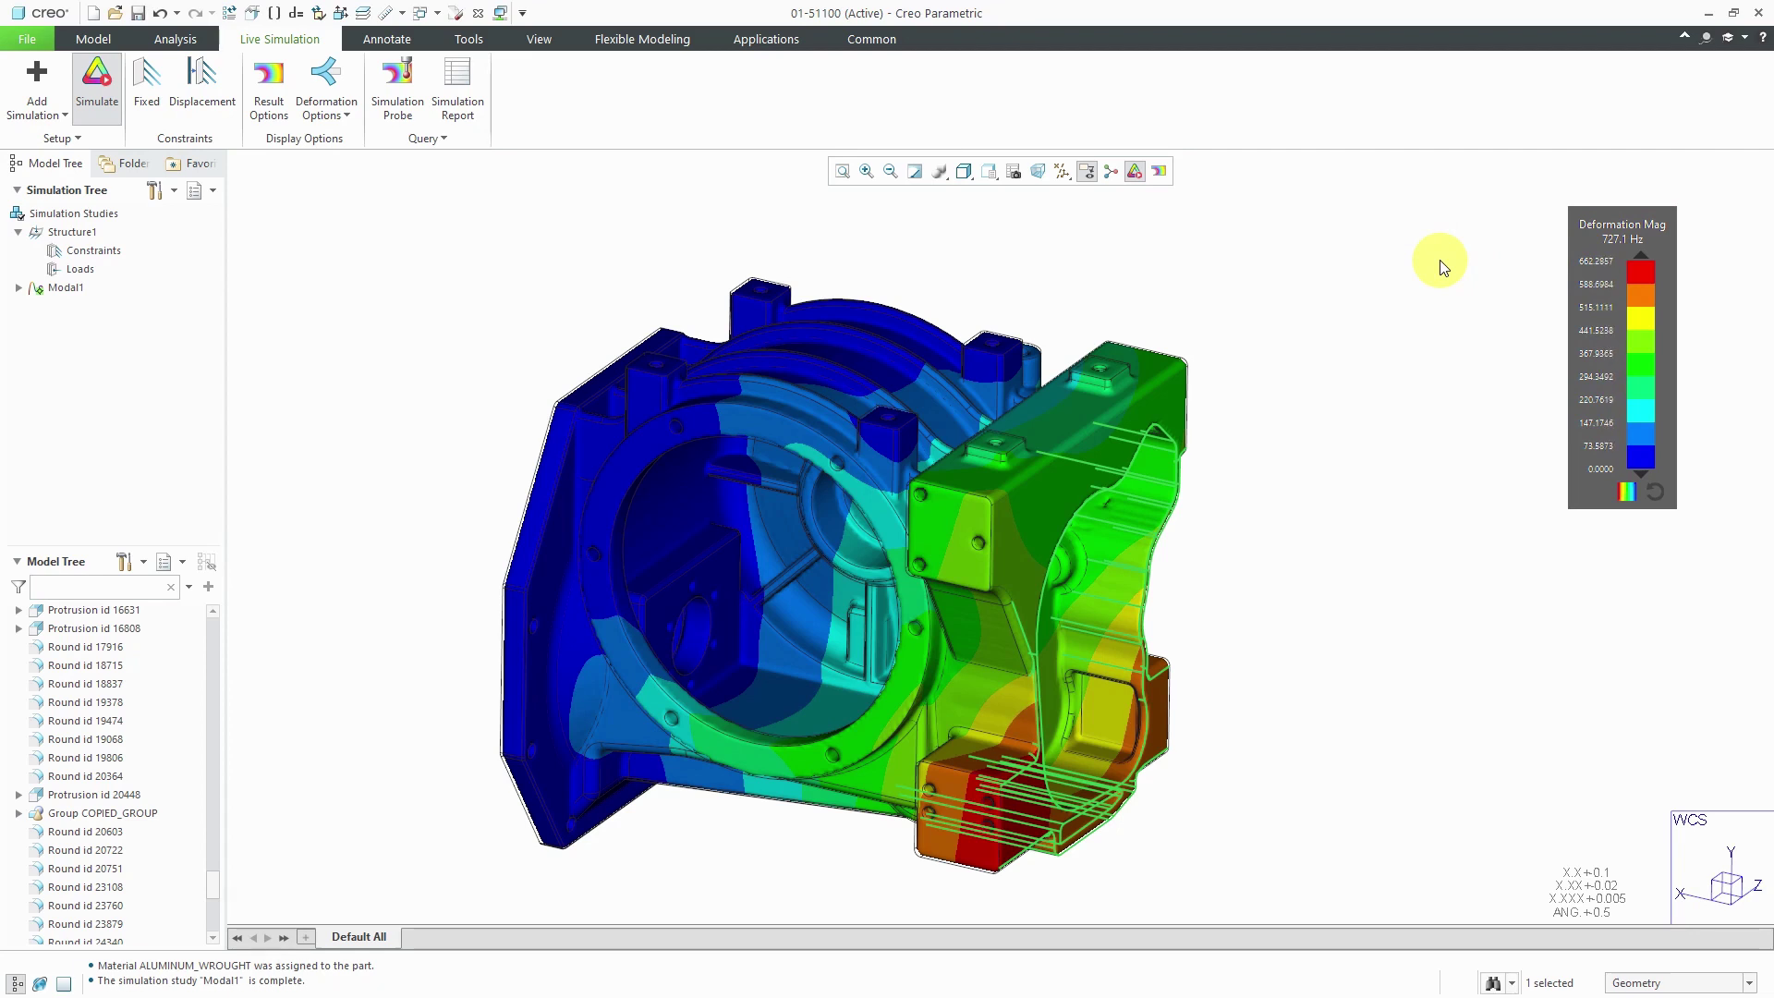
- Delete the Solidify 1 cut and update the live simulation to 597.9 Hz
scroll(157, 790, down, 6)
scroll(157, 790, down, 1)
right_click(76, 922)
click(125, 813)
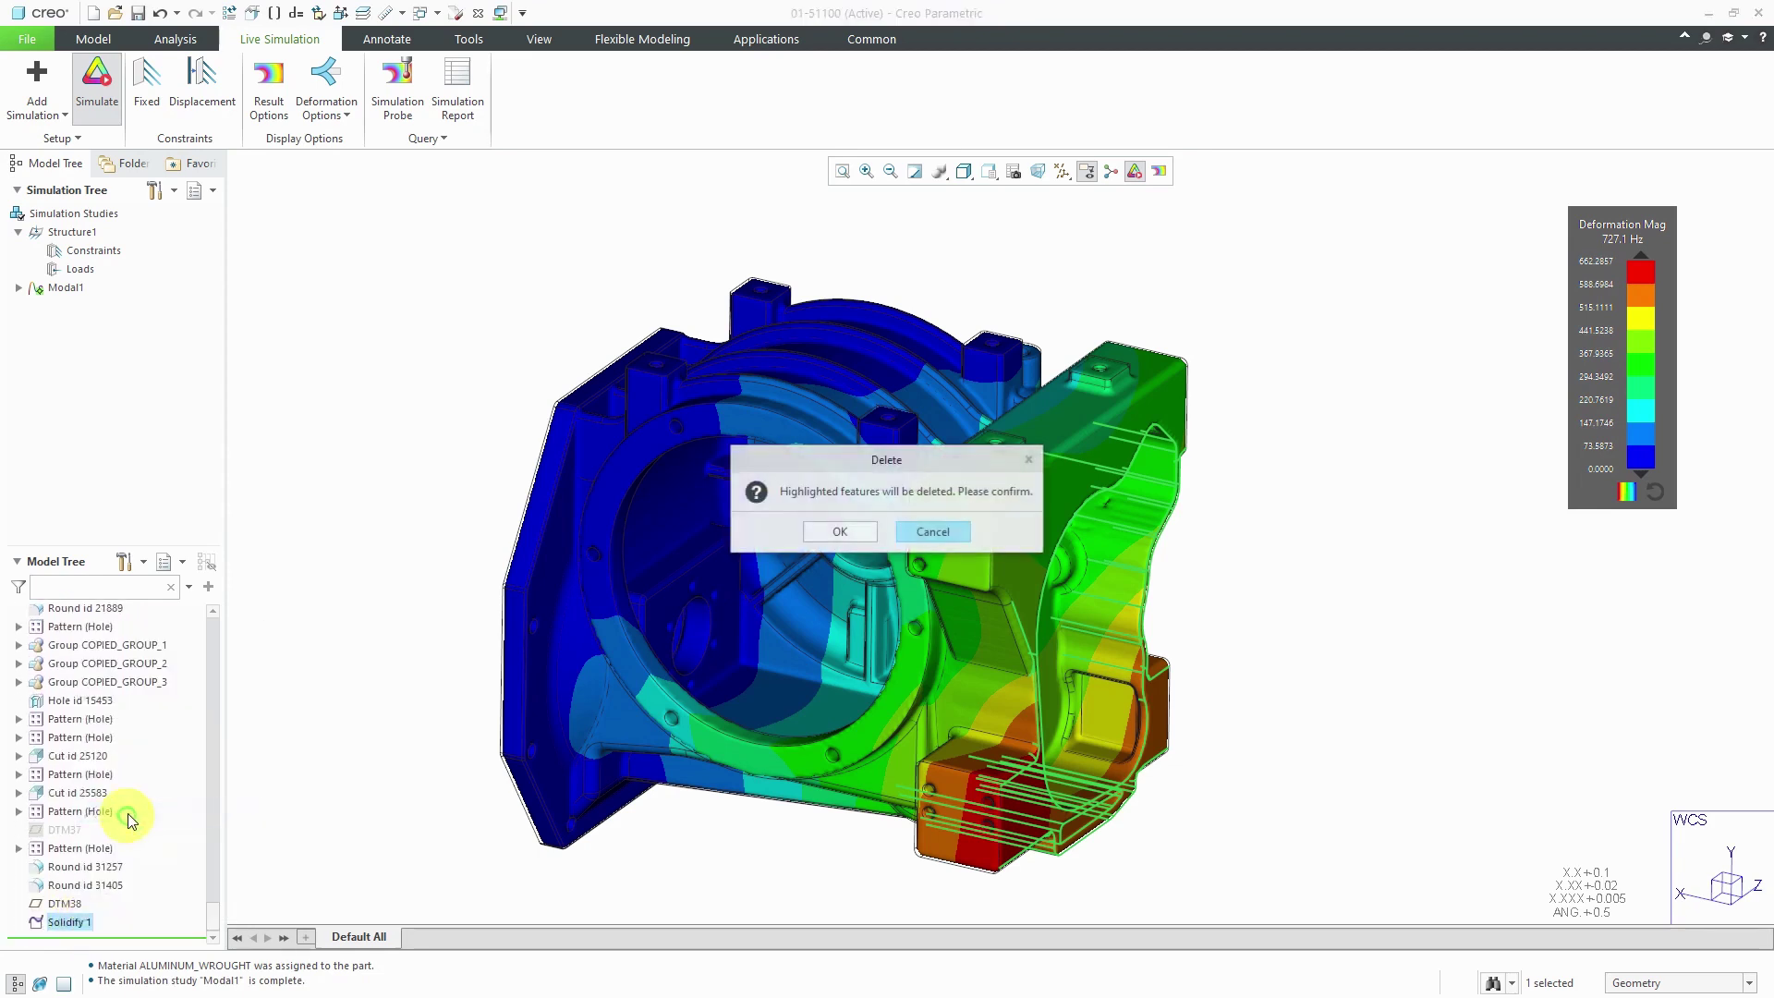
click(856, 533)
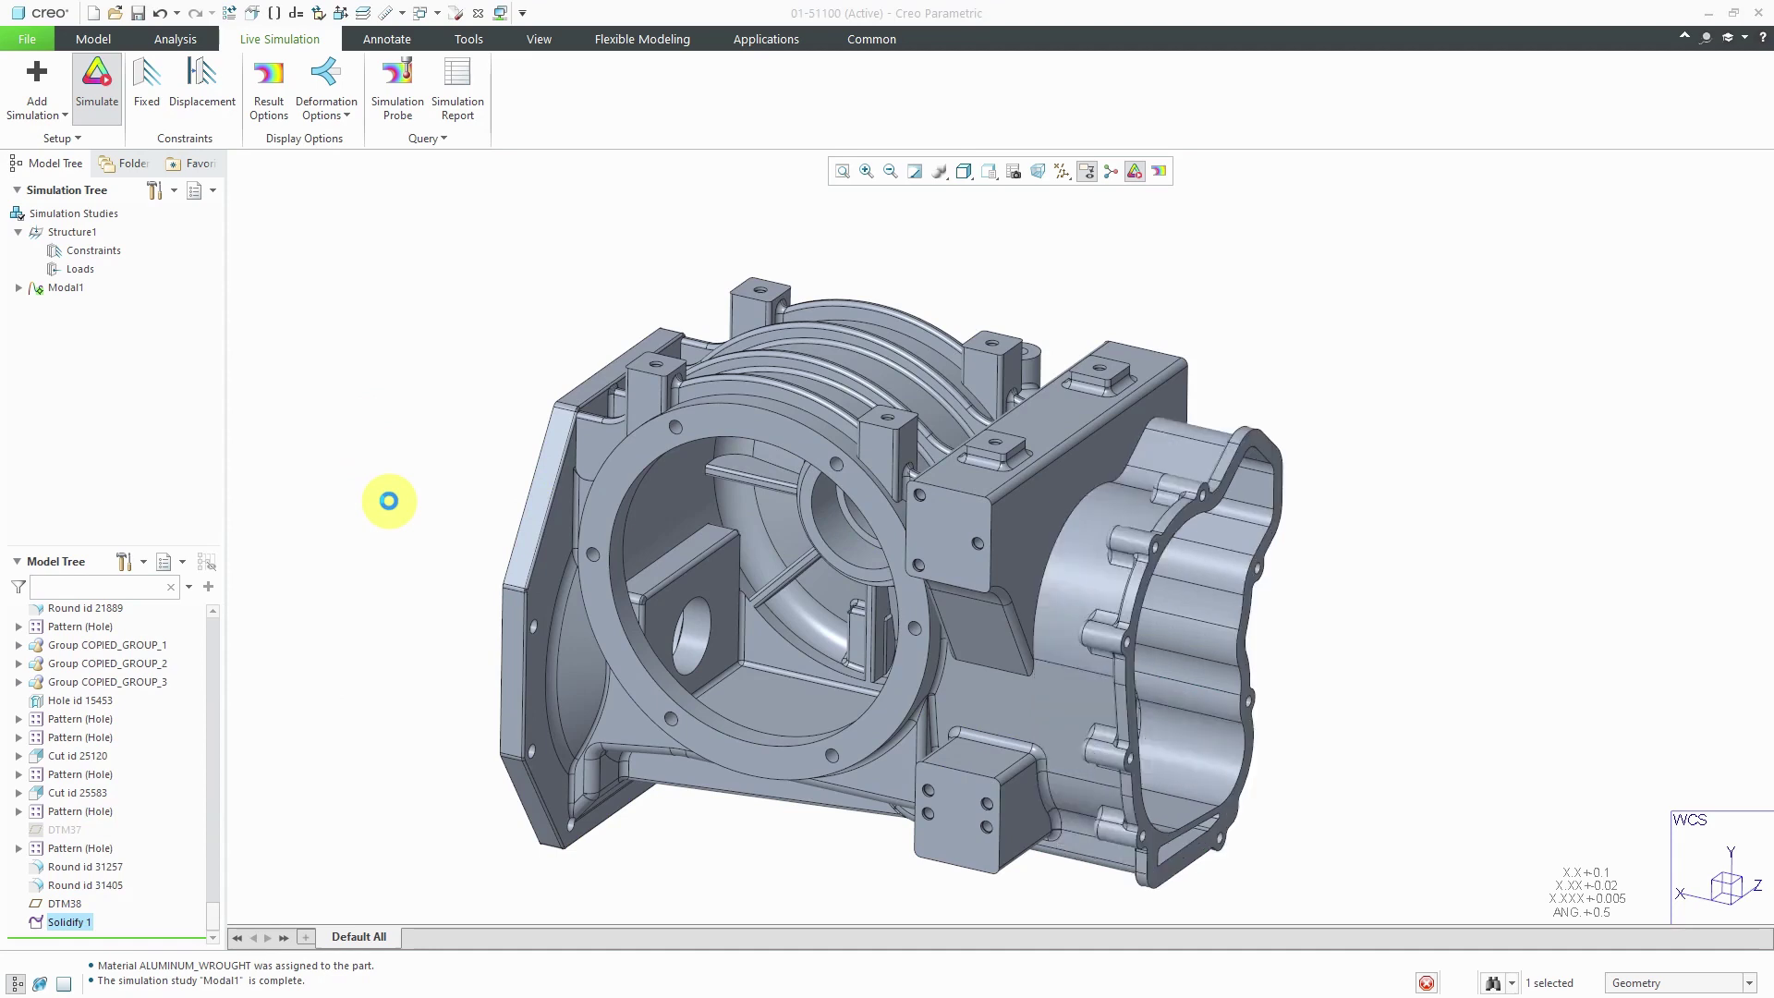
click(388, 500)
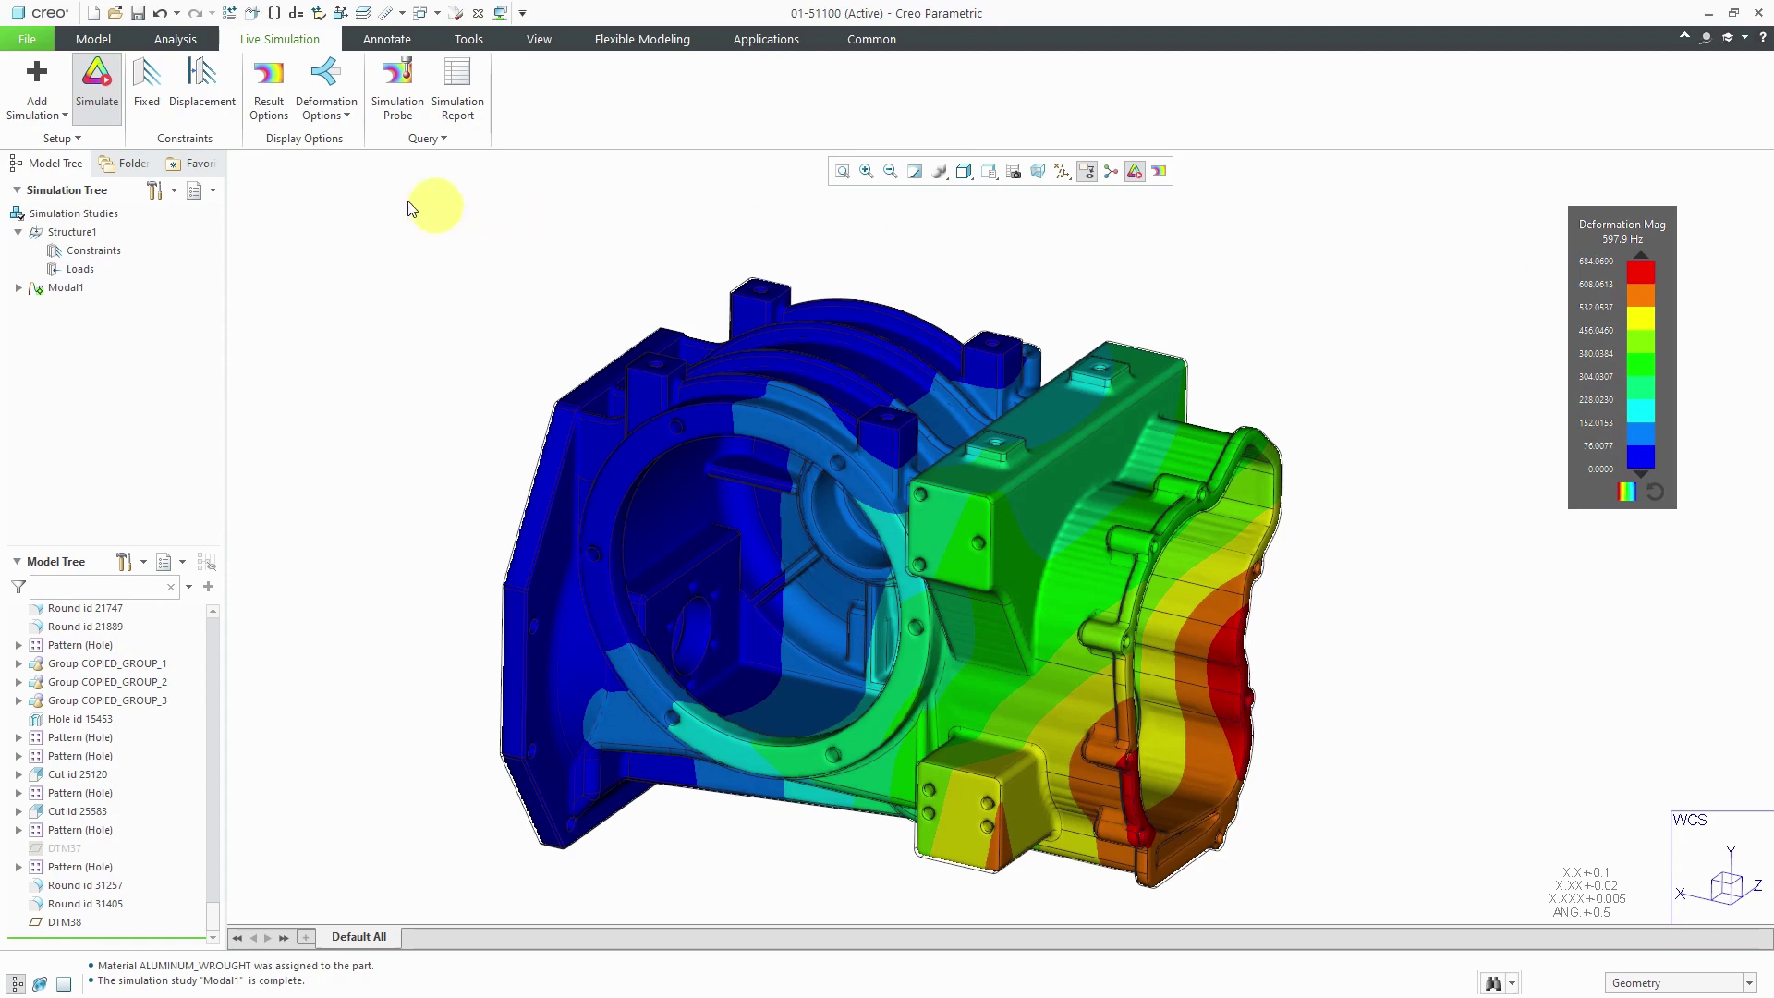
- Play the mode-shape deformation animation from the Result Options
click(287, 120)
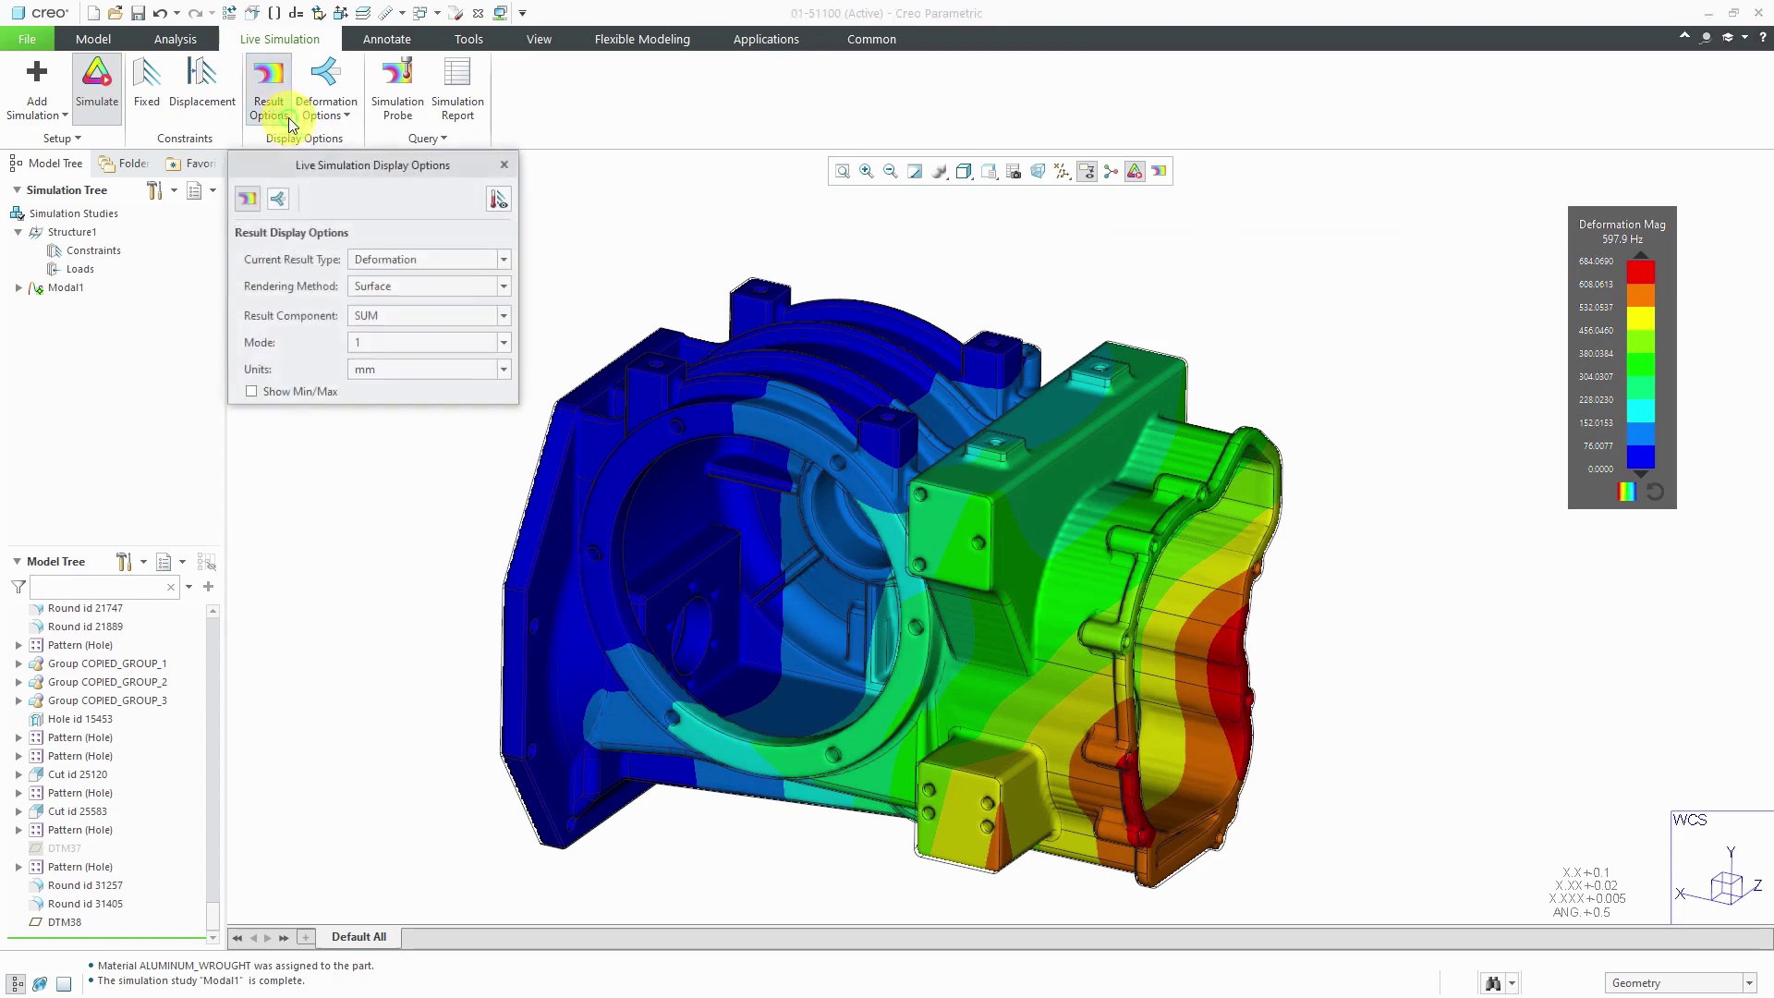
click(278, 200)
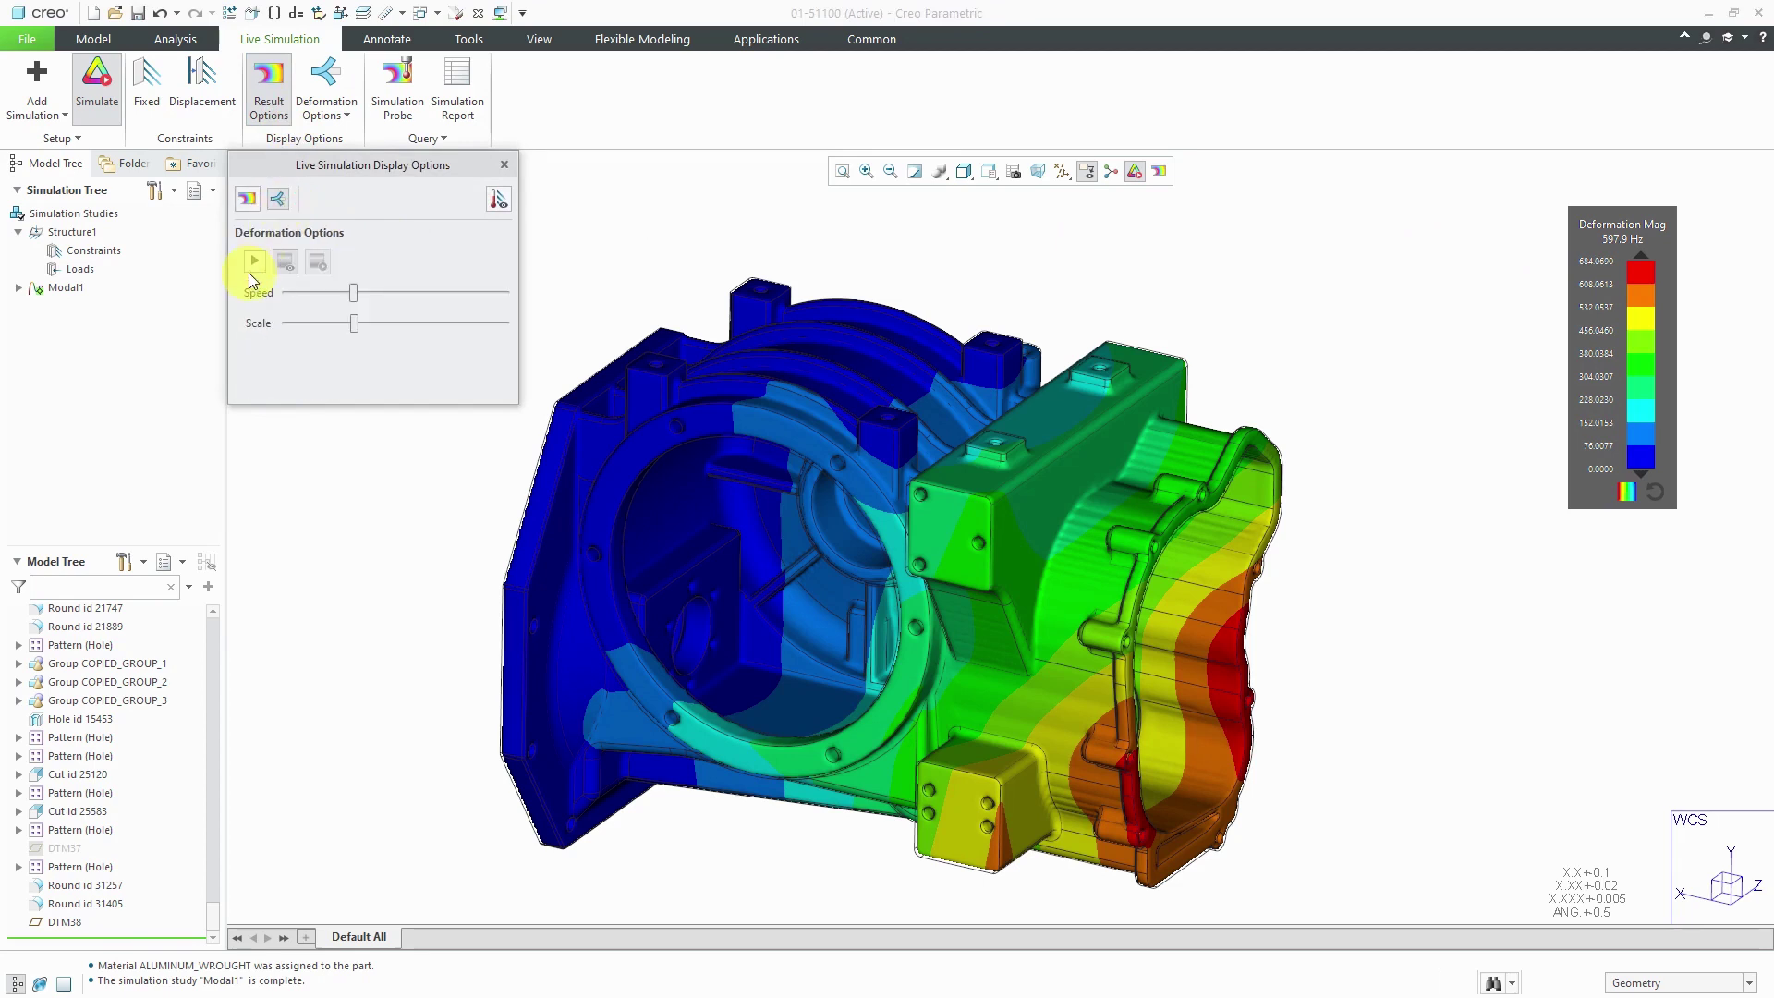
click(253, 263)
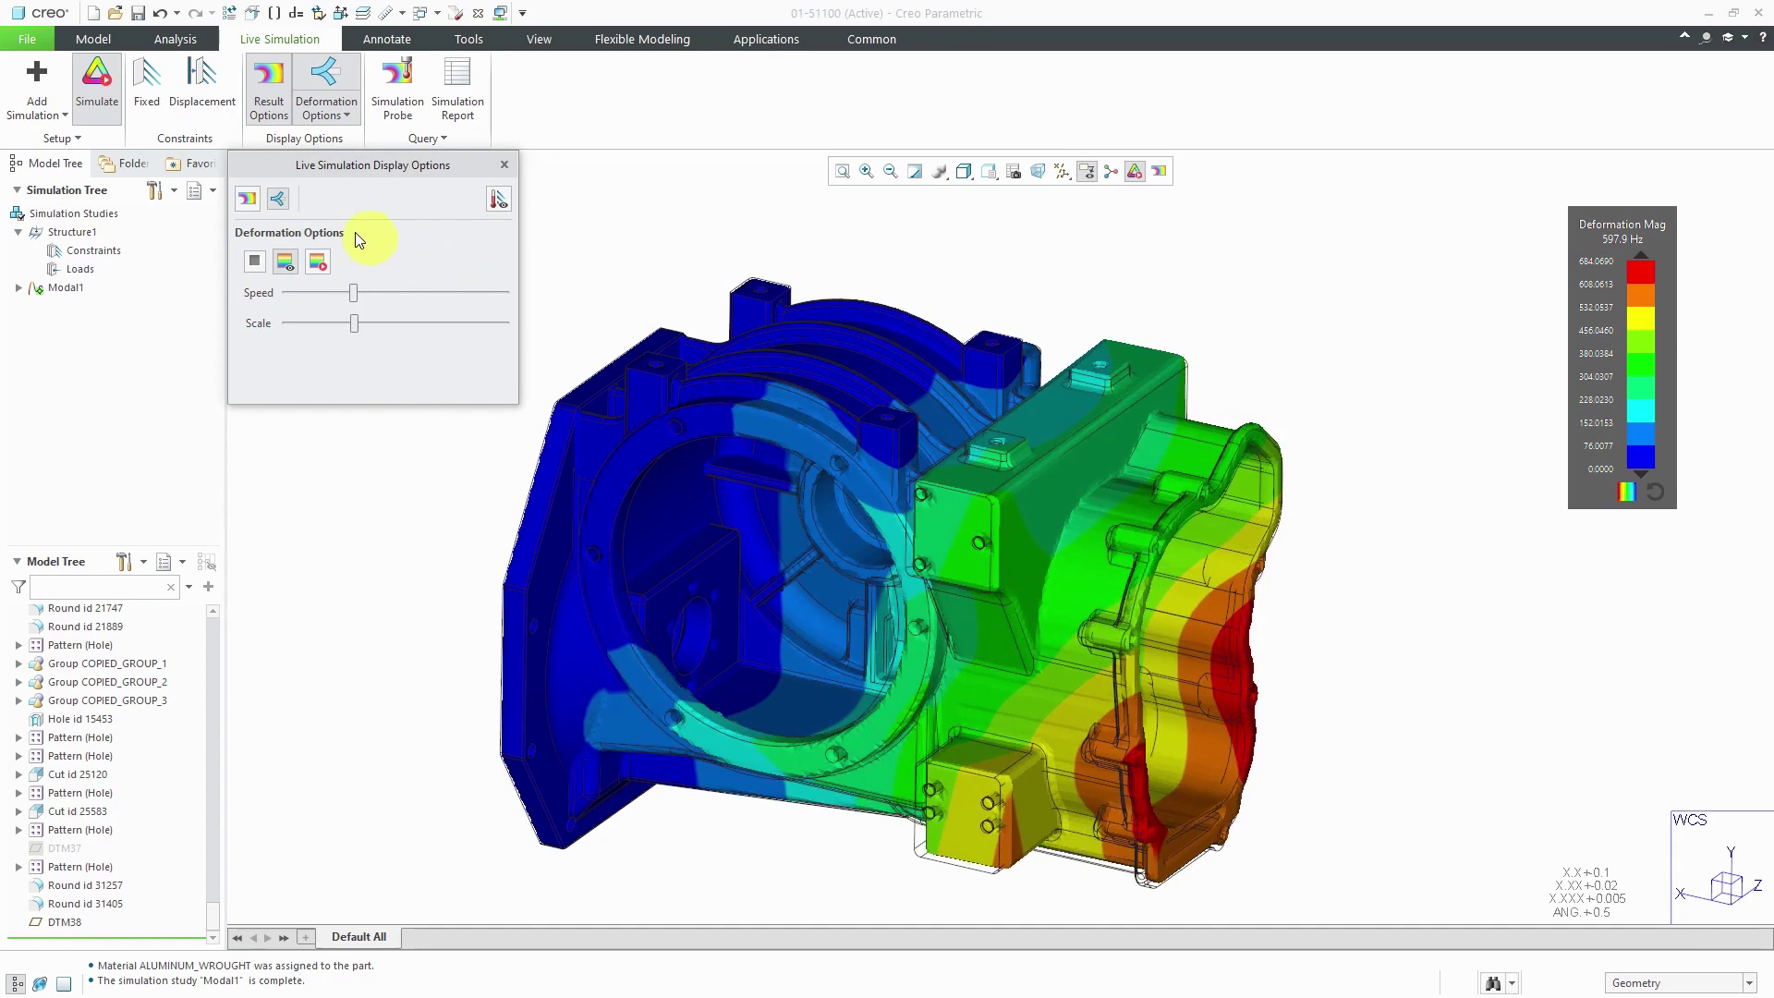
click(251, 206)
- View mode 2 (943.5 Hz), mode 1, and mode 3 (1,019.5 Hz), ending on mode 1
click(480, 341)
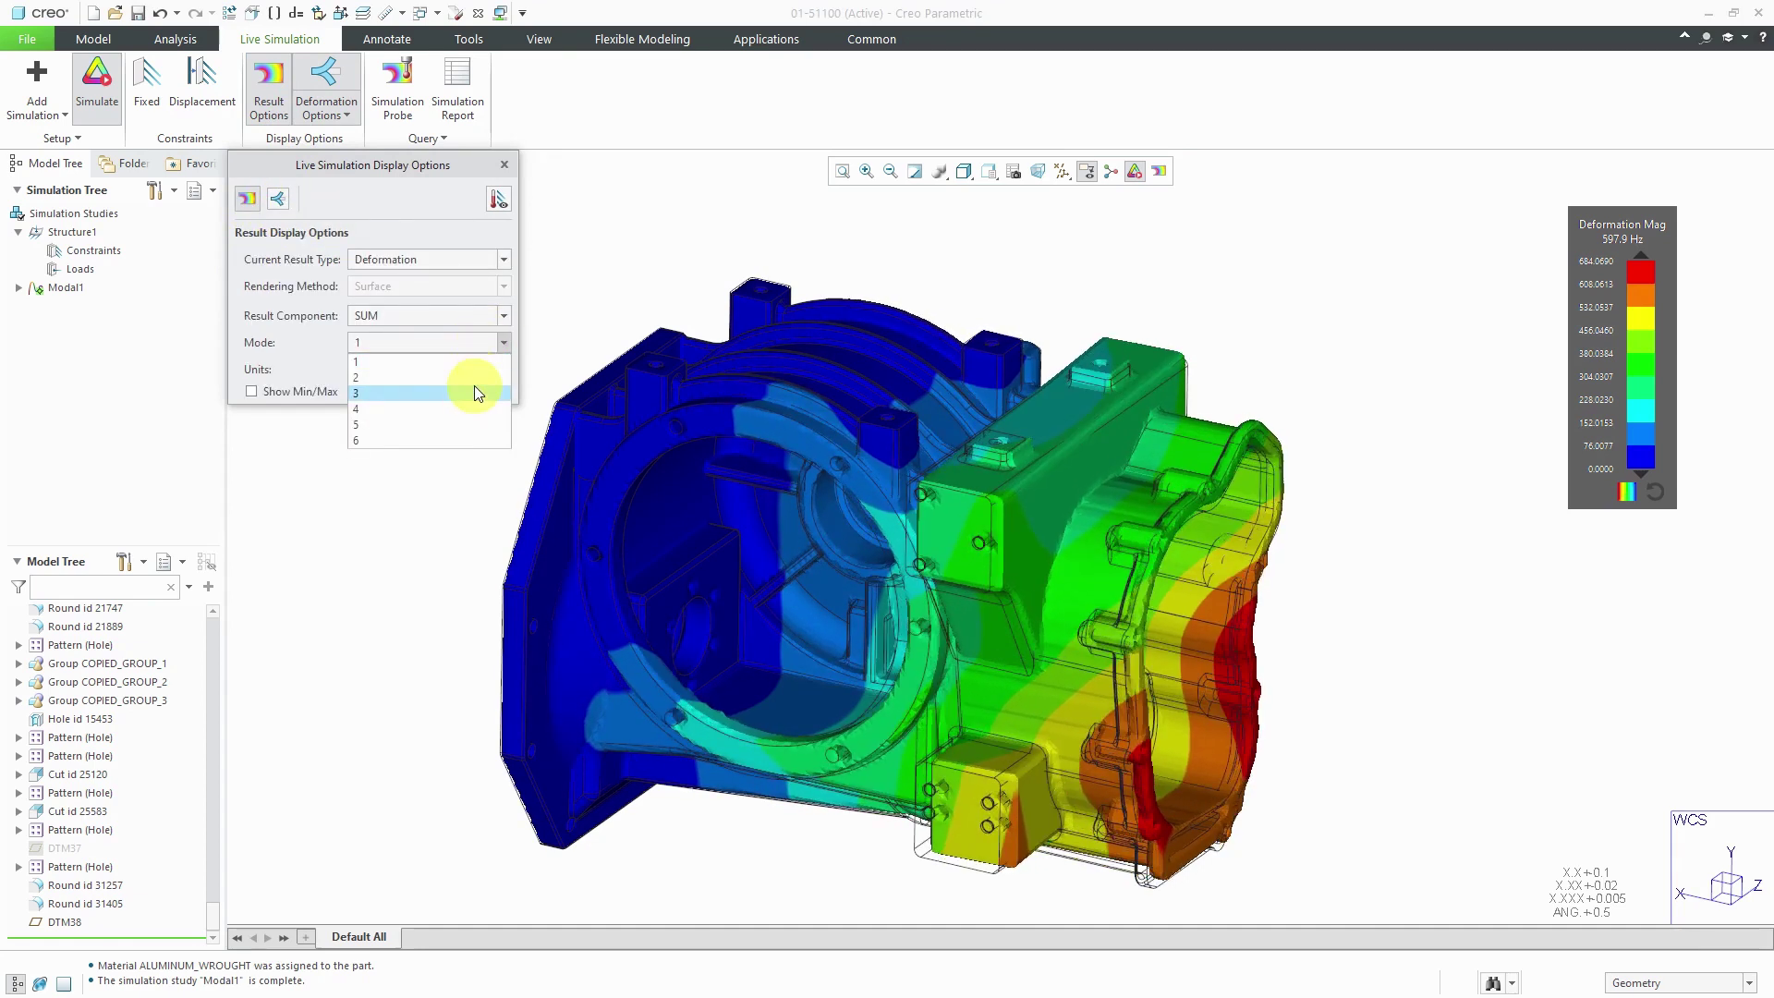
click(471, 376)
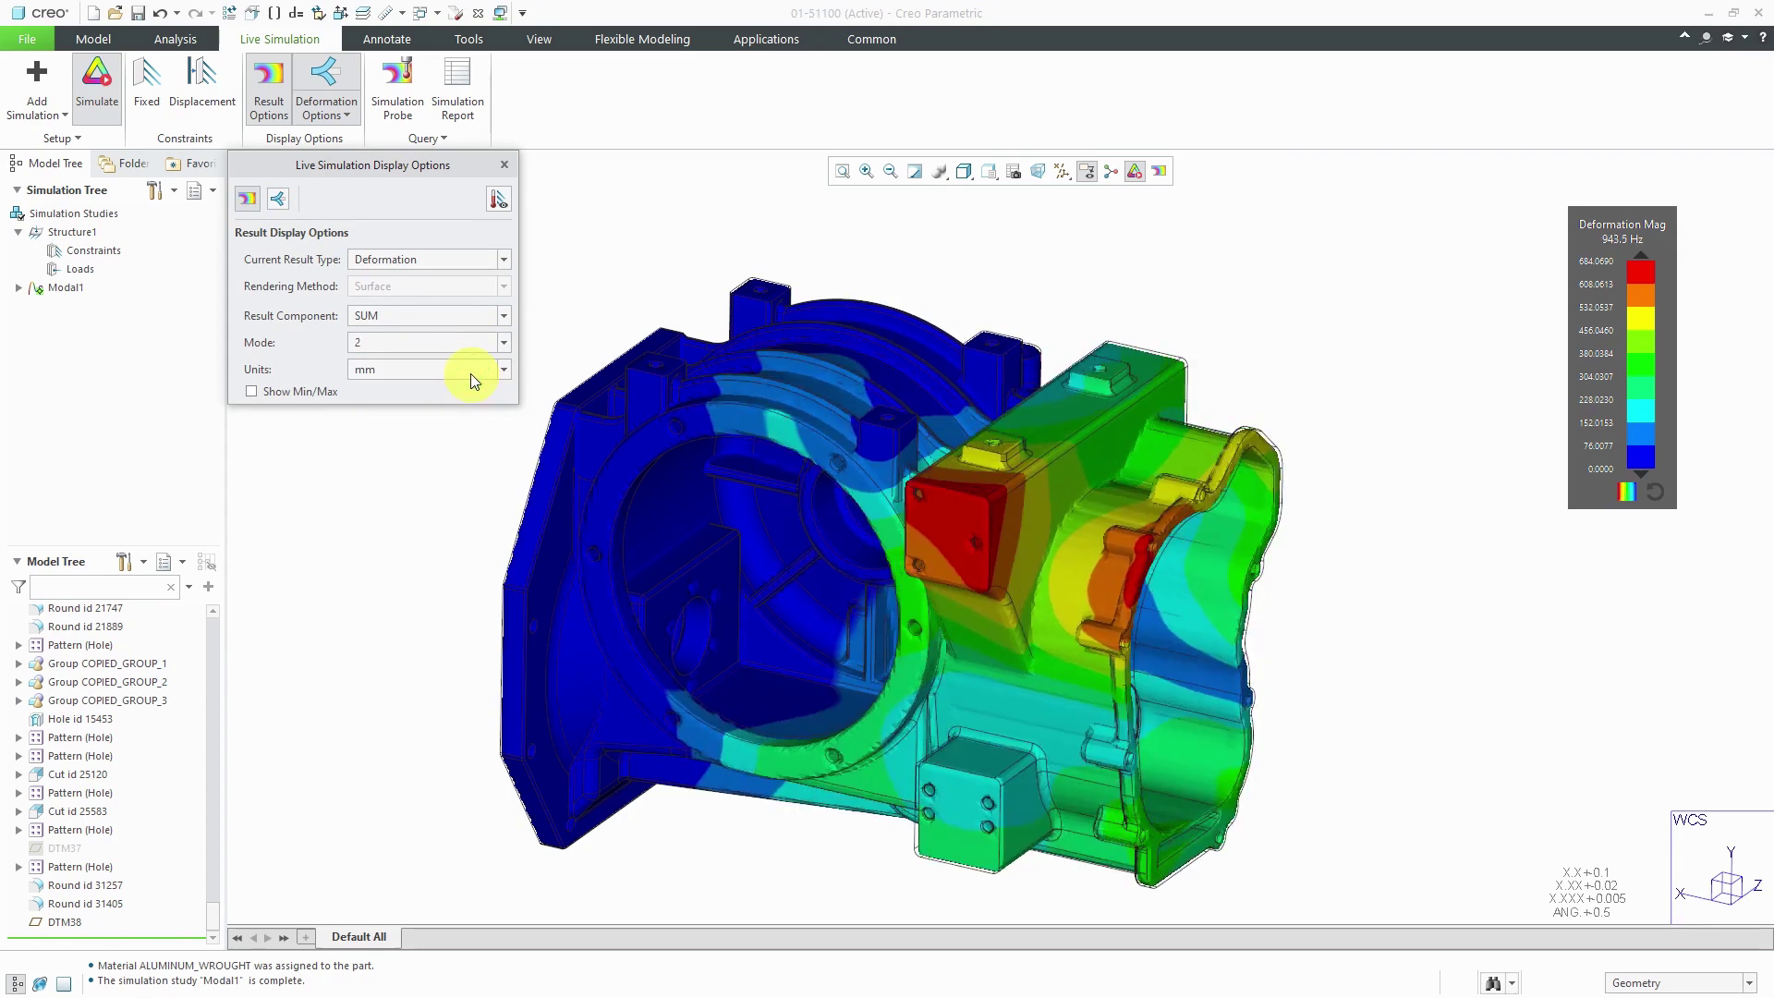
click(457, 342)
click(453, 360)
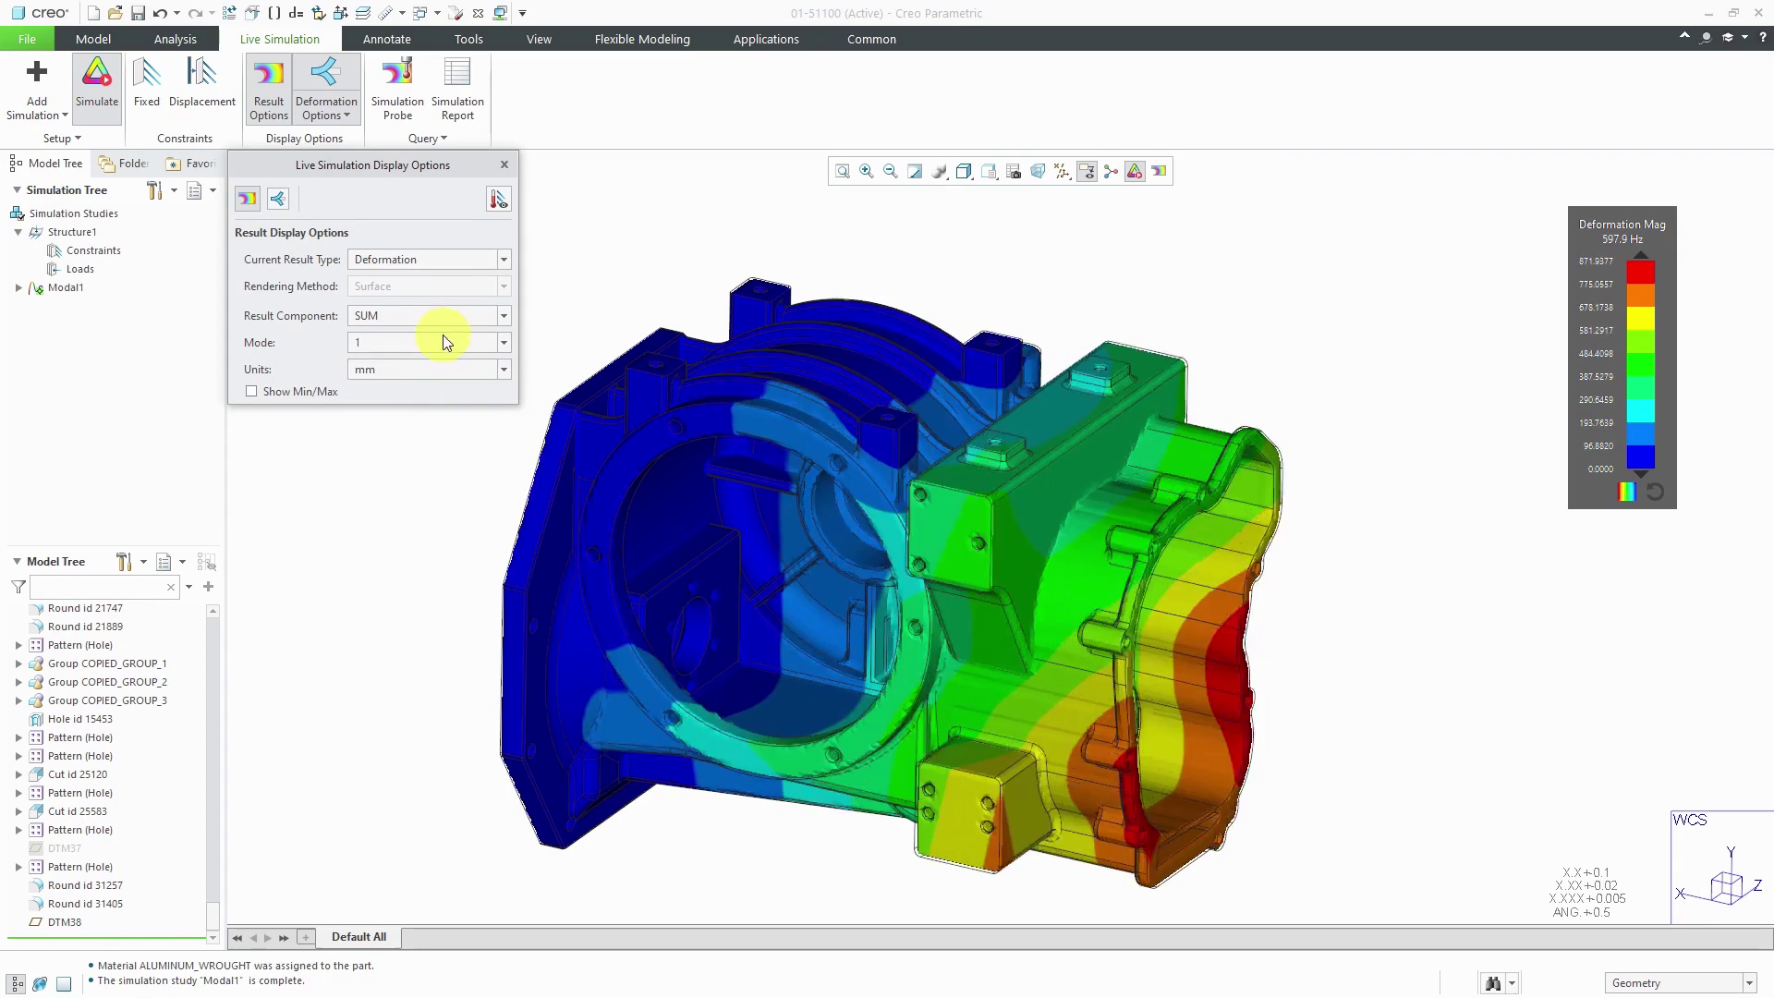
click(442, 334)
click(441, 340)
click(429, 349)
click(424, 392)
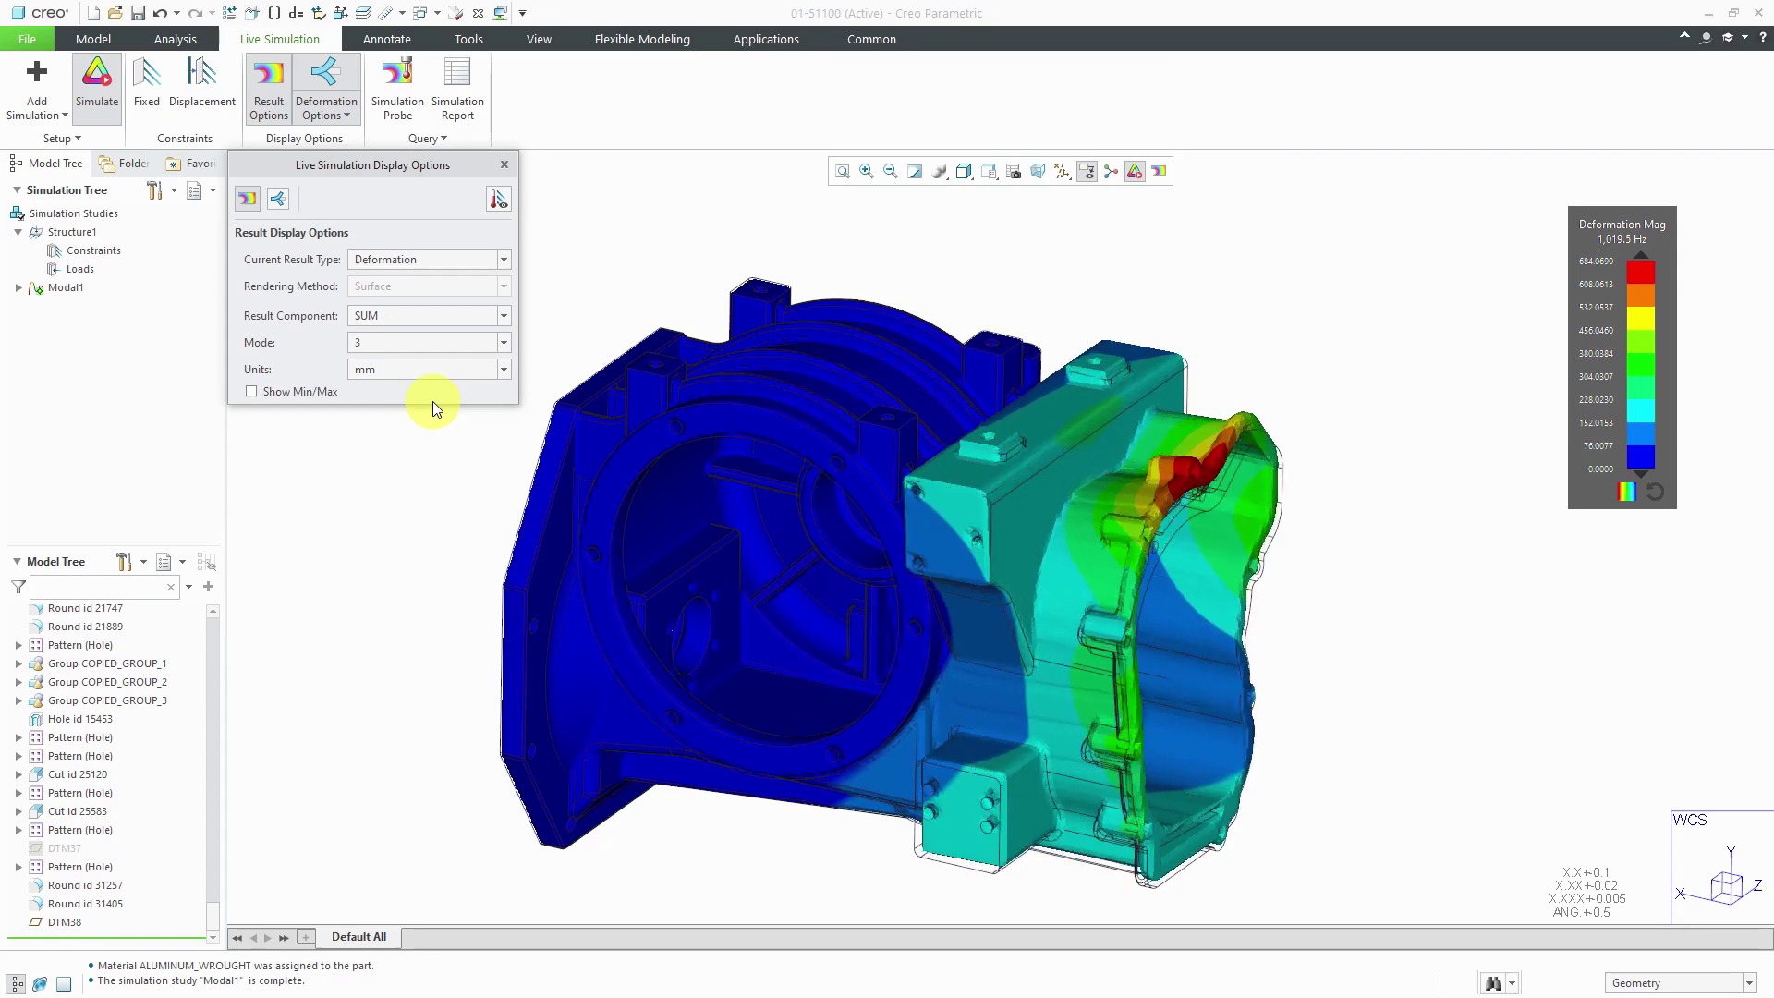
click(425, 349)
click(403, 362)
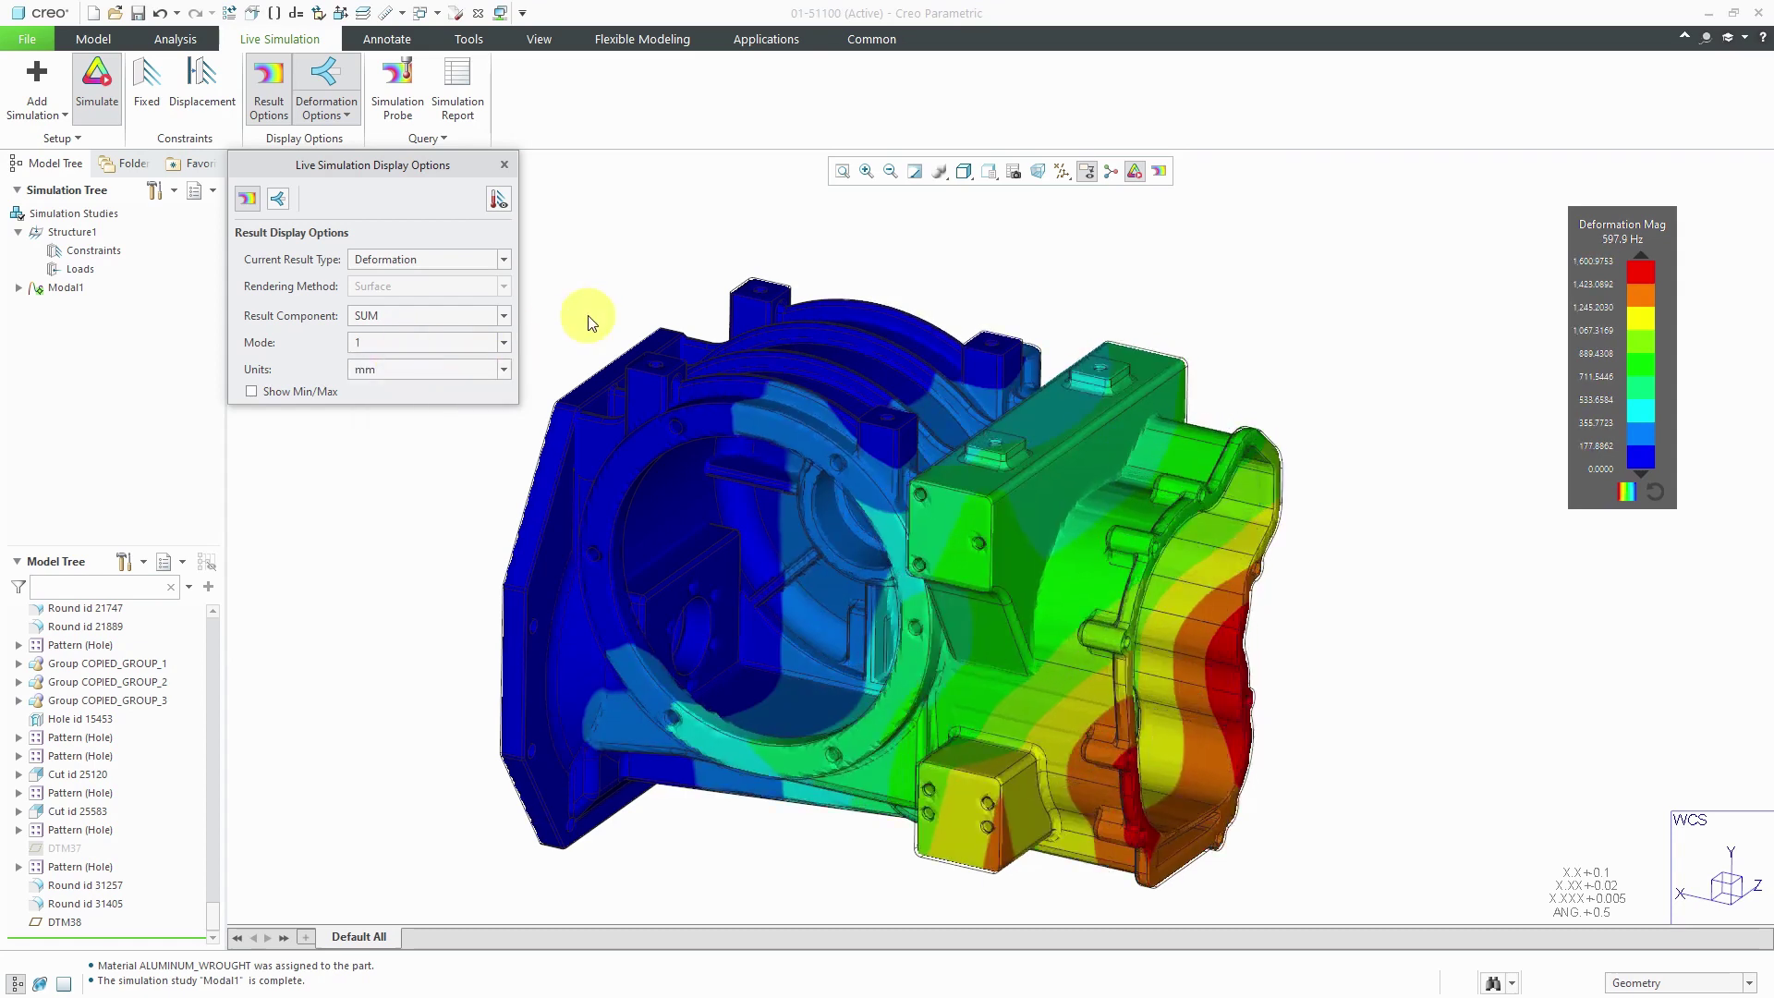